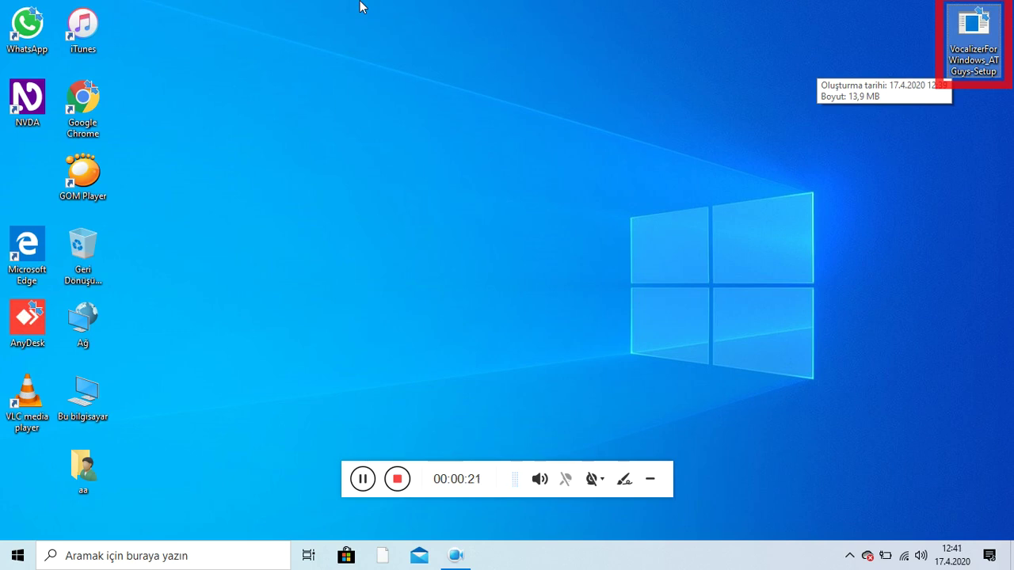
# Launch the VocalizerForWindows_AT Guys-Setup installer and accept its license agreement
pyautogui.press('Return')
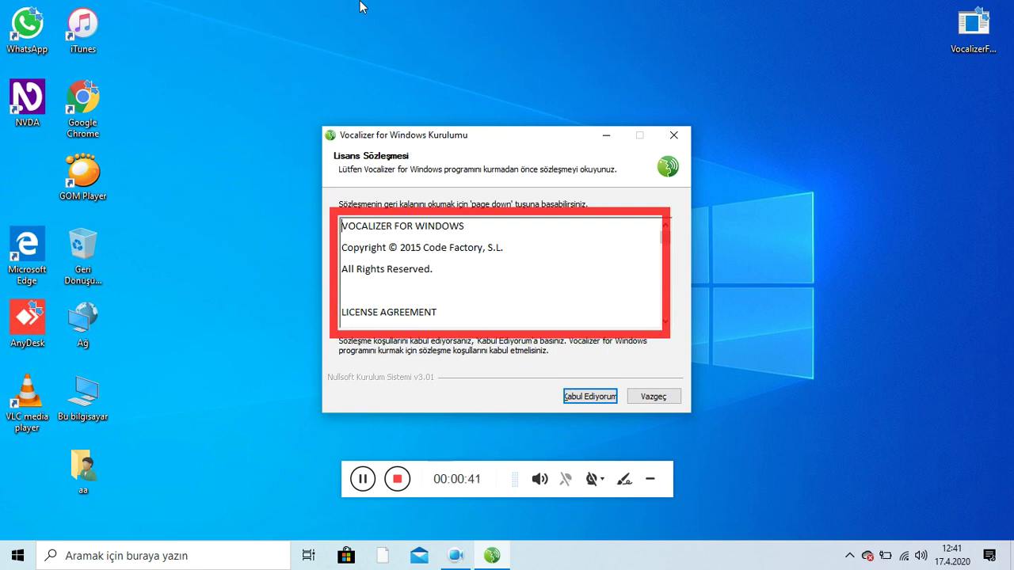
pyautogui.press('Tab')
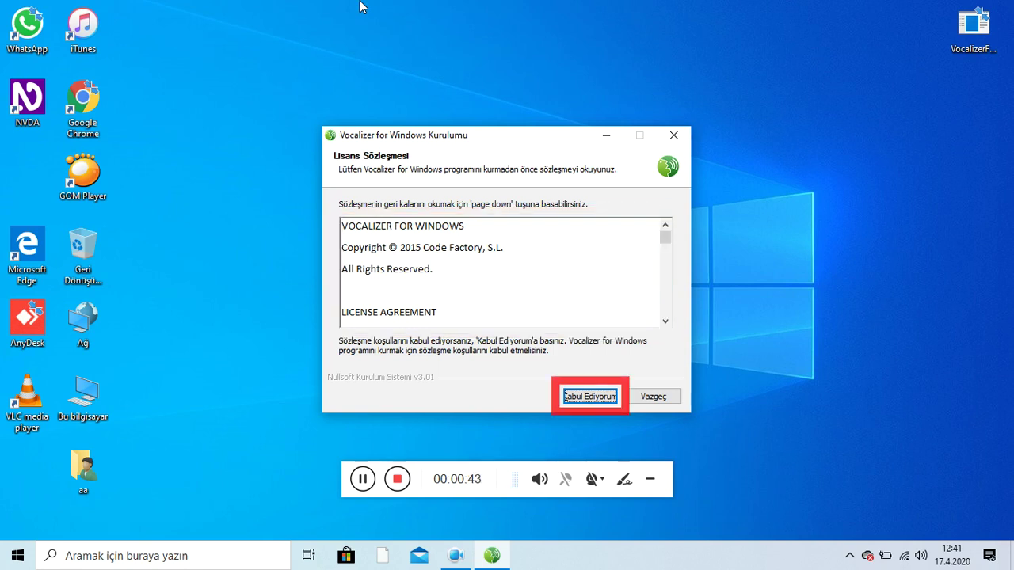
pyautogui.press('Return')
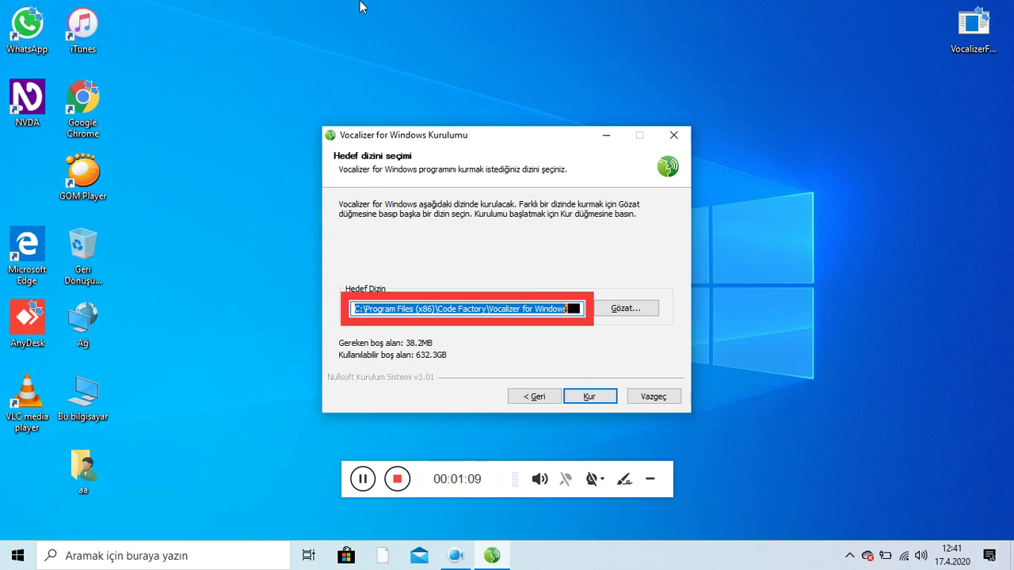
# Install Vocalizer for Windows in the default destination folder and close the finished setup
pyautogui.press('Tab')
pyautogui.press('Tab')
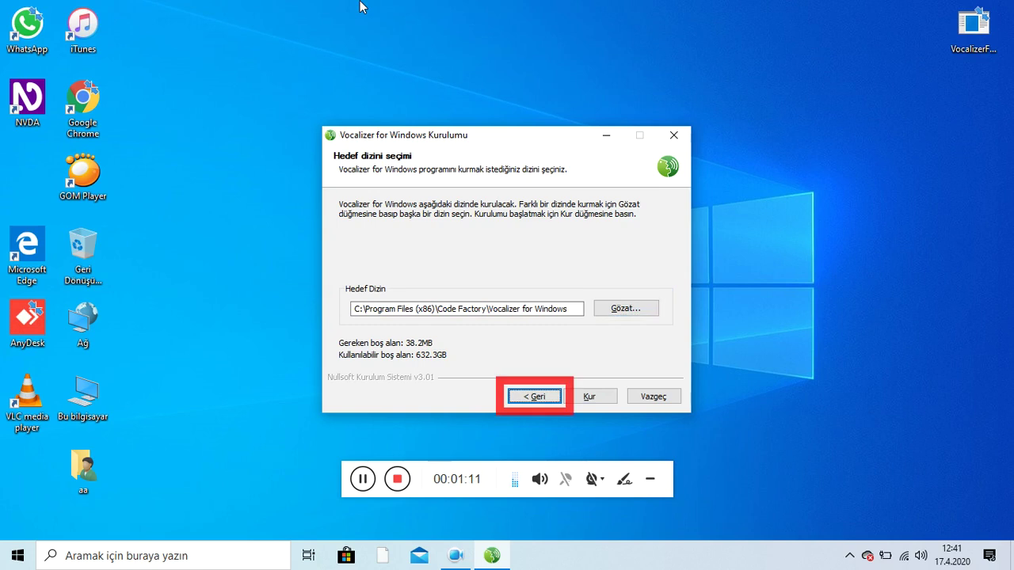
pyautogui.press('Tab')
pyautogui.press('Return')
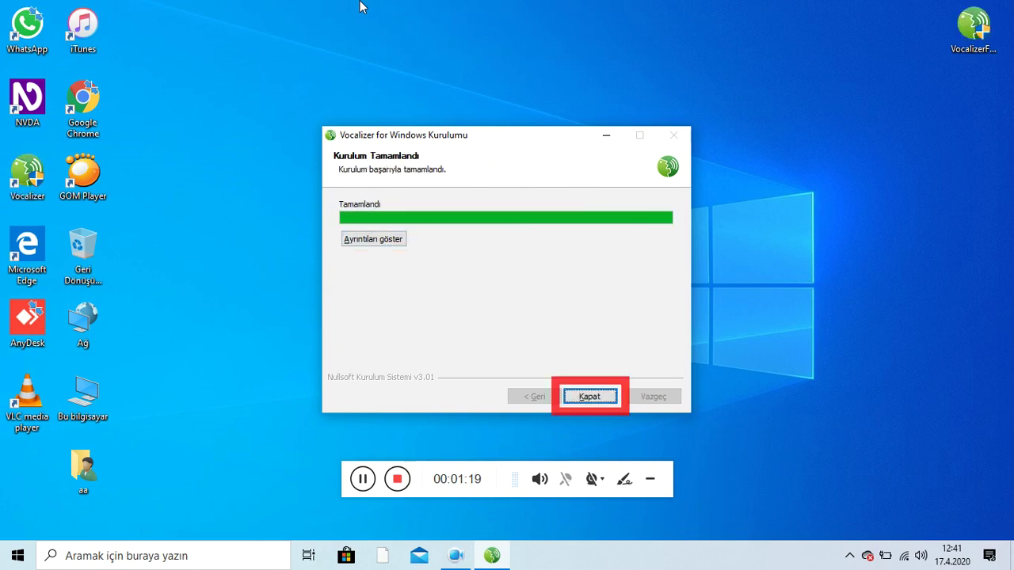
pyautogui.press('Return')
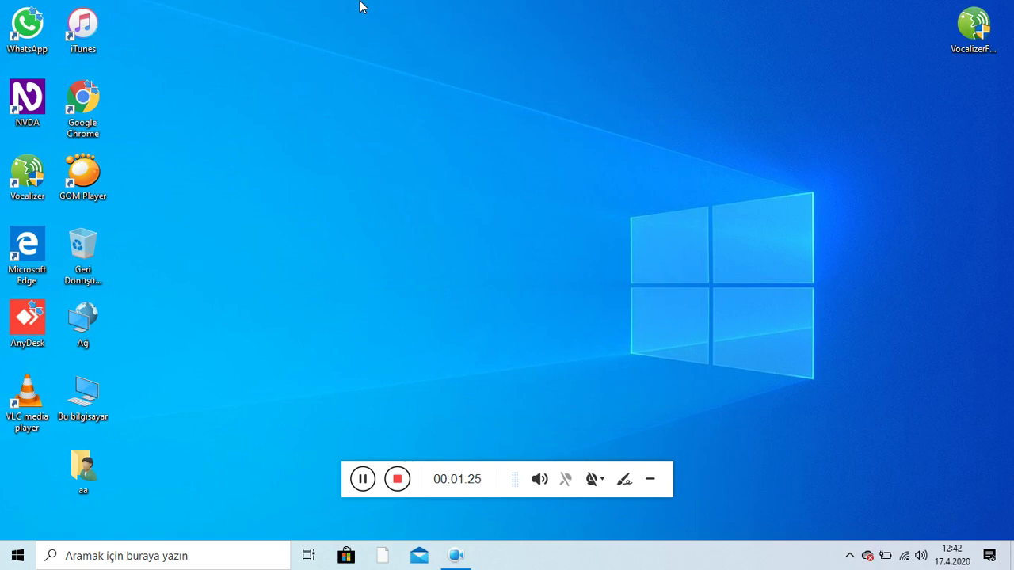
# Launch Vocalizer from its desktop shortcut
pyautogui.press('End')
pyautogui.press('Left')
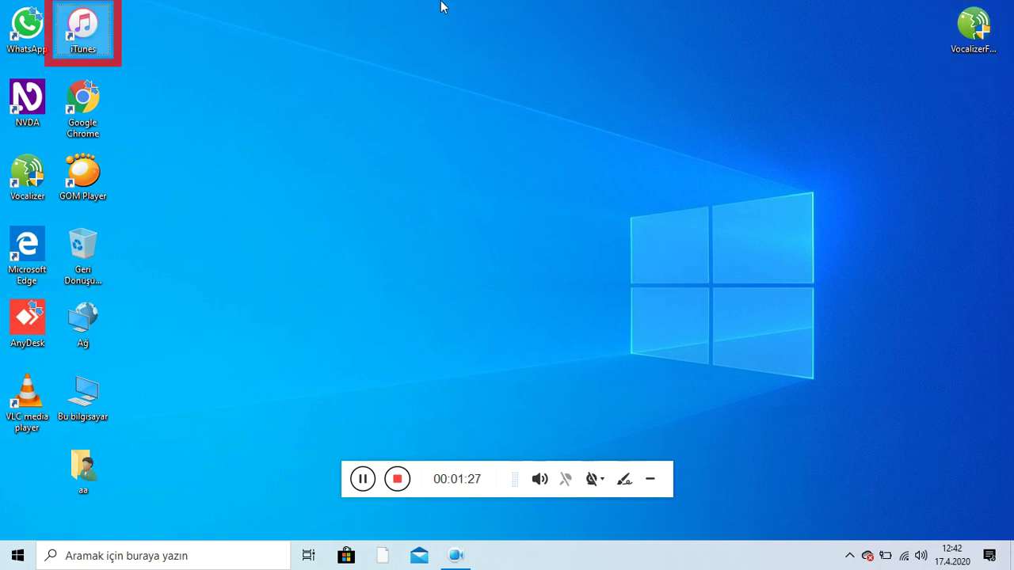
pyautogui.press('Down')
pyautogui.press('Down')
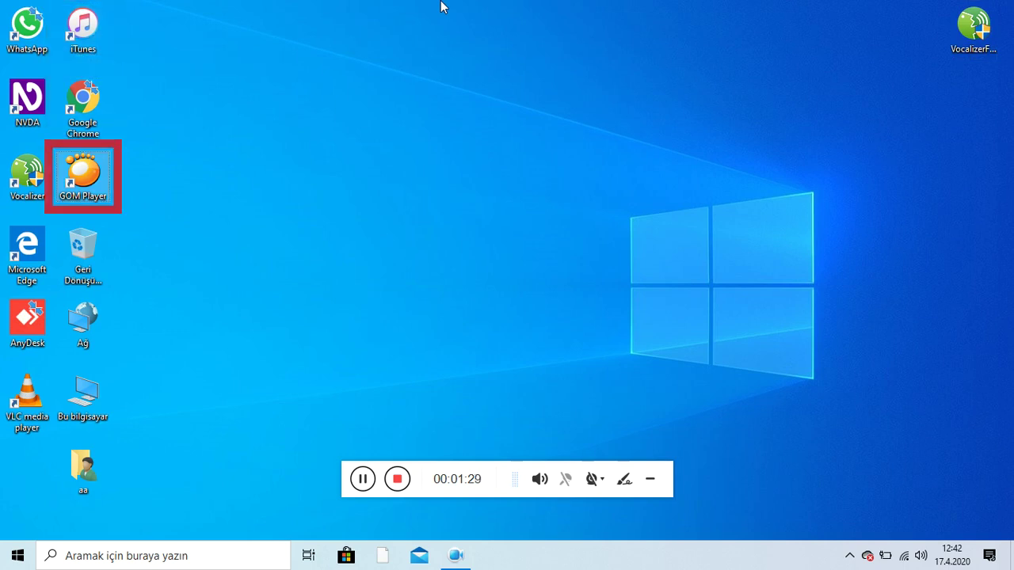
pyautogui.press('Down')
pyautogui.press('Left')
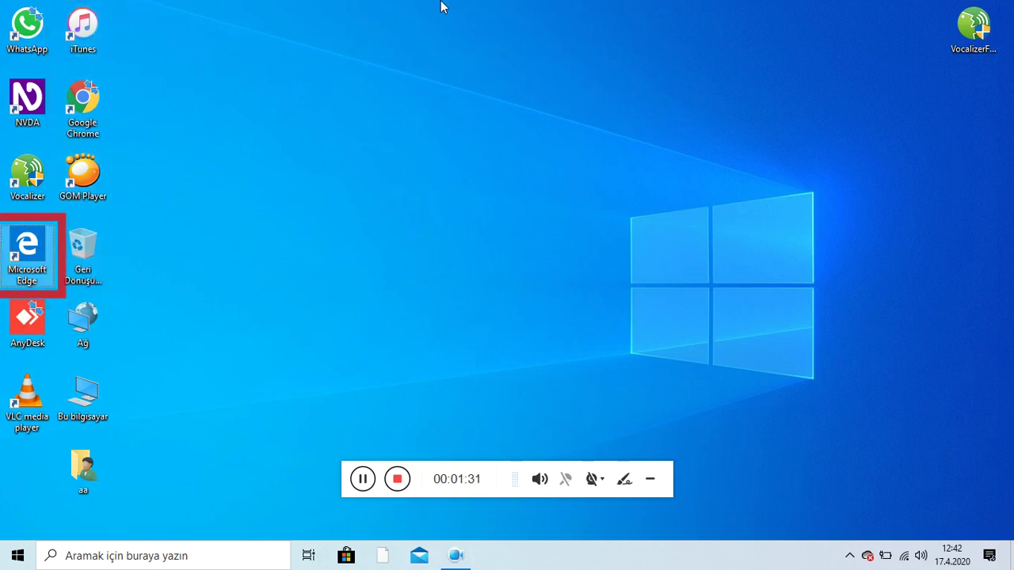
pyautogui.press('Up')
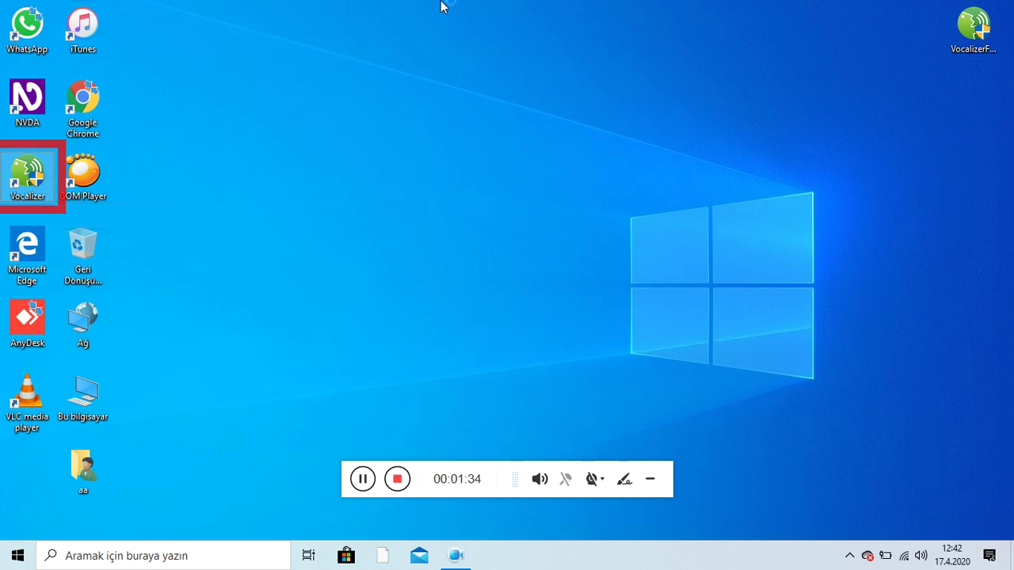
pyautogui.press('Return')
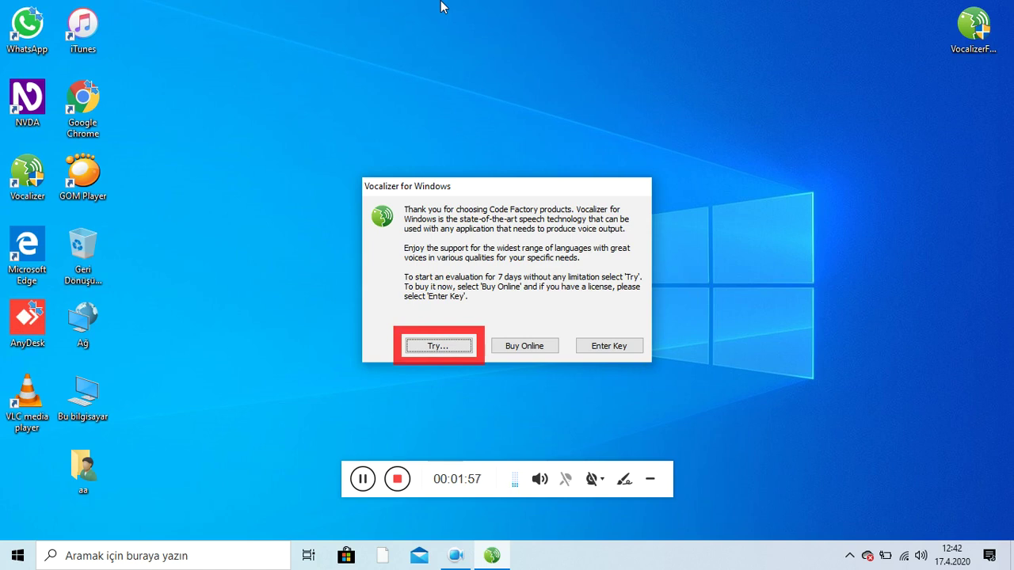
# Start the 7-day evaluation and continue to the Vocalizer voice manager
pyautogui.press('Tab')
pyautogui.hotkey('shift', 'Tab')
pyautogui.press('Return')
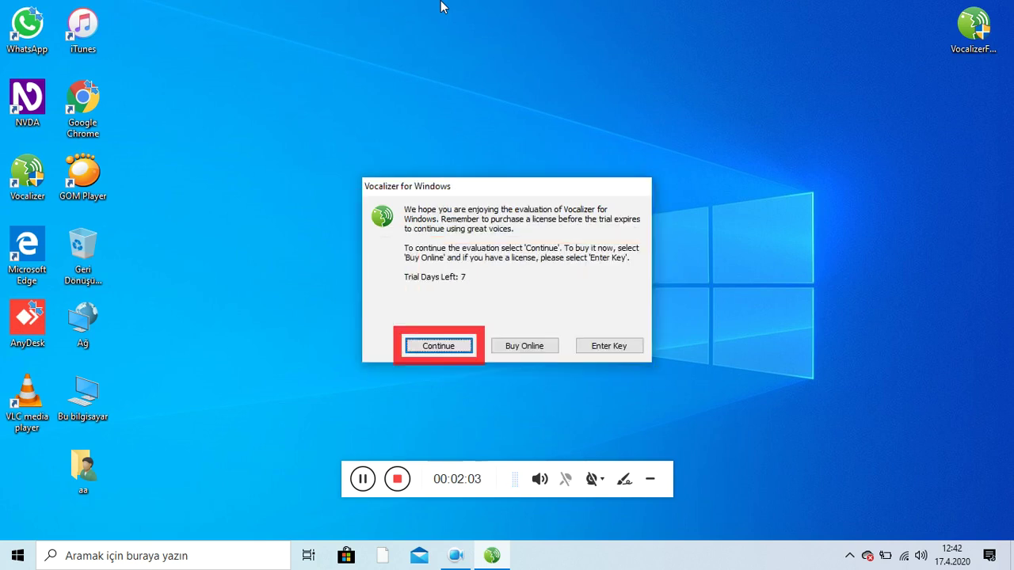
pyautogui.press('Tab')
pyautogui.hotkey('shift', 'Tab')
pyautogui.press('Return')
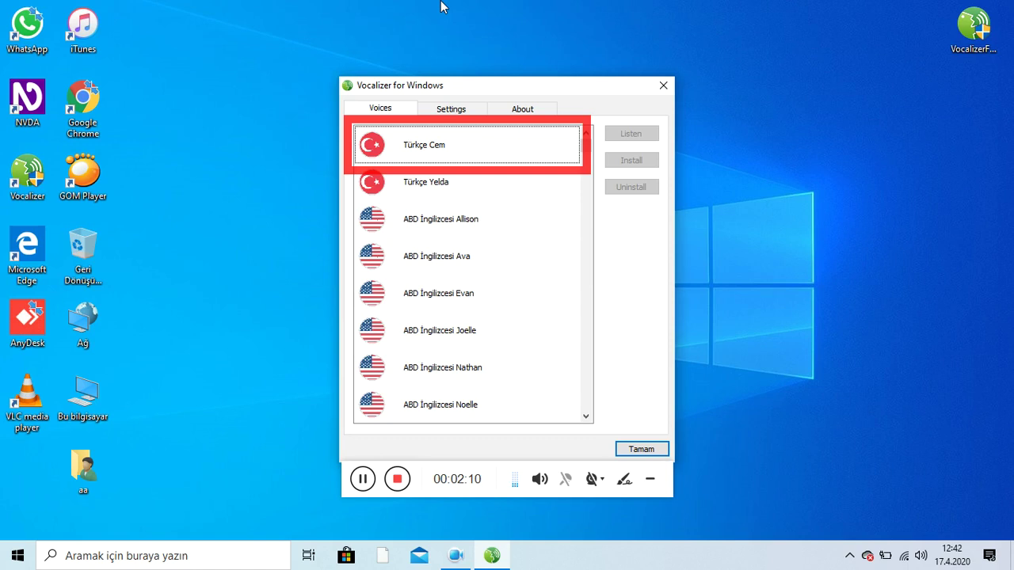
# Start installing the Türkçe Cem voice in Embedded High (88.5 MB) quality
pyautogui.press('space')
pyautogui.press('Tab')
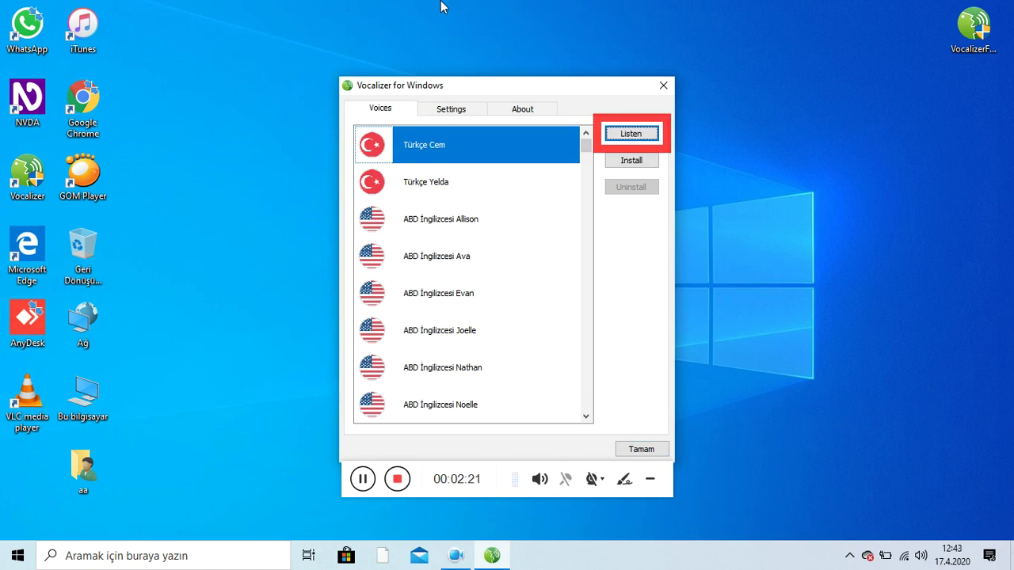
pyautogui.press('Tab')
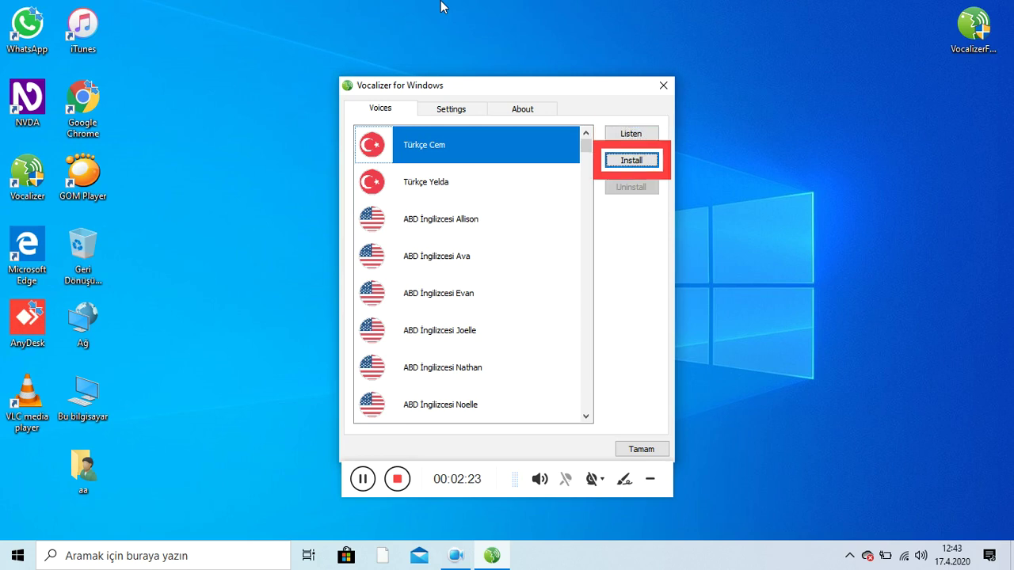
pyautogui.press('Return')
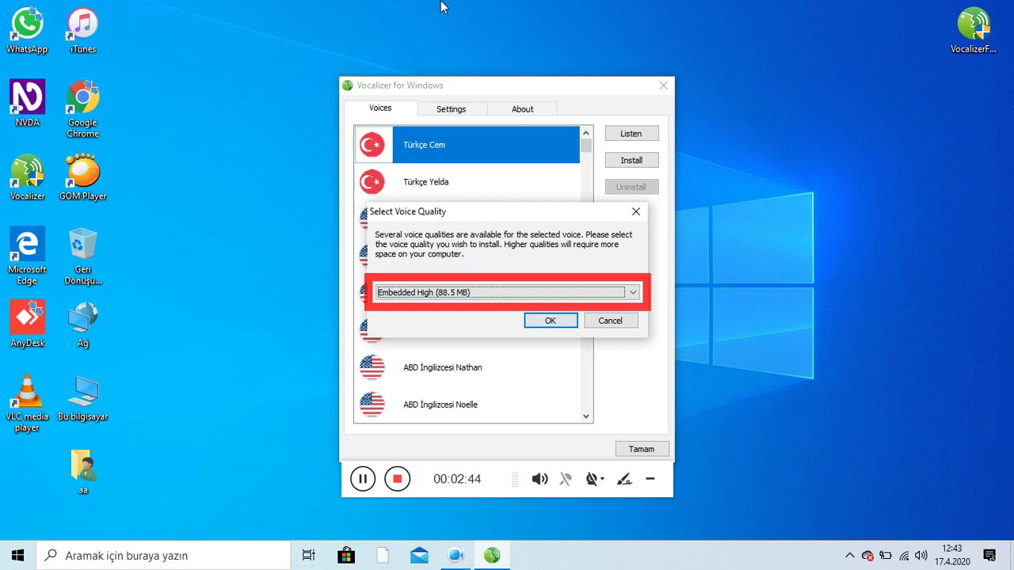
pyautogui.press('Tab')
pyautogui.press('Tab')
pyautogui.press('Tab')
pyautogui.press('Return')
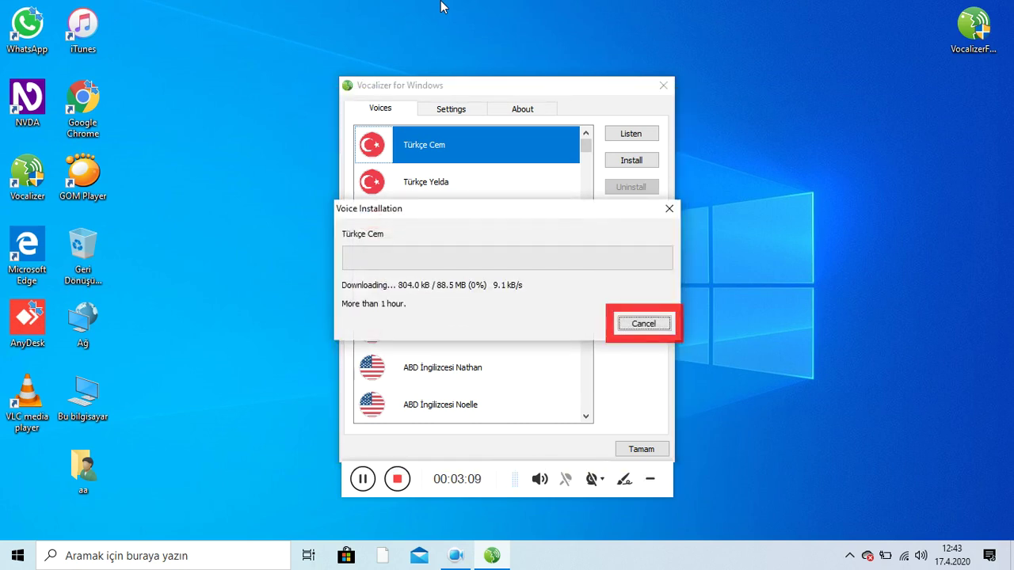
# Cancel the running download of the Türkçe Cem voice
pyautogui.press('Return')
pyautogui.press('Tab')
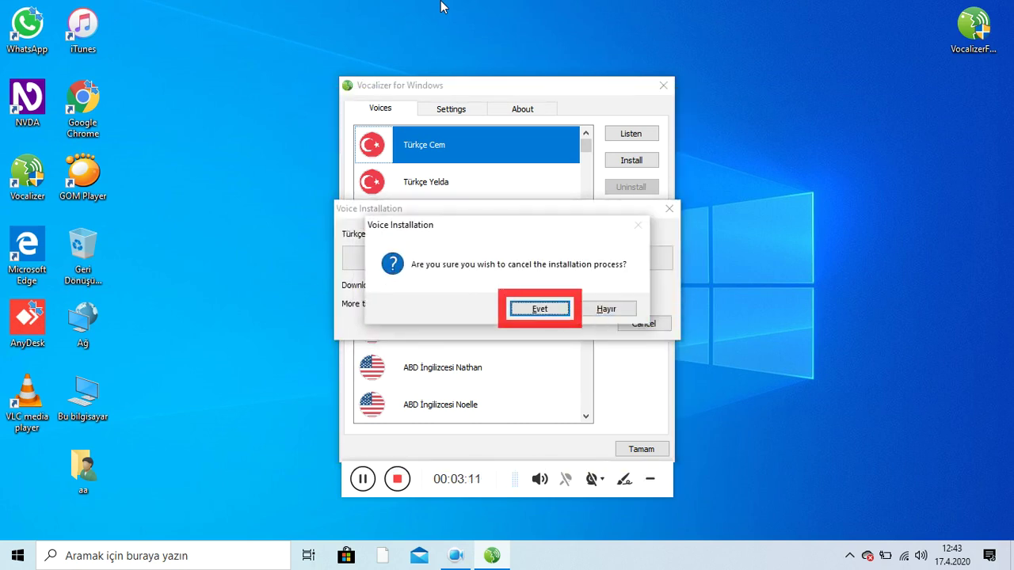
pyautogui.press('Return')
# Install the Türkçe Cem voice in Embedded Pro (55.9 MB) quality and dismiss the screen reader notice
pyautogui.press('Tab')
pyautogui.press('Tab')
pyautogui.press('Tab')
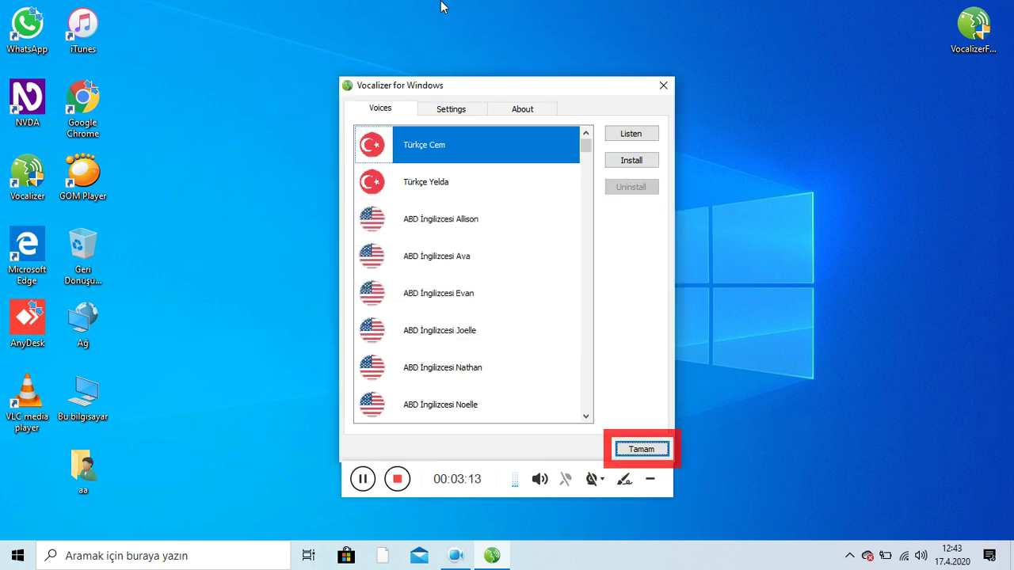
pyautogui.press('Tab')
pyautogui.press('Tab')
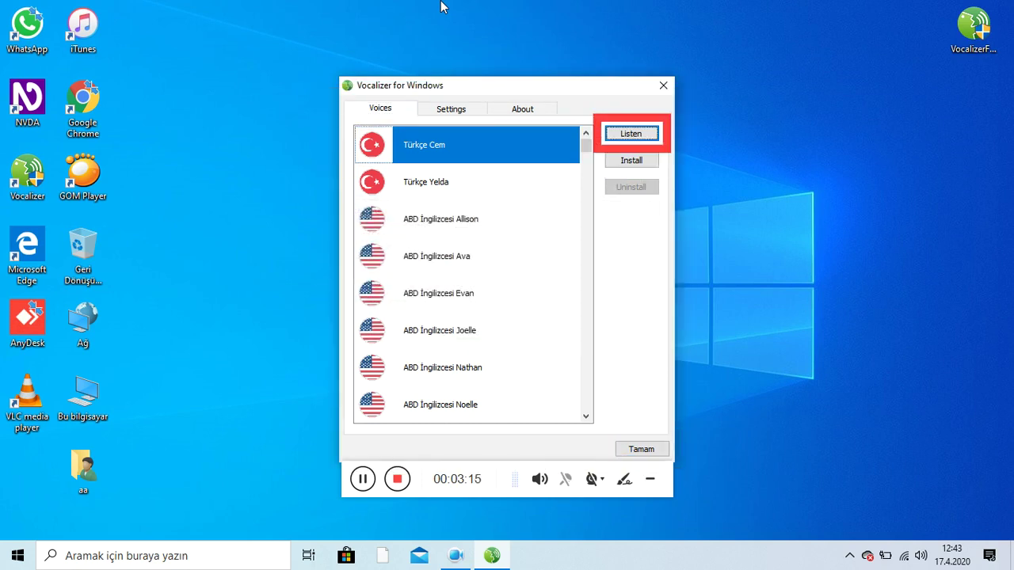
pyautogui.press('Return')
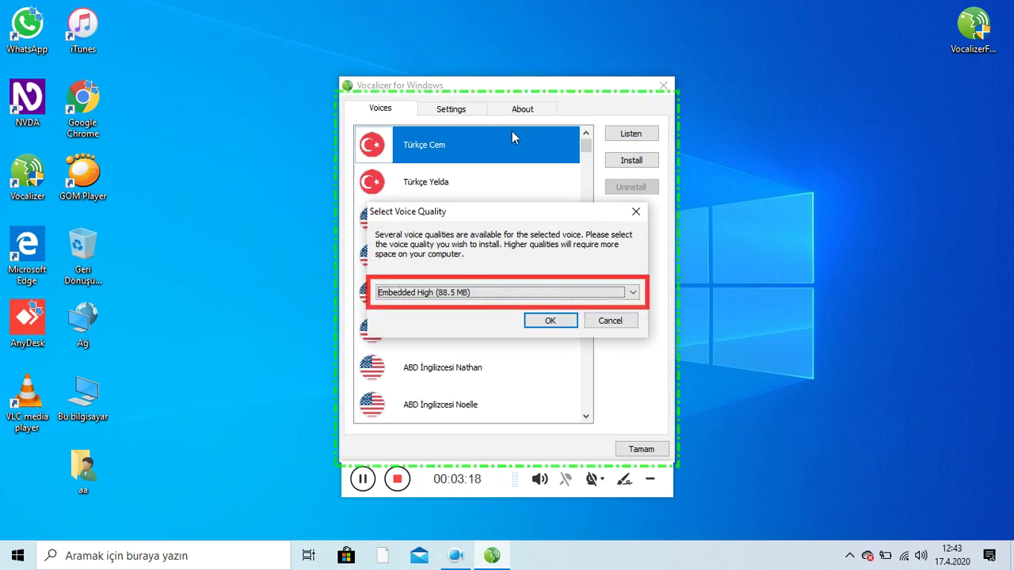
pyautogui.click(533, 293)
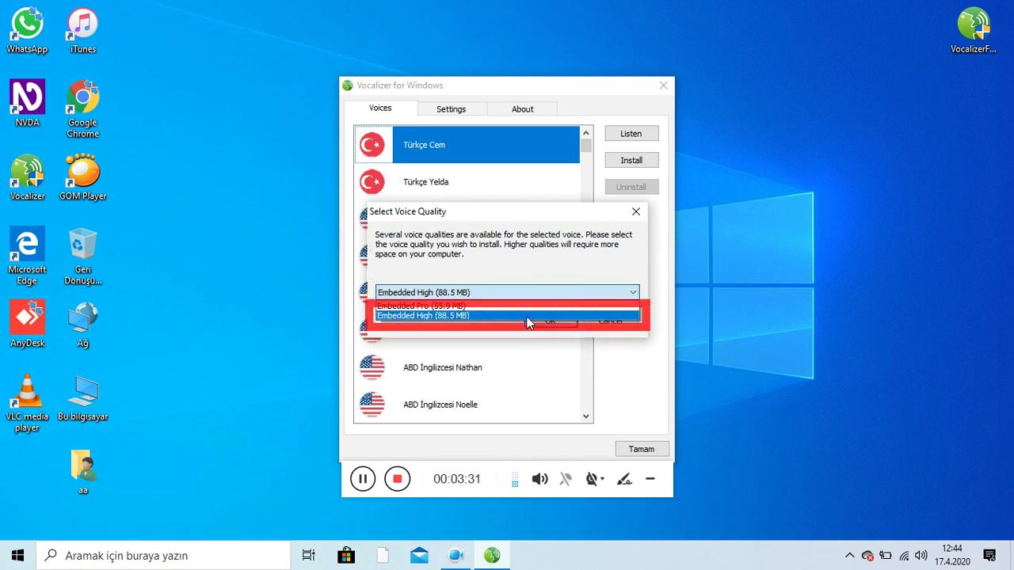
pyautogui.click(529, 307)
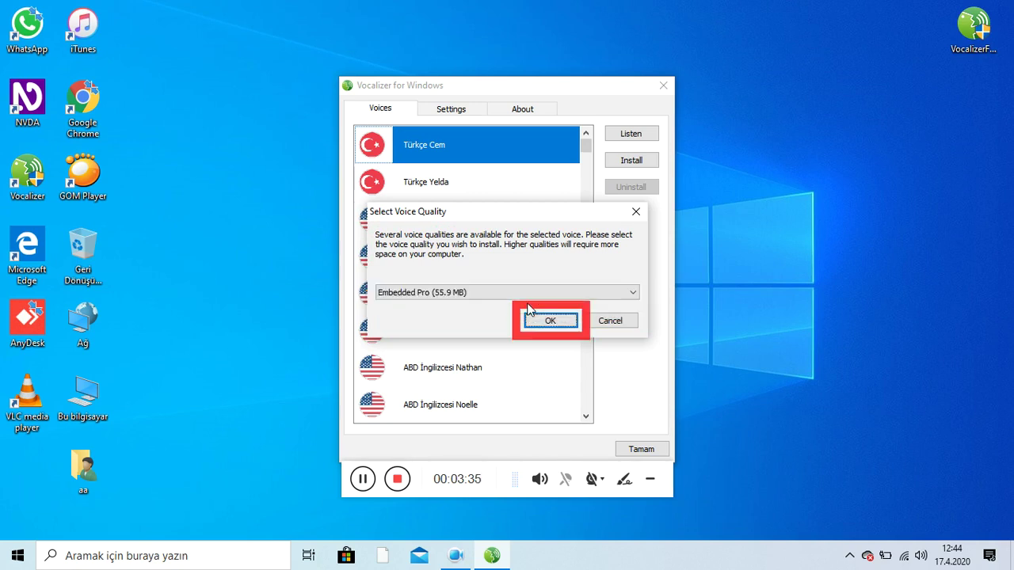
pyautogui.press('Tab')
pyautogui.hotkey('shift', 'Tab')
pyautogui.press('Return')
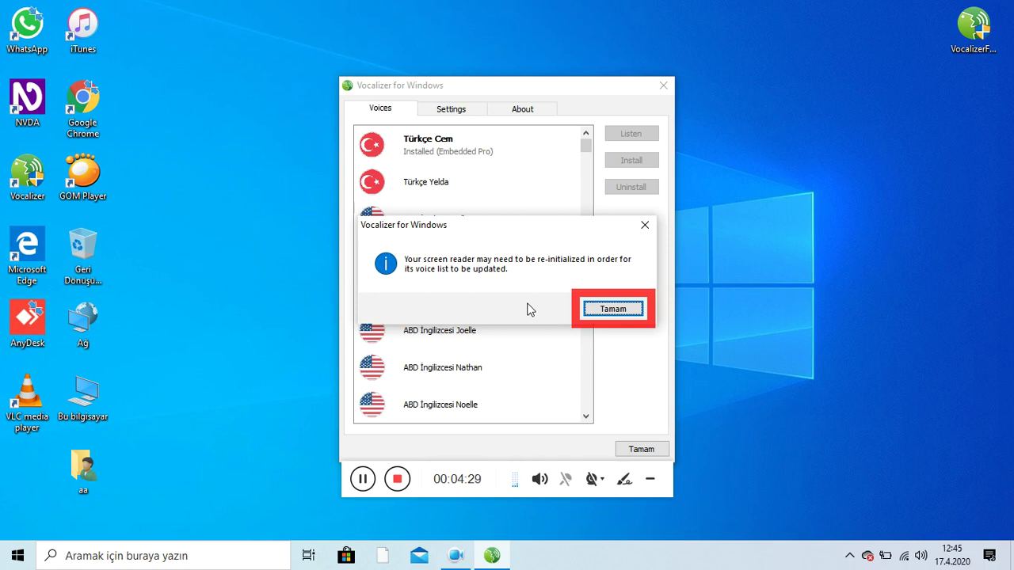
pyautogui.press('Return')
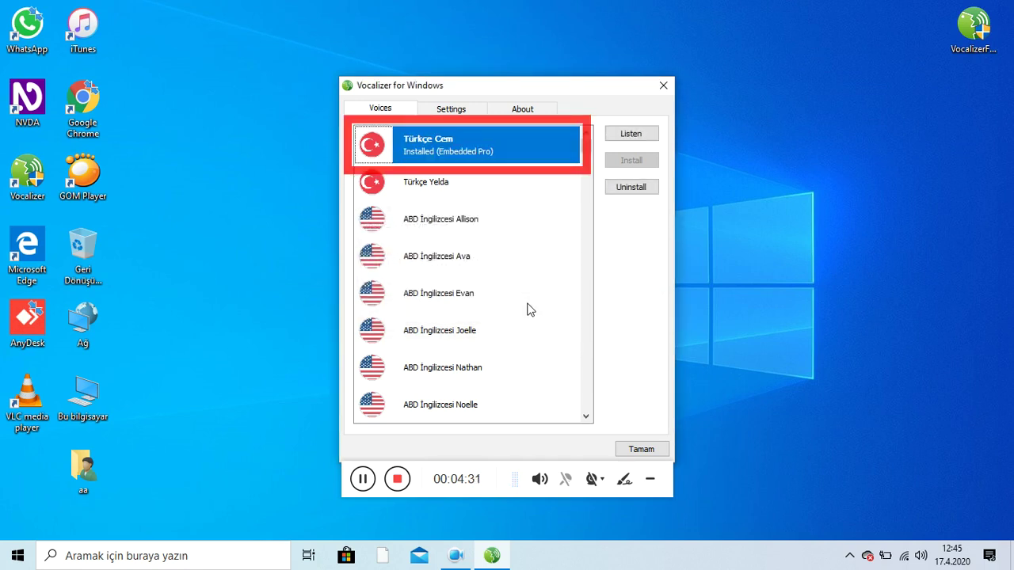
# Install the Türkçe Yelda voice in Embedded Pro (43.7 MB) quality and dismiss the screen reader notice
pyautogui.press('Down')
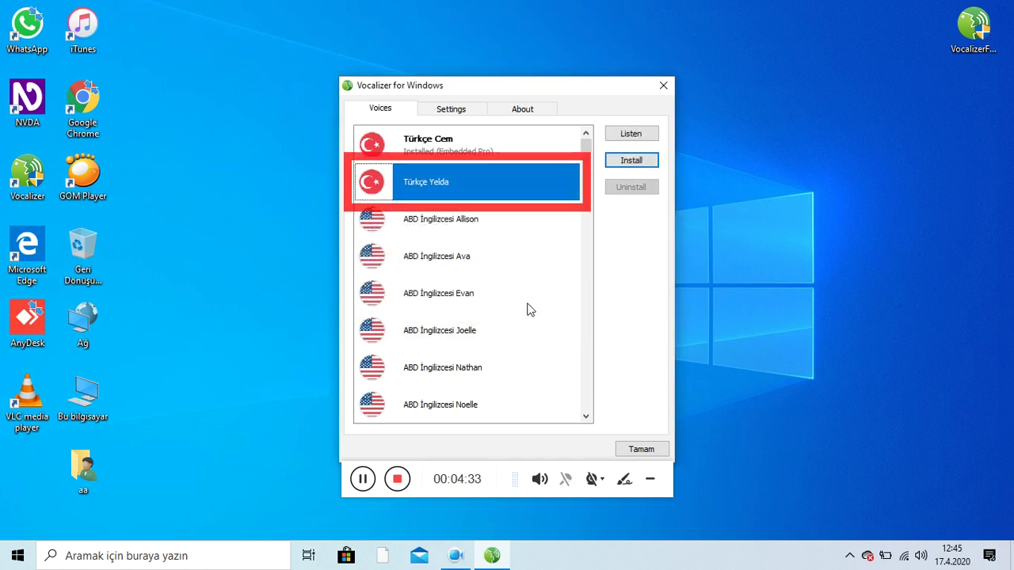
pyautogui.press('Tab')
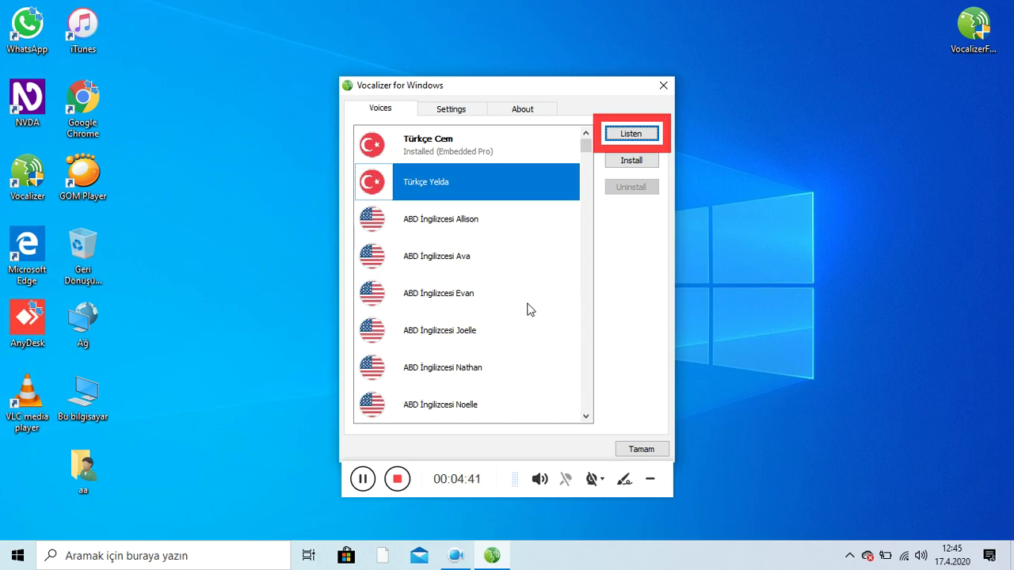
pyautogui.press('Tab')
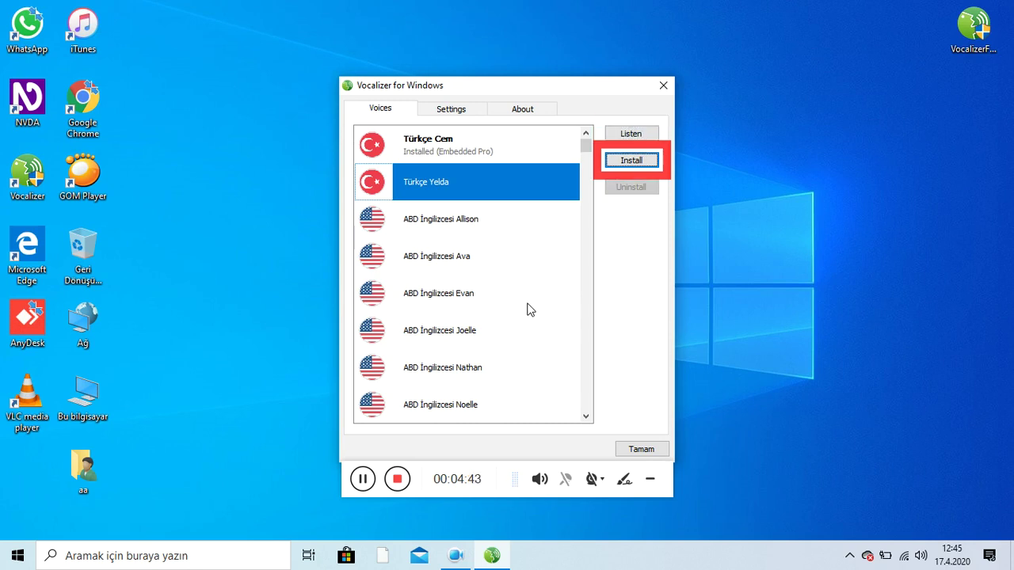
pyautogui.press('space')
pyautogui.press('Down')
pyautogui.press('Tab')
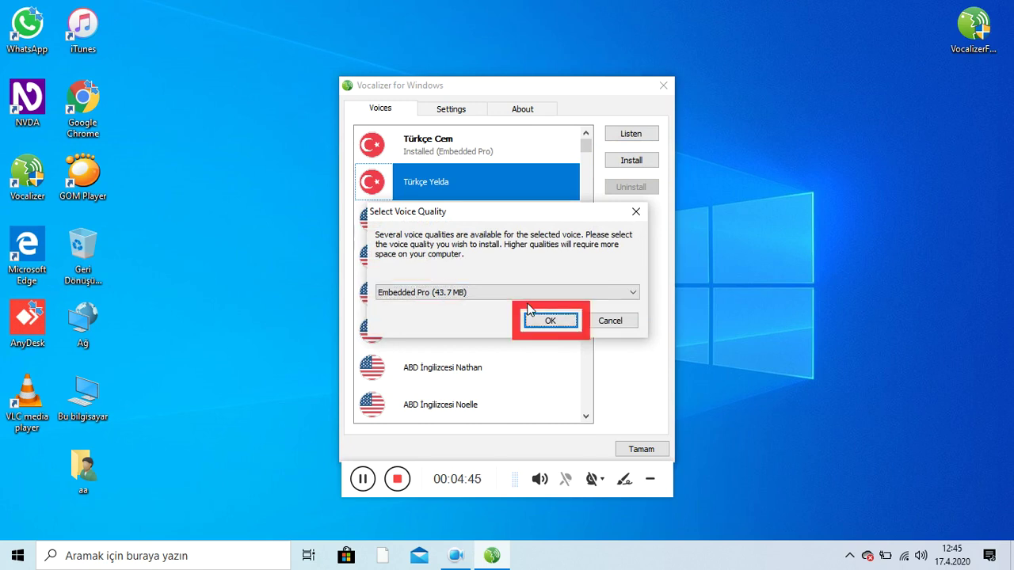
pyautogui.press('Return')
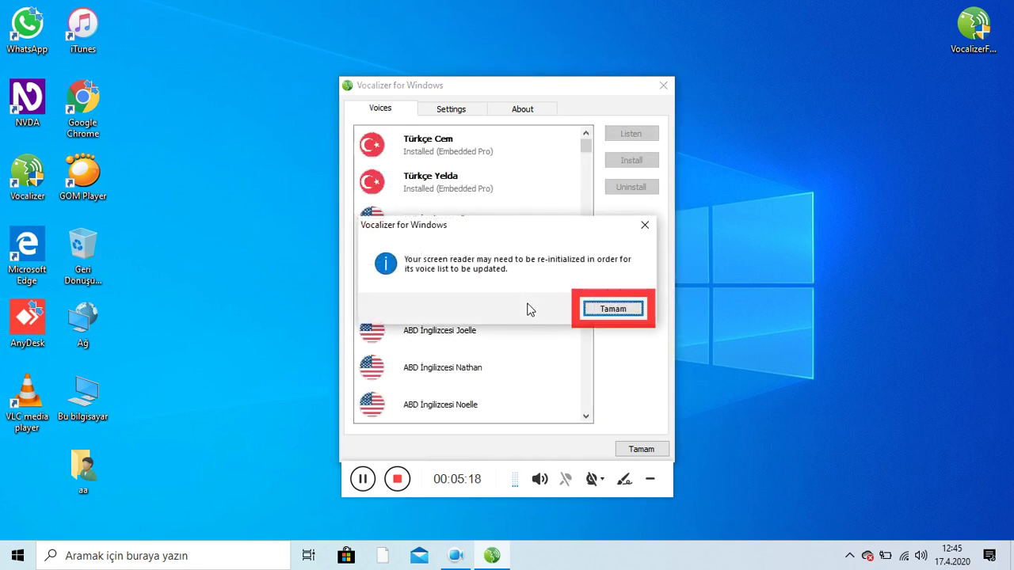
pyautogui.press('Return')
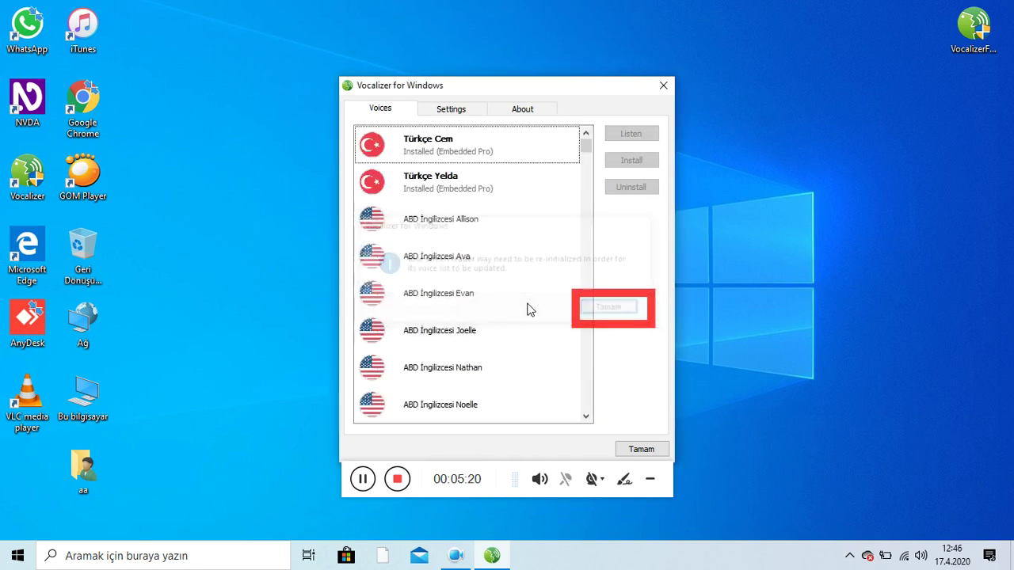
# Show the About page of Vocalizer for Windows with its trial and activation information
pyautogui.press('Tab')
pyautogui.press('Tab')
pyautogui.press('Tab')
pyautogui.press('Tab')
pyautogui.press('Tab')
pyautogui.press('Tab')
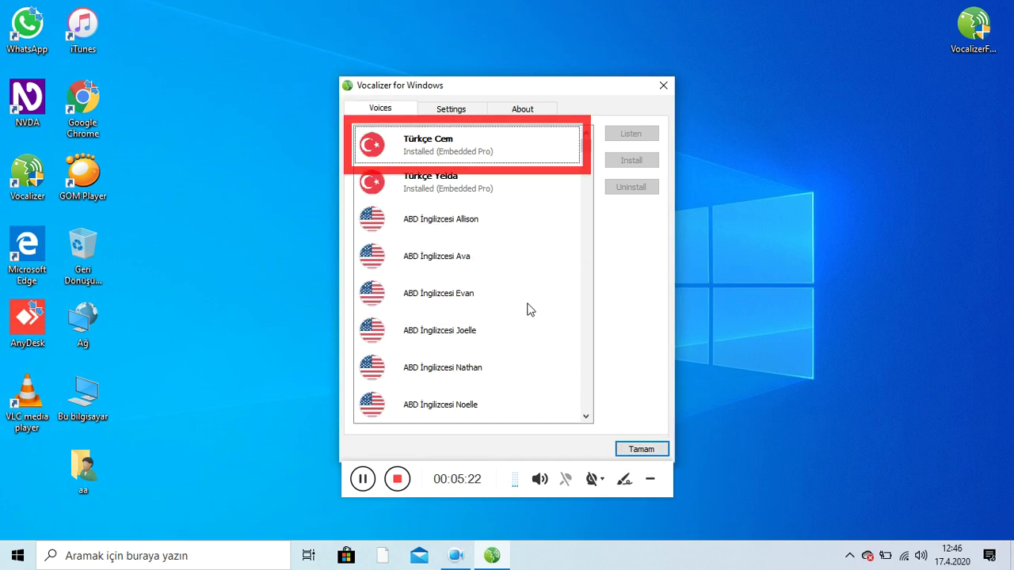
pyautogui.press('Tab')
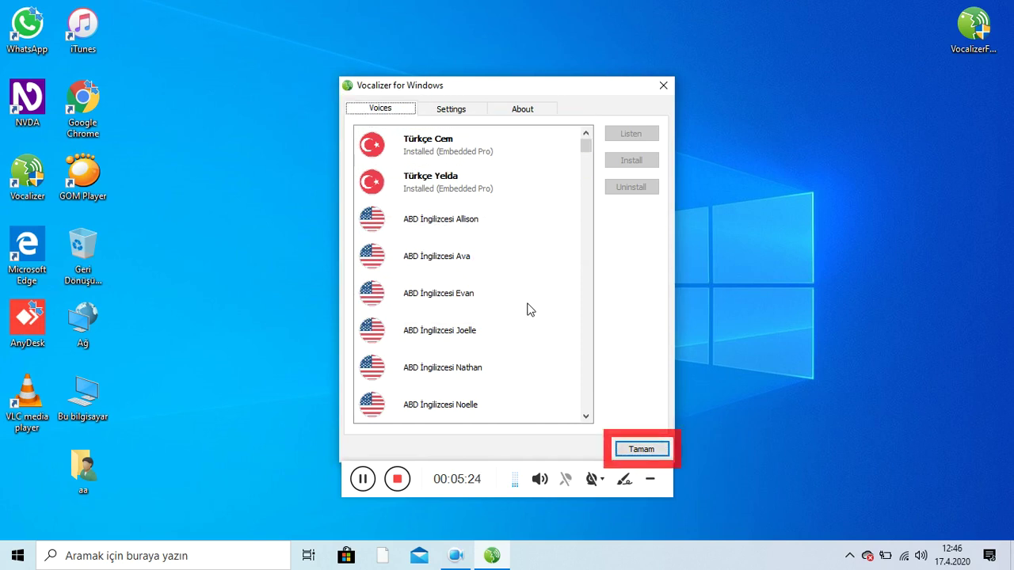
pyautogui.press('Tab')
pyautogui.press('Right')
pyautogui.press('Right')
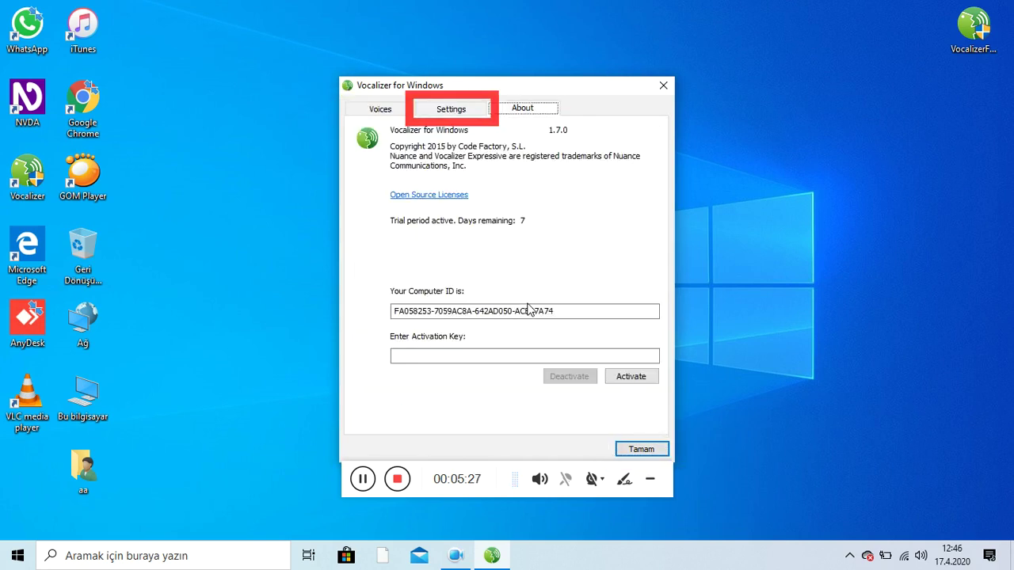
# Go over the computer ID and activation key fields, and close the Vocalizer window
pyautogui.press('Tab')
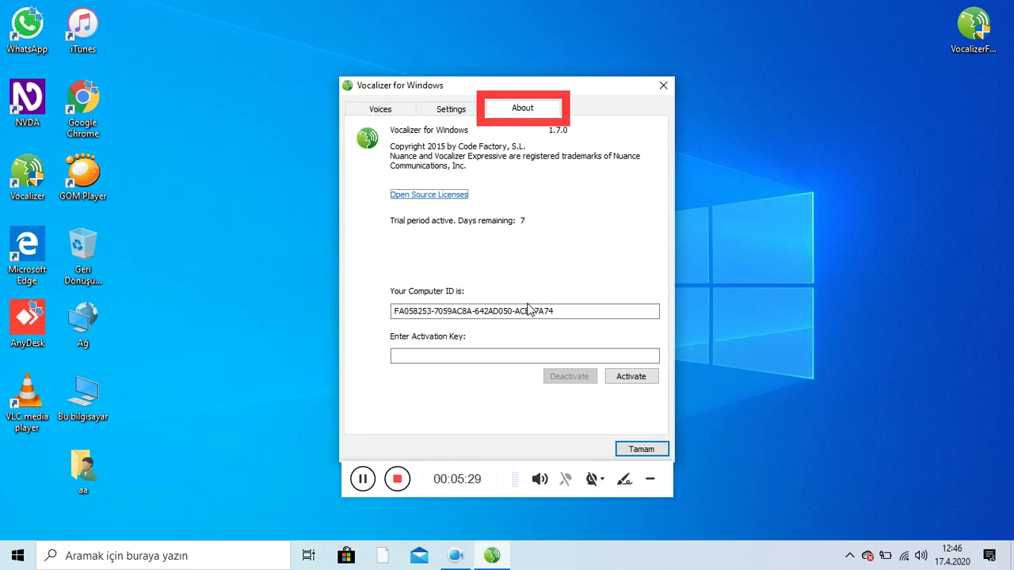
pyautogui.press('Tab')
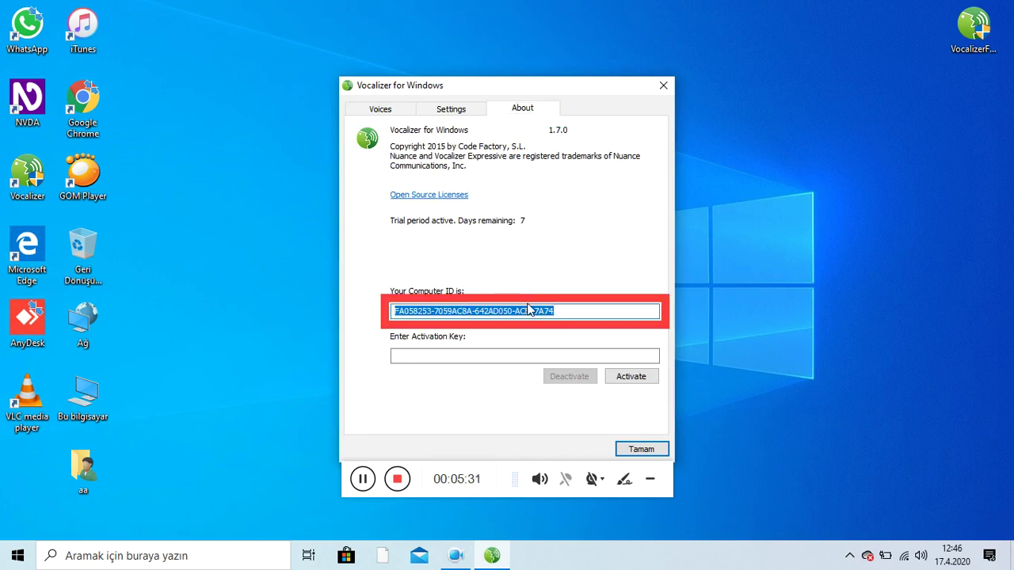
pyautogui.press('Tab')
pyautogui.press('Tab')
pyautogui.press('Tab')
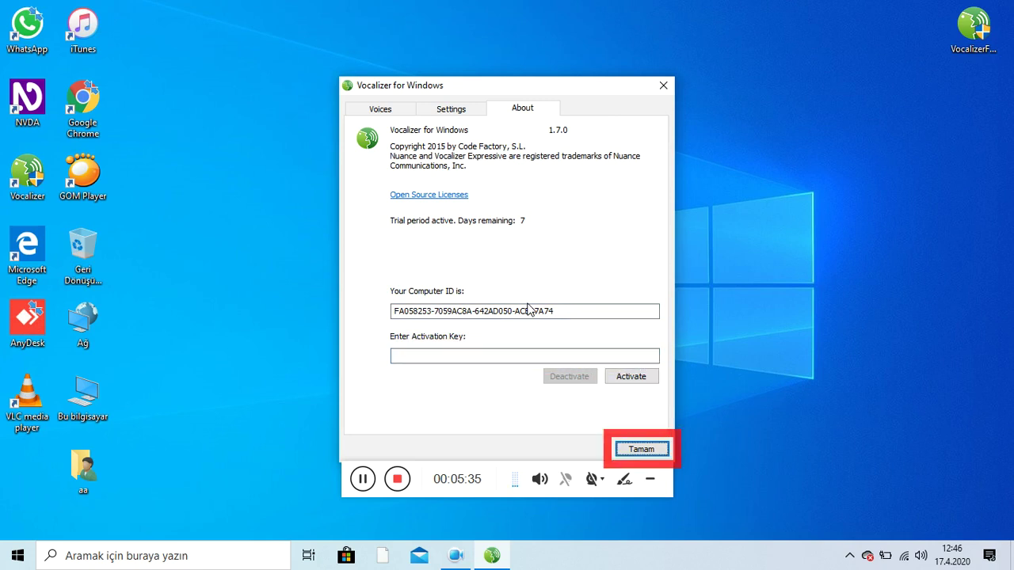
pyautogui.press('Return')
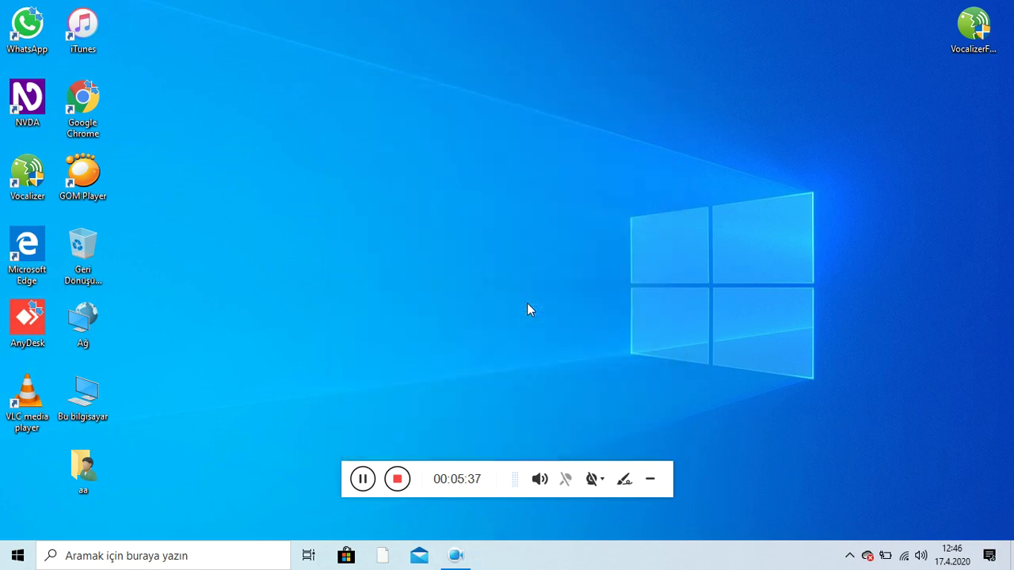
# Open the NVDA settings at the Konuşma (speech) category
pyautogui.press('insert+n')
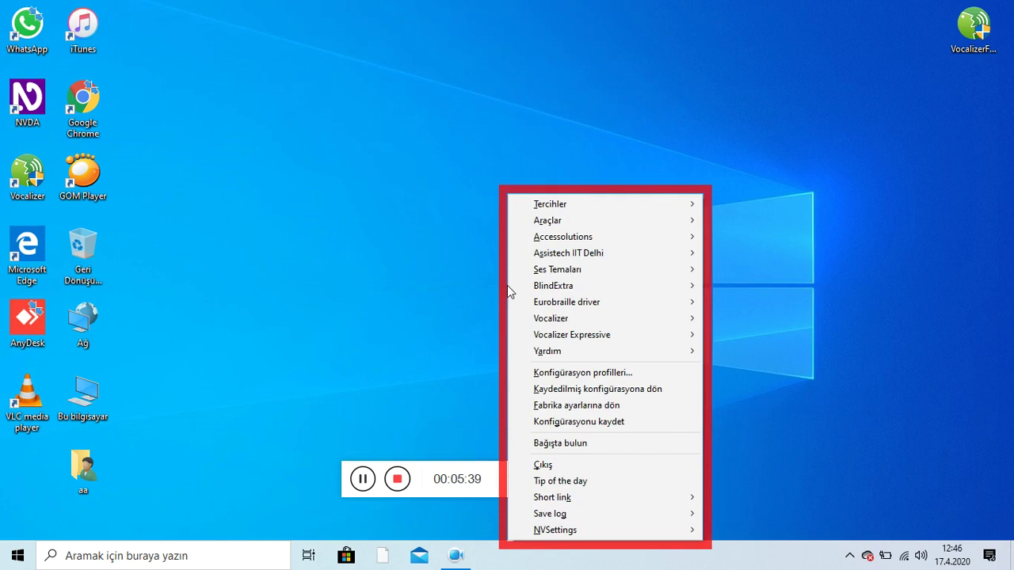
pyautogui.press('Down')
pyautogui.press('Right')
pyautogui.press('Left')
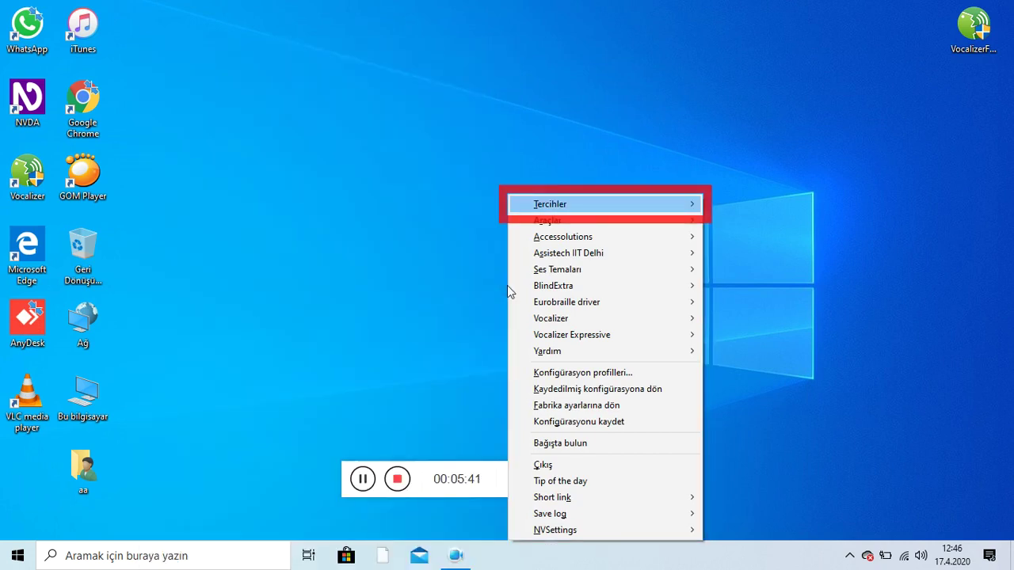
pyautogui.press('Right')
pyautogui.press('Return')
pyautogui.press('Down')
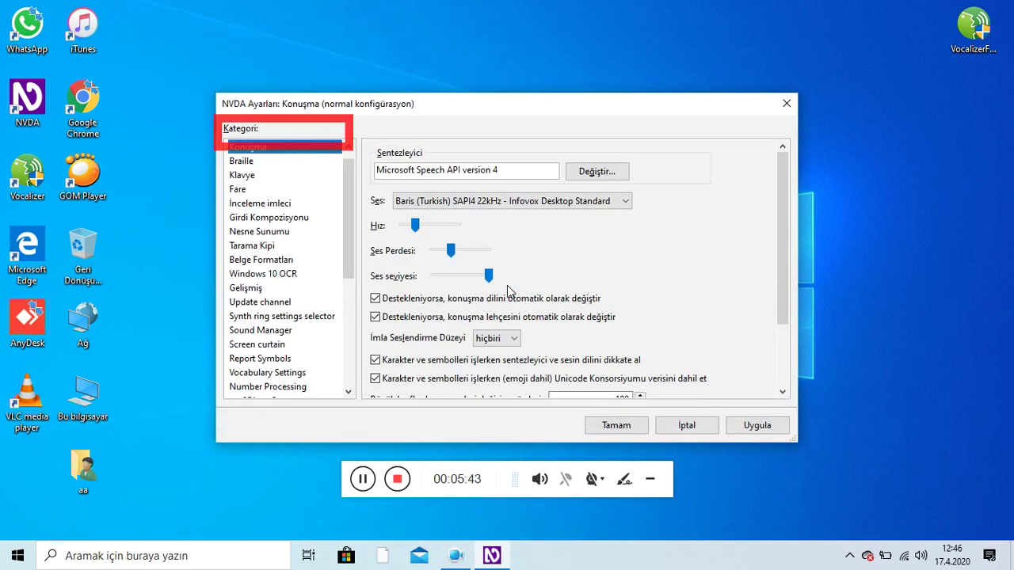
# Change the NVDA synthesizer to Microsoft Speech API version 5 and accept the settings
pyautogui.press('Tab')
pyautogui.press('Tab')
pyautogui.press('Return')
pyautogui.press('Return')
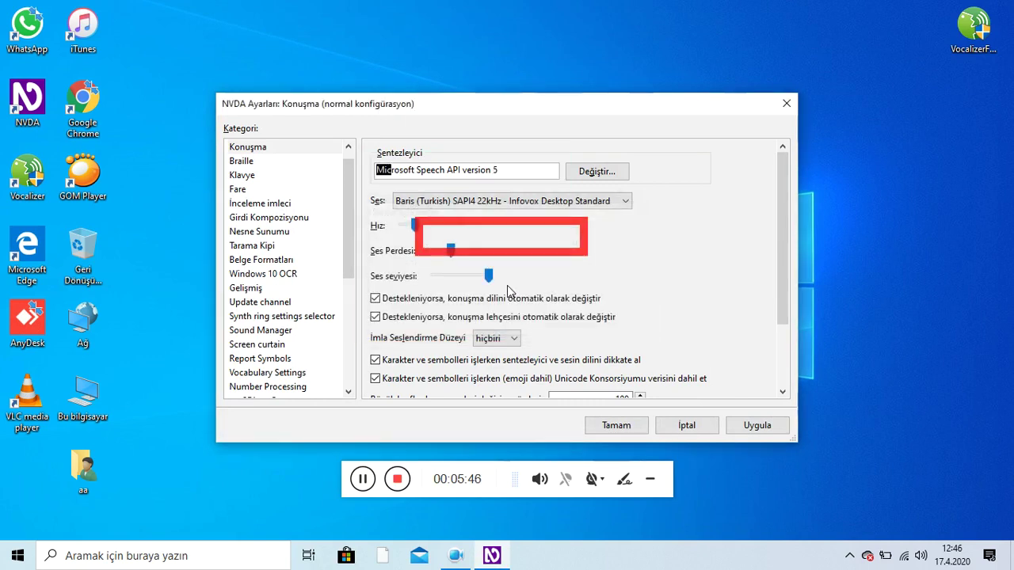
pyautogui.hotkey('shift', 'Tab')
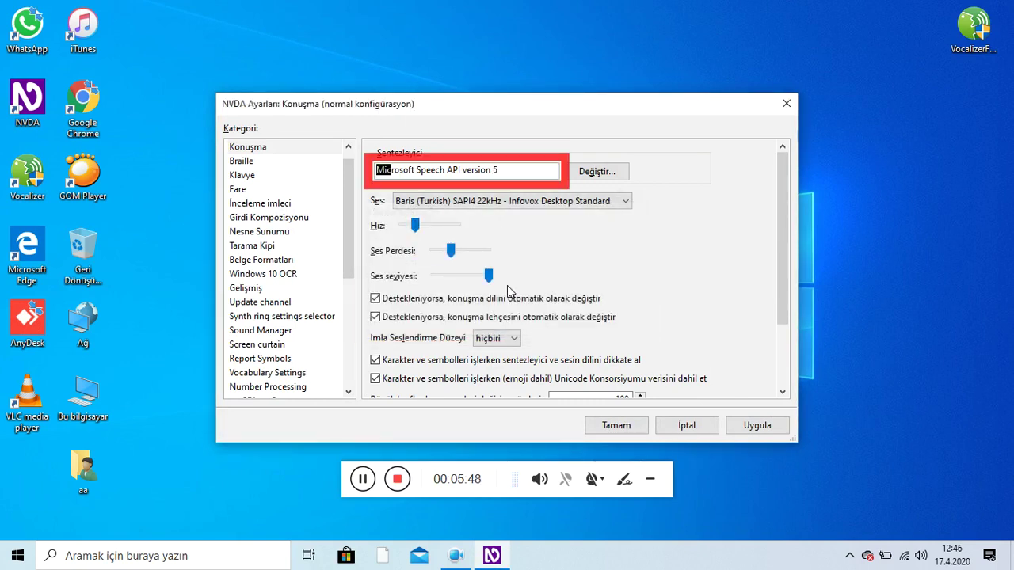
pyautogui.press('Tab')
pyautogui.press('Tab')
pyautogui.press('Return')
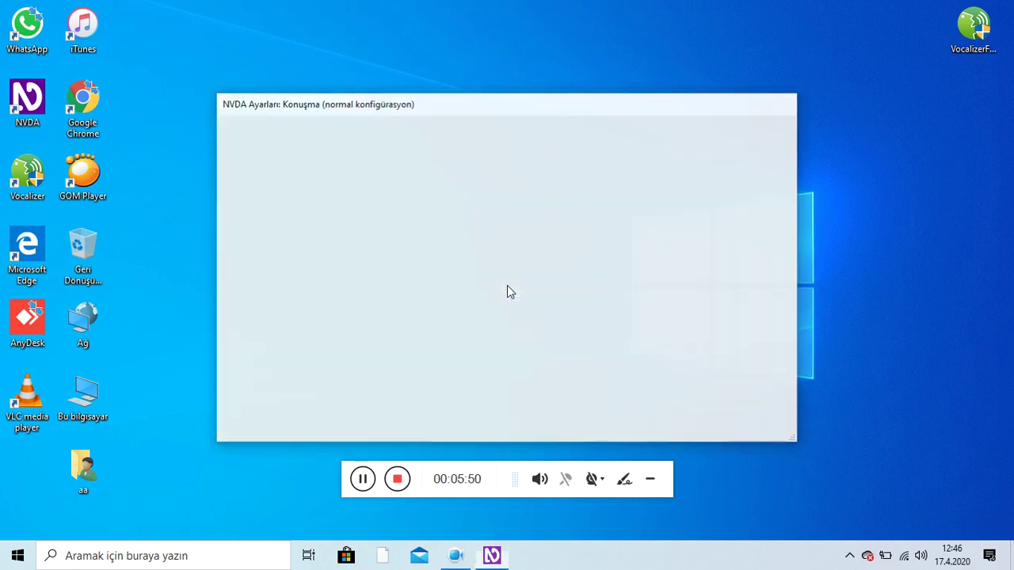
# Reopen the NVDA speech settings, set the voice to eSpeak-TR+F2+%, and accept the change
pyautogui.press('Insert+n')
pyautogui.press('Right')
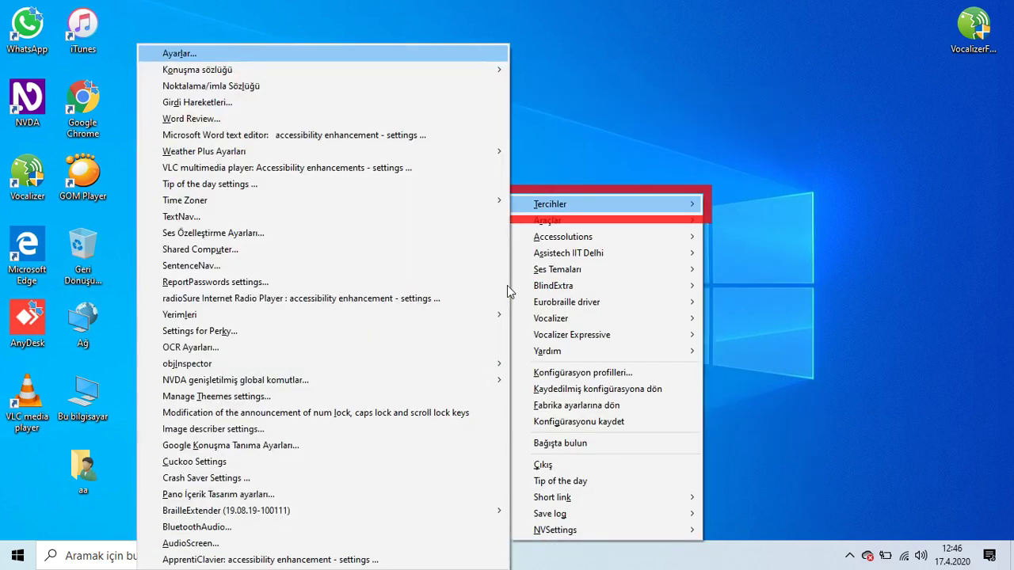
pyautogui.press('Return')
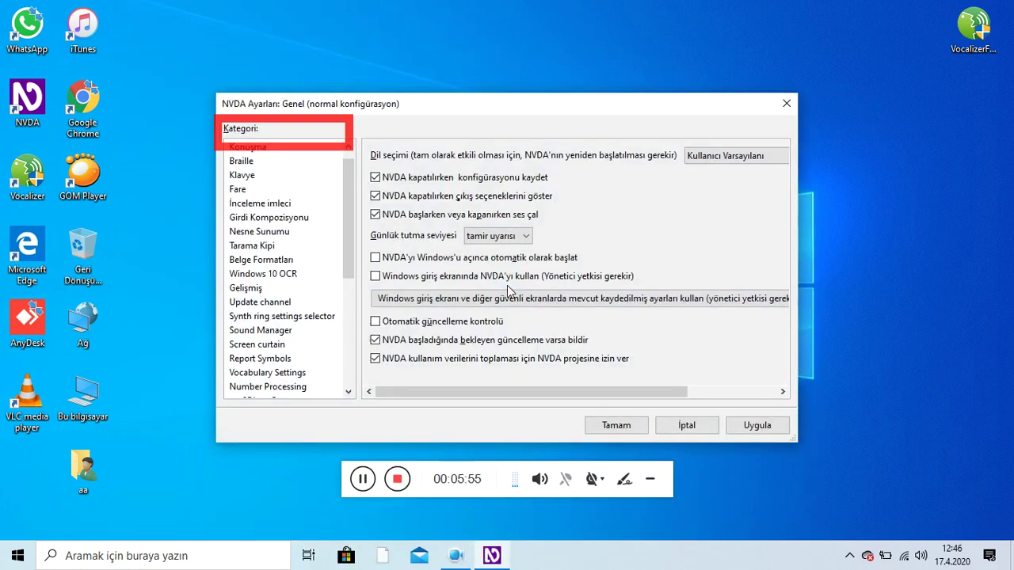
pyautogui.press('Tab')
pyautogui.press('Tab')
pyautogui.press('Tab')
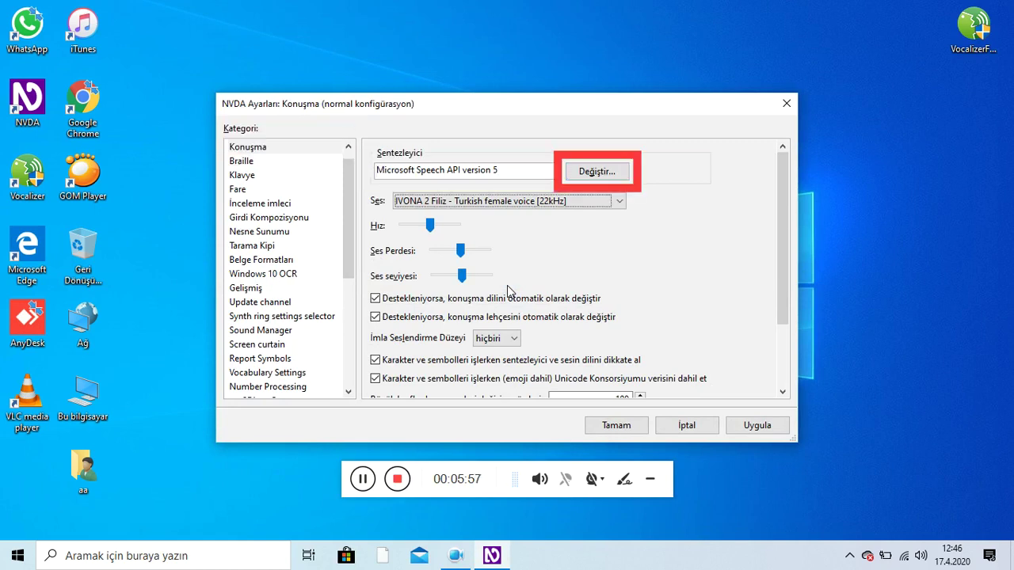
pyautogui.press('Up')
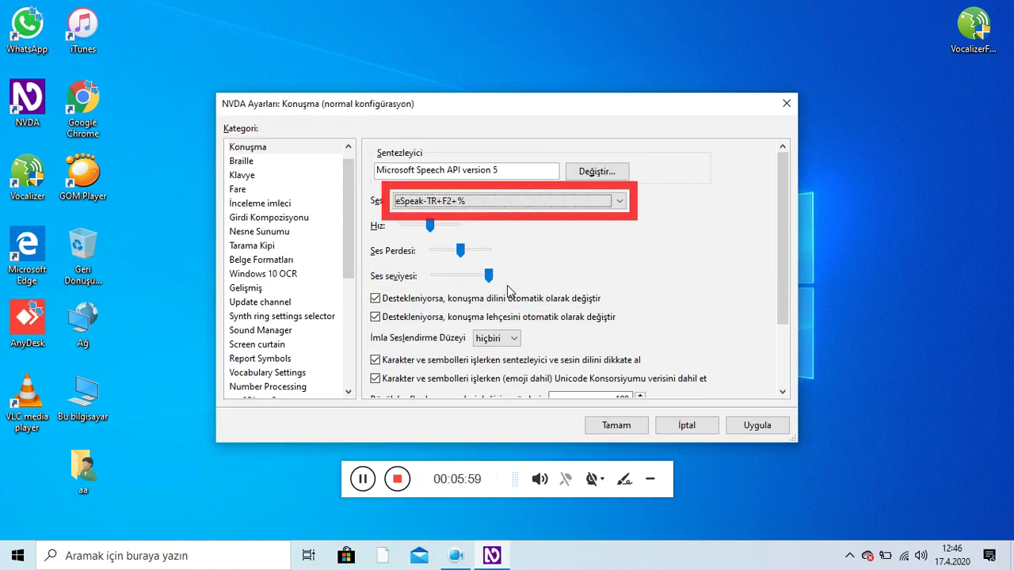
pyautogui.press('Tab')
pyautogui.press('Return')
# Open the speech settings again and go through the voice choices as far as Code Factory Vocalizer Cem (Türkçe) - Embedded Pro
pyautogui.press('Insert+n')
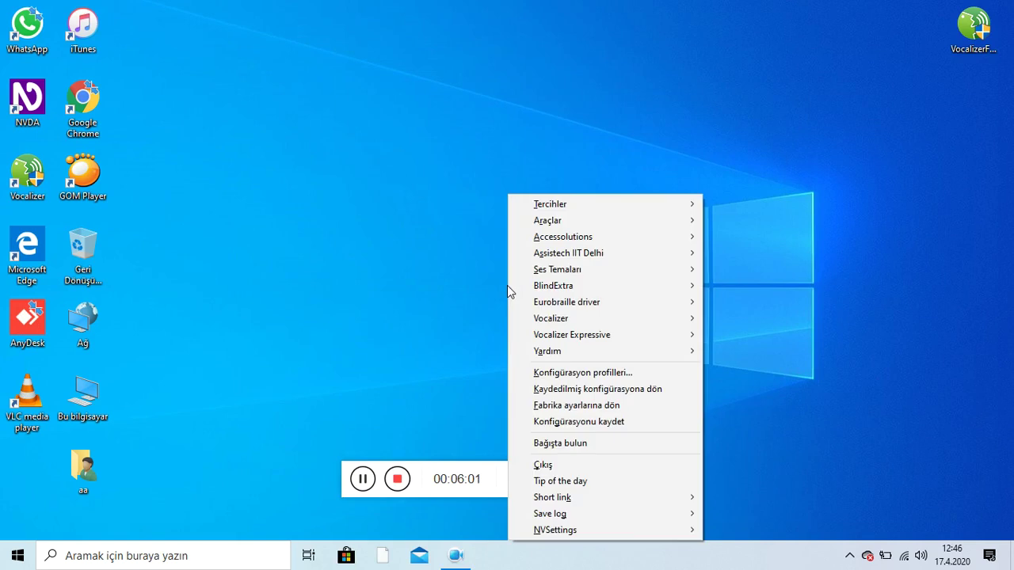
pyautogui.press('Escape')
pyautogui.press('ctrl+Insert+v')
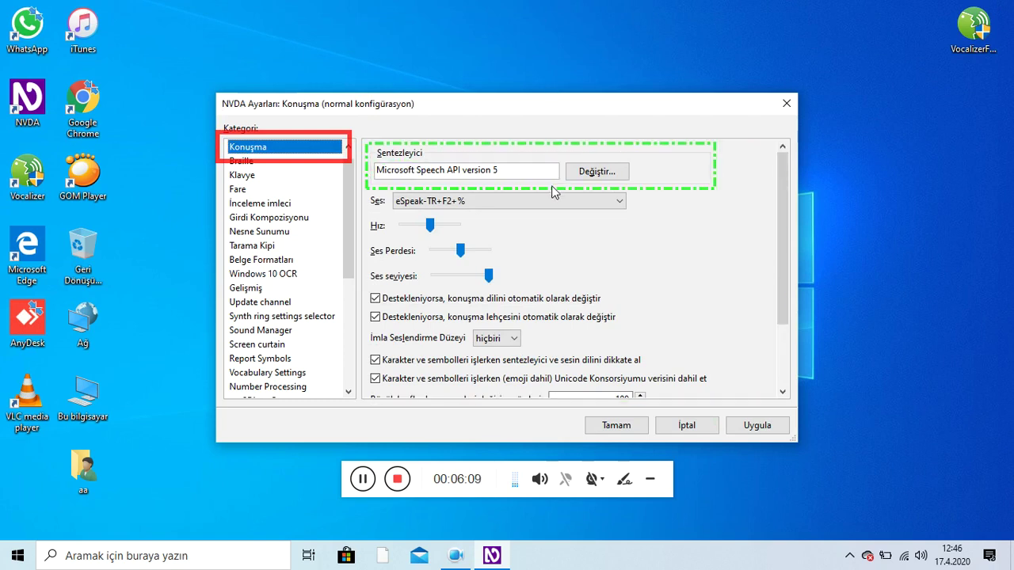
pyautogui.click(552, 200)
pyautogui.press('Down')
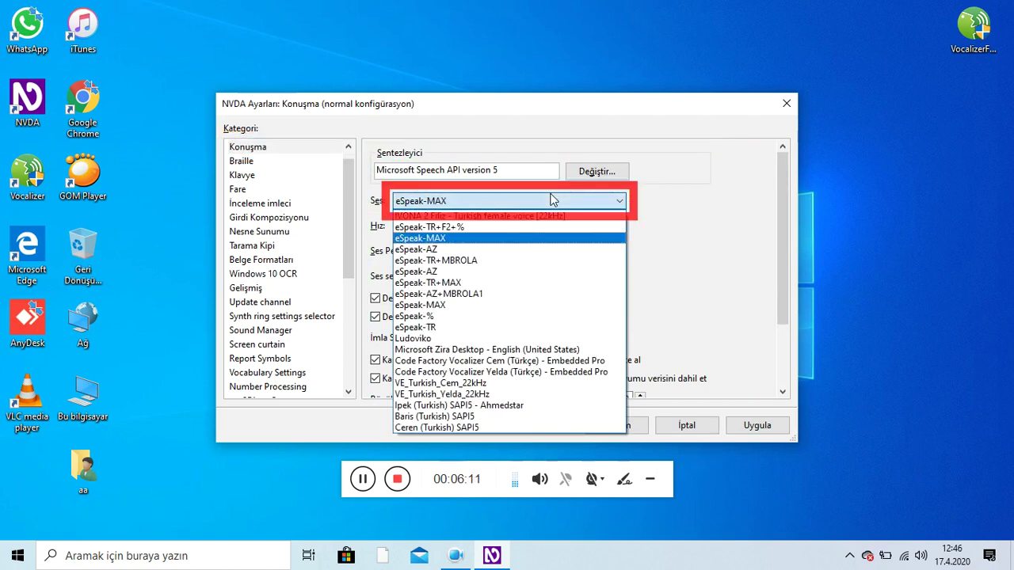
pyautogui.press('Down')
pyautogui.press('Down')
pyautogui.press('Down')
pyautogui.press('Down')
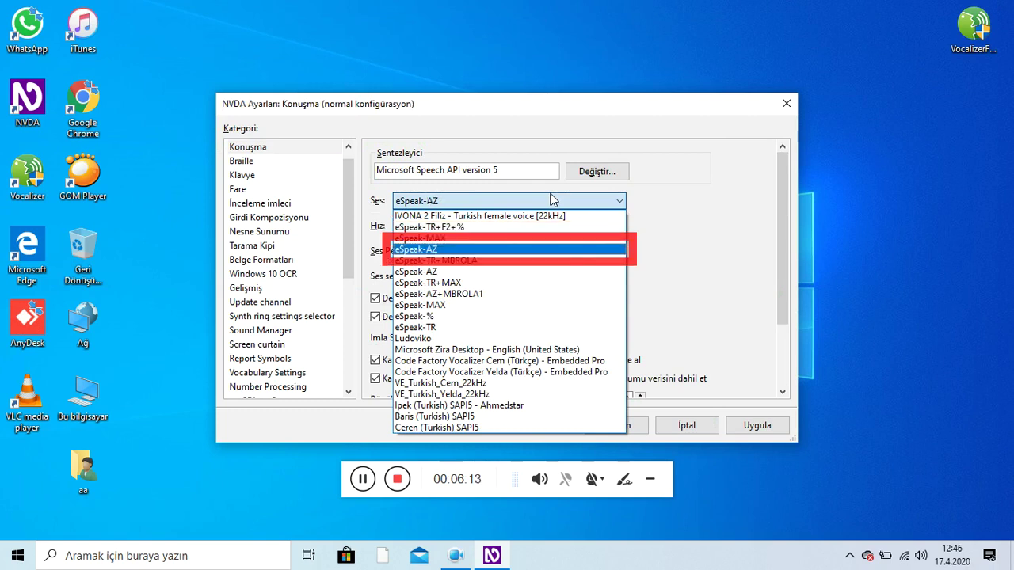
pyautogui.press('Down')
pyautogui.press('Down')
pyautogui.press('Down')
pyautogui.press('Down')
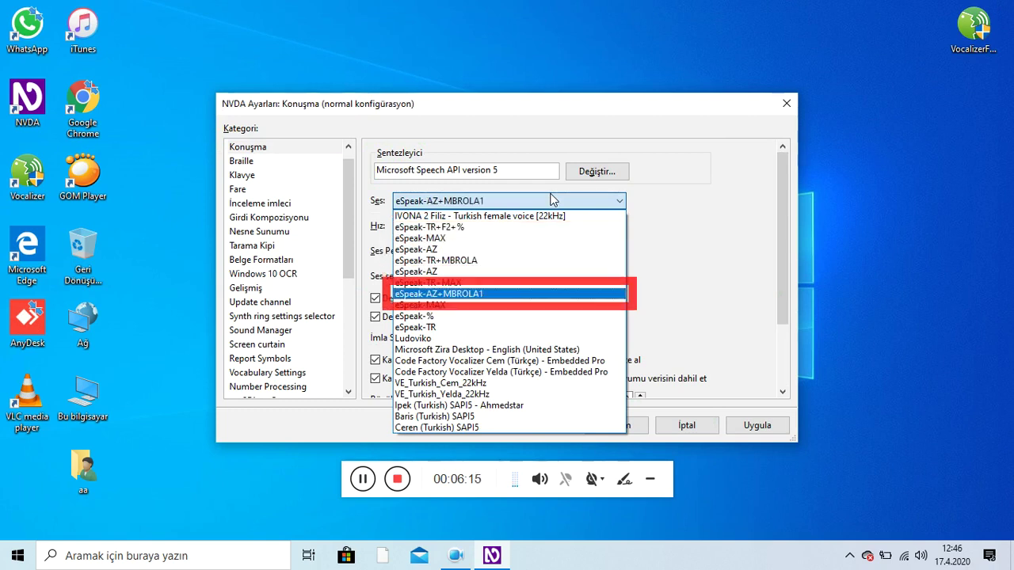
pyautogui.press('Down')
pyautogui.press('Down')
pyautogui.press('Down')
pyautogui.press('Down')
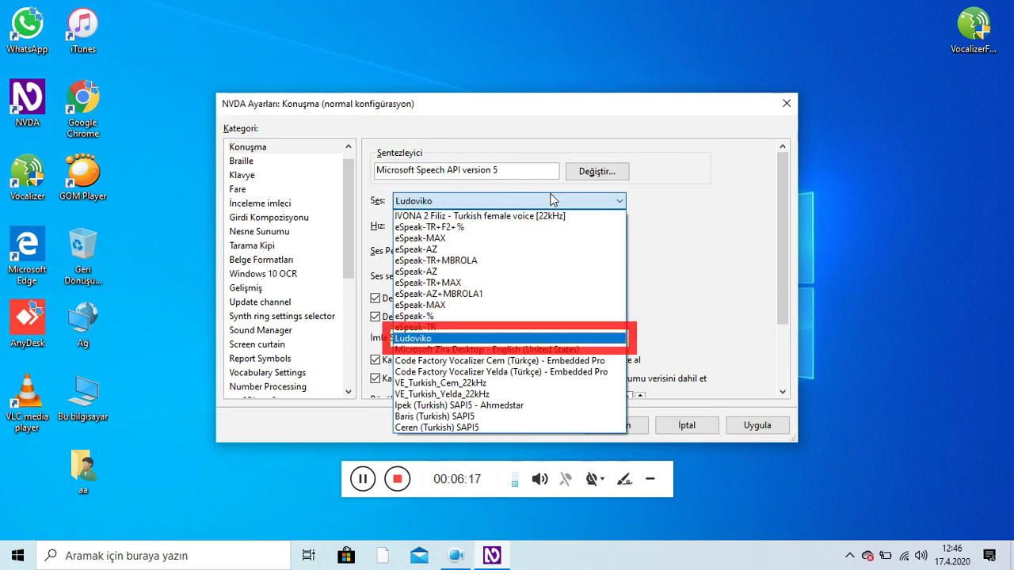
pyautogui.press('Up')
pyautogui.press('Up')
pyautogui.press('Down')
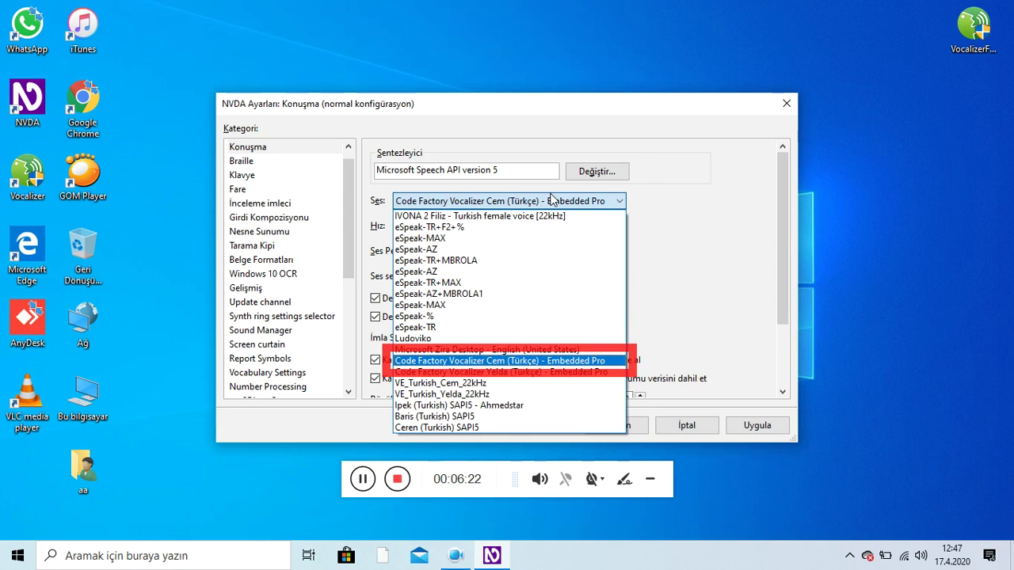
# Set the NVDA voice to Code Factory Vocalizer Yelda (Türkçe) - Embedded Pro and accept the settings
pyautogui.press('Down')
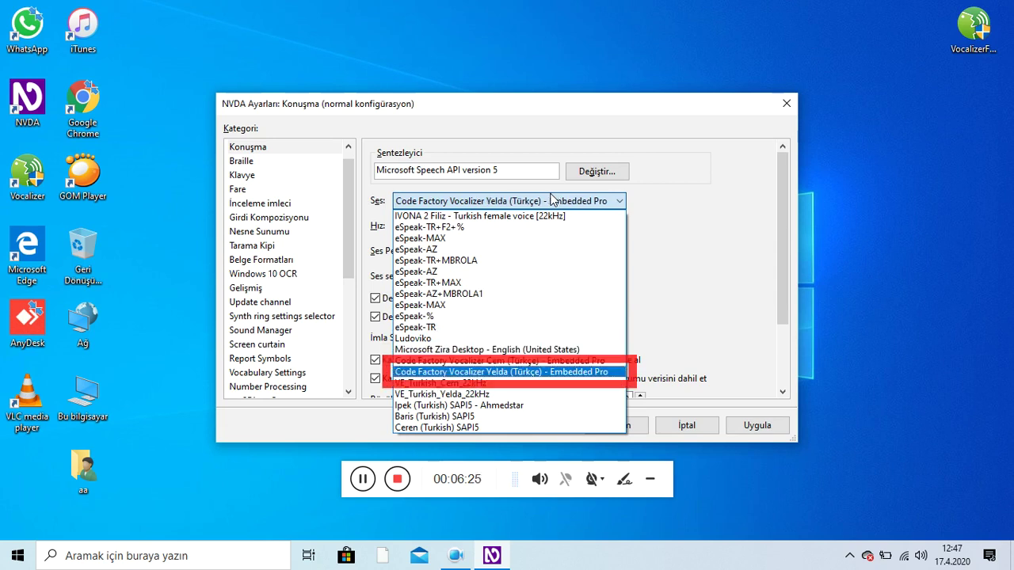
pyautogui.press('Down')
pyautogui.press('Up')
pyautogui.press('Return')
pyautogui.press('Tab')
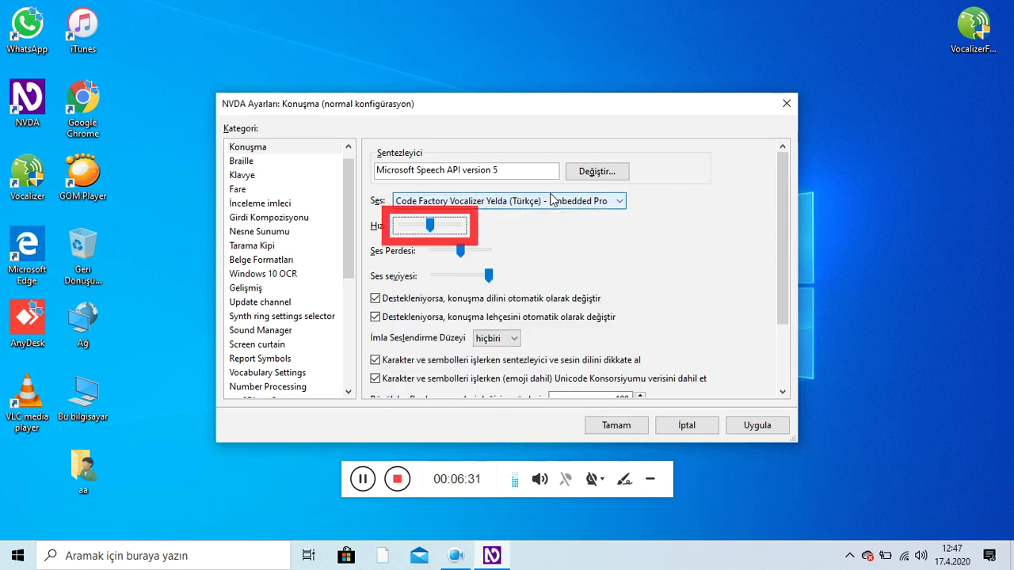
pyautogui.press('Return')
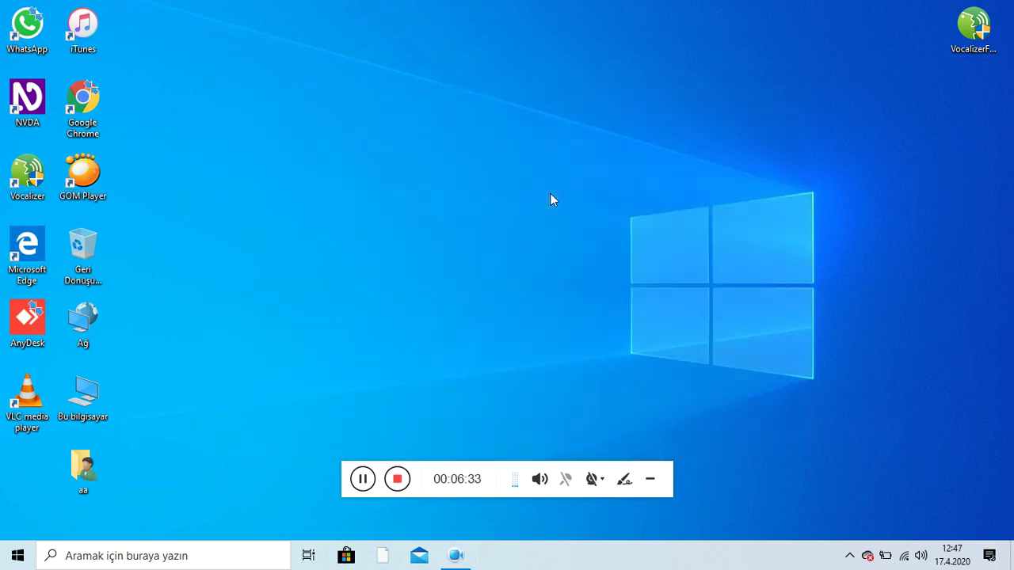
# Open the NVDA settings at the Genel (general) category
pyautogui.press('Insert+n')
pyautogui.press('Down')
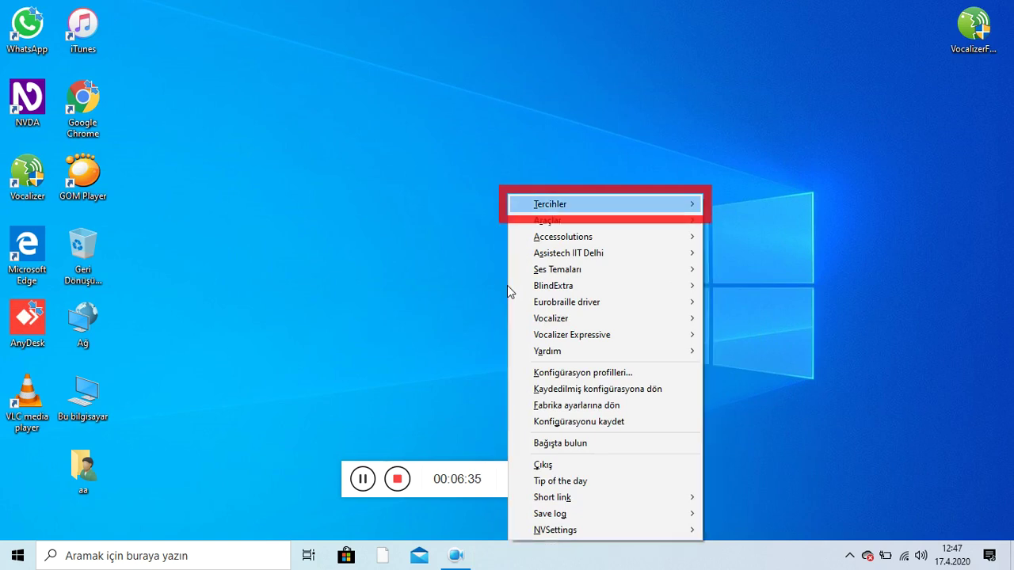
pyautogui.press('Right')
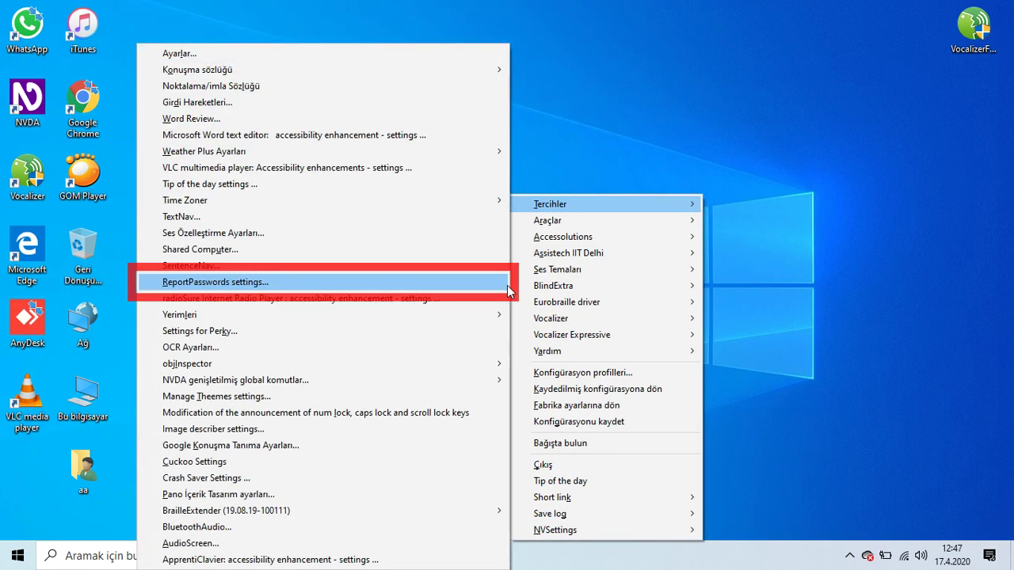
pyautogui.press('Left')
pyautogui.press('Right')
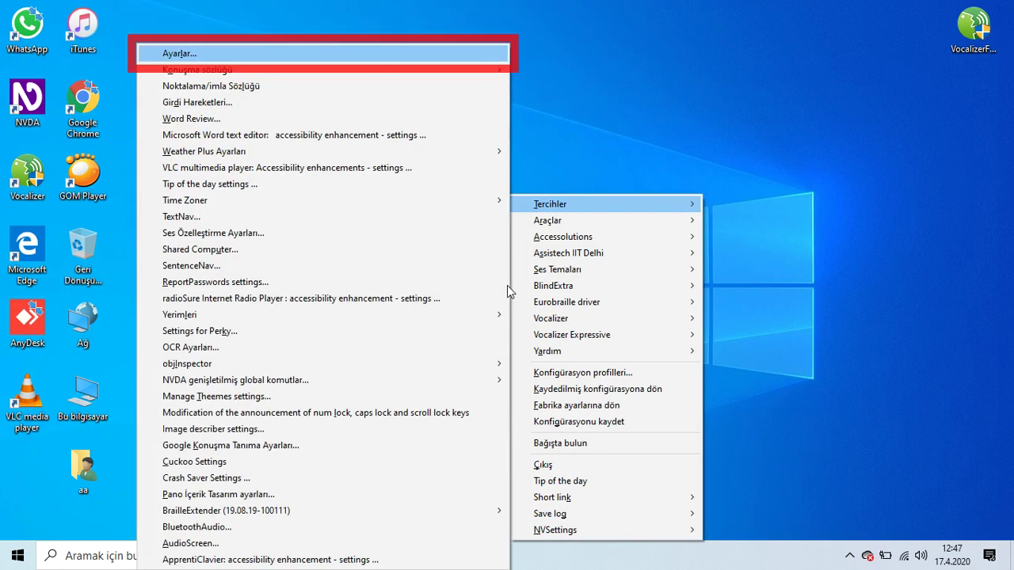
pyautogui.press('Return')
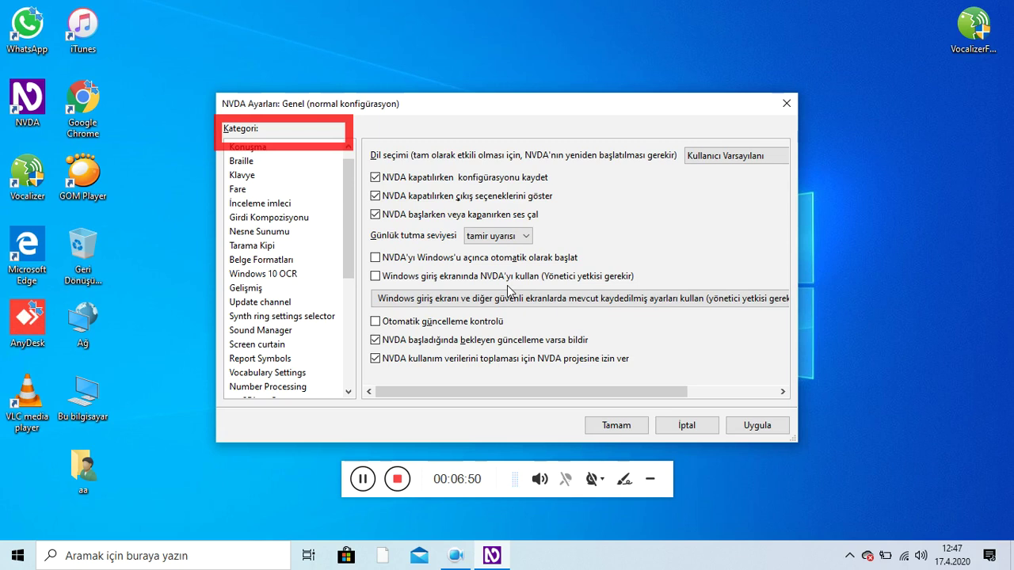
# Examine the general settings one by one, from language selection, configuration saving and log level through startup, update checks and usage data
pyautogui.press('Tab')
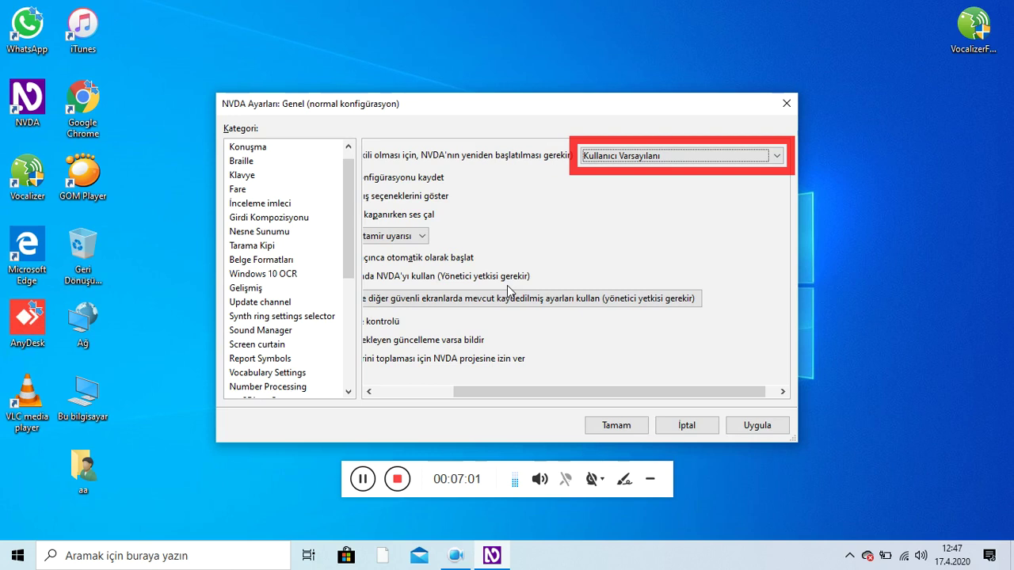
pyautogui.press('Tab')
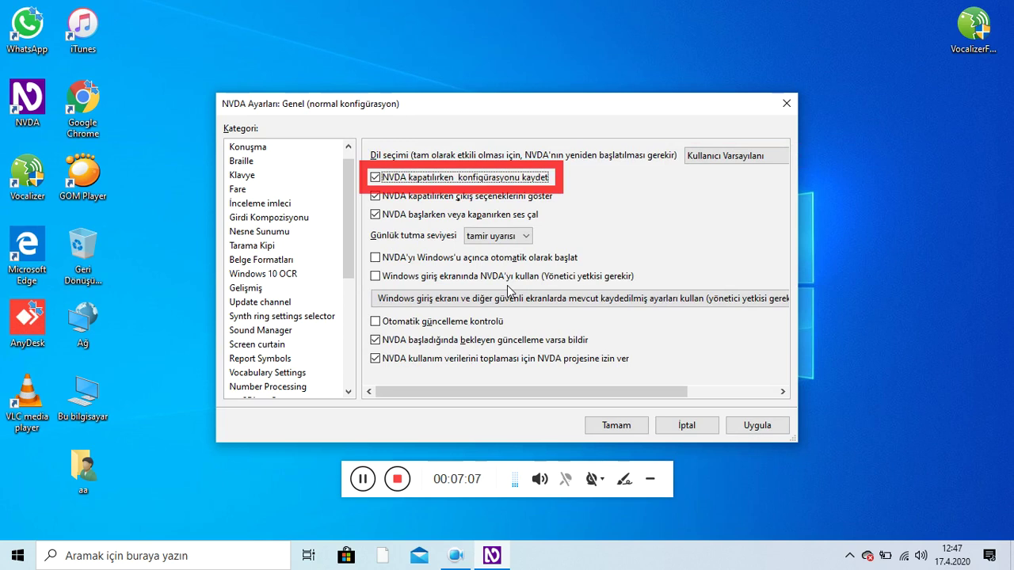
pyautogui.press('Tab')
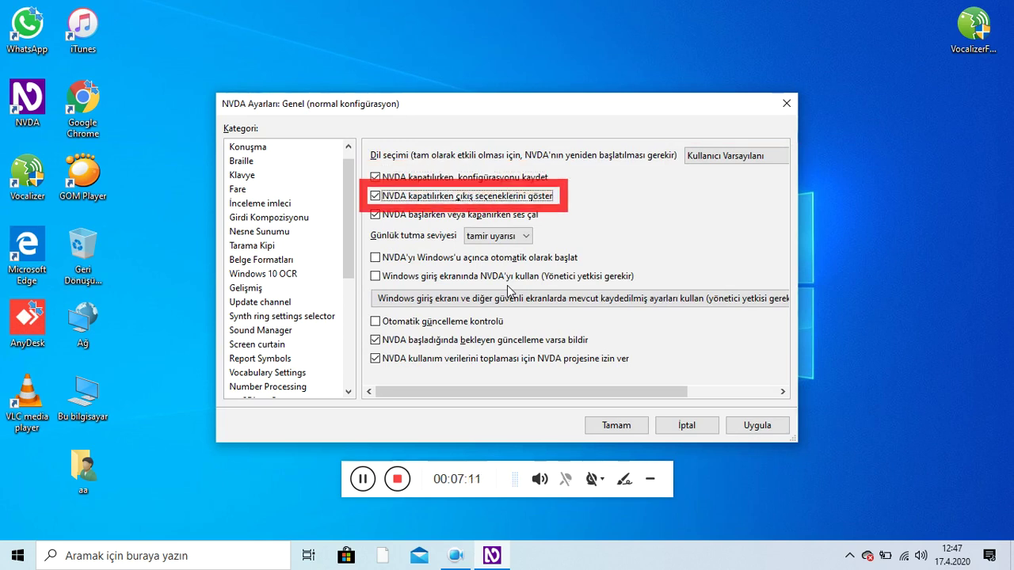
pyautogui.press('Tab')
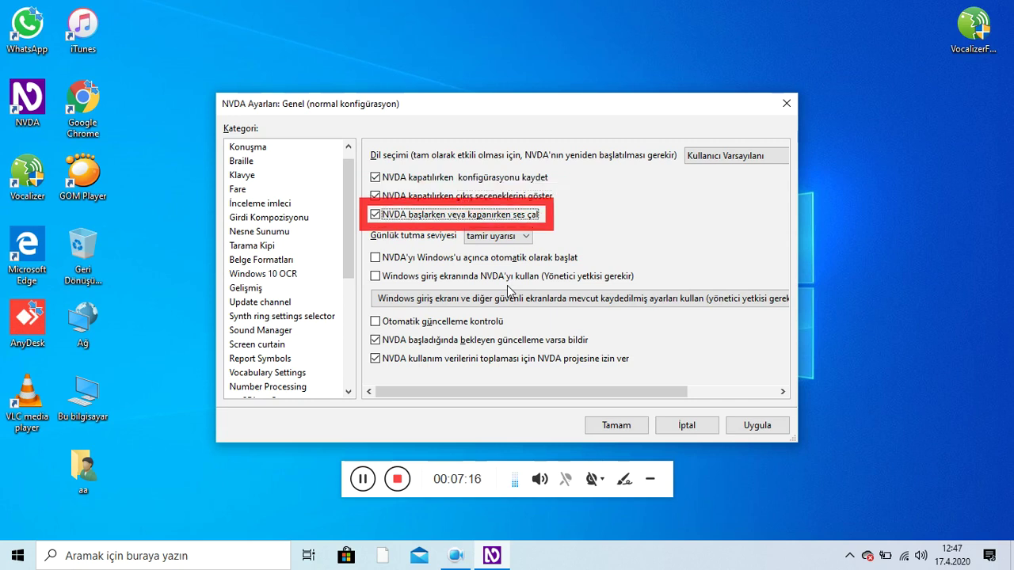
pyautogui.press('Tab')
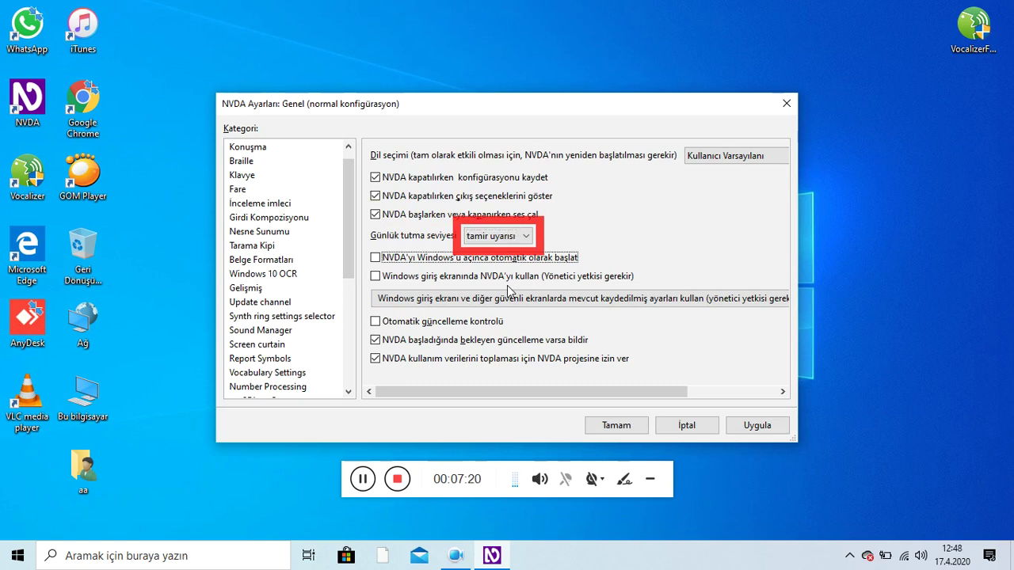
pyautogui.press('Tab')
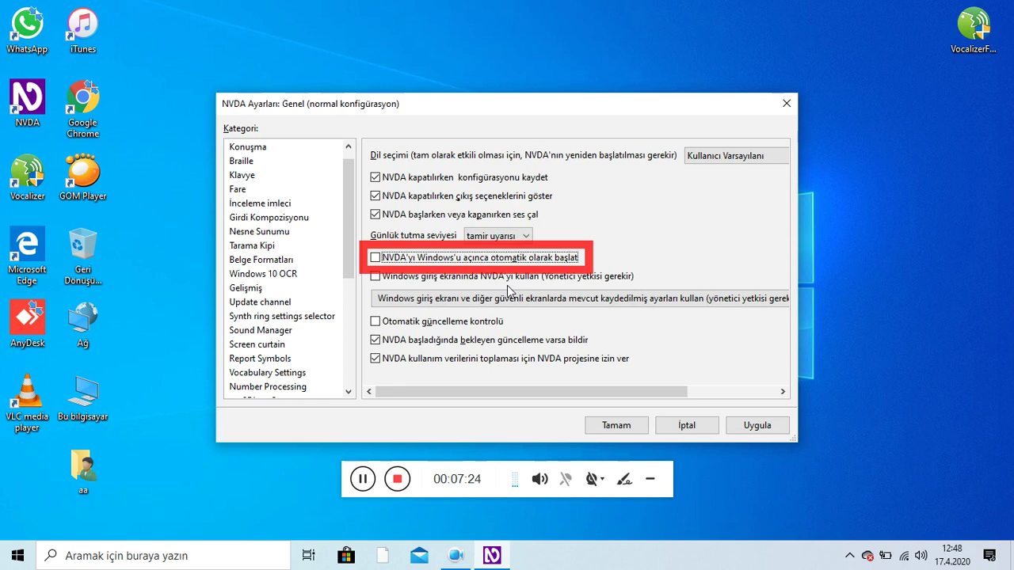
pyautogui.press('Tab')
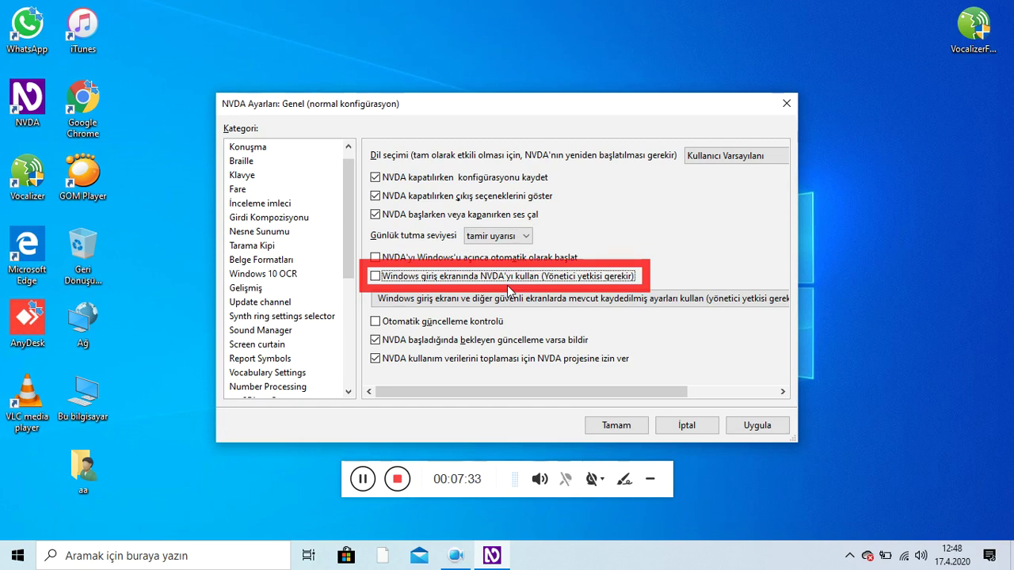
pyautogui.press('Tab')
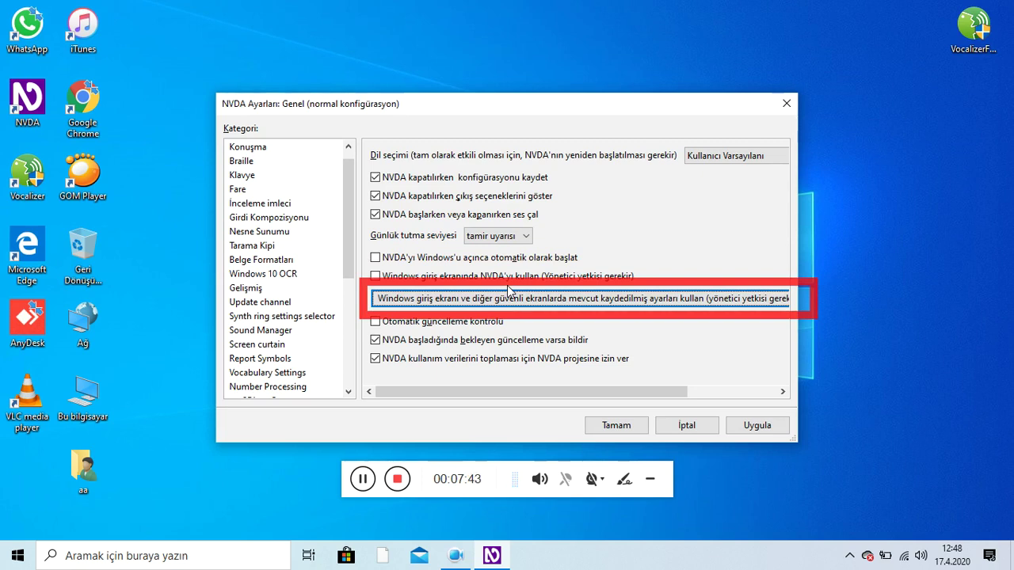
pyautogui.press('Tab')
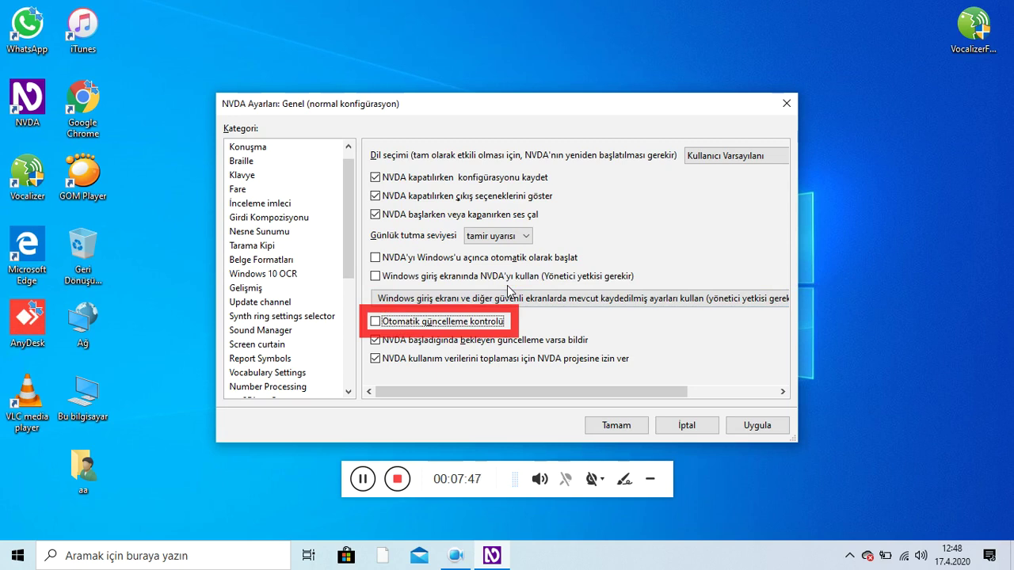
pyautogui.press('Tab')
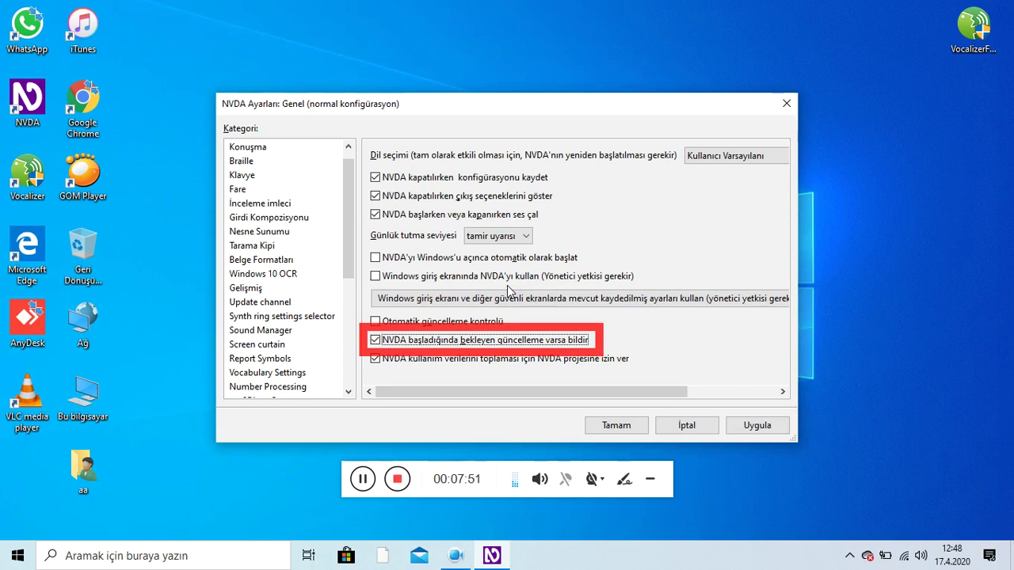
pyautogui.press('Tab')
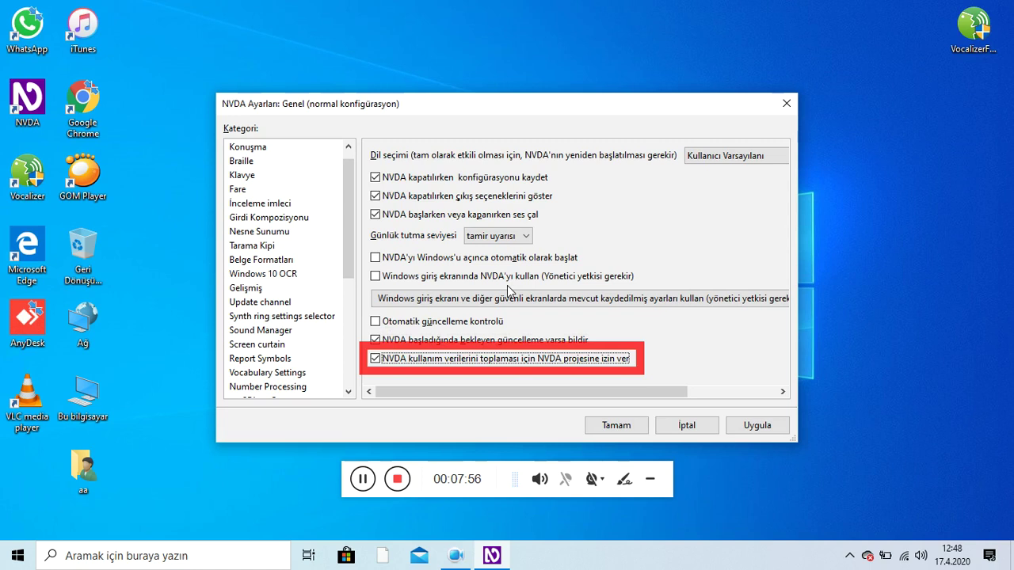
pyautogui.press('Tab')
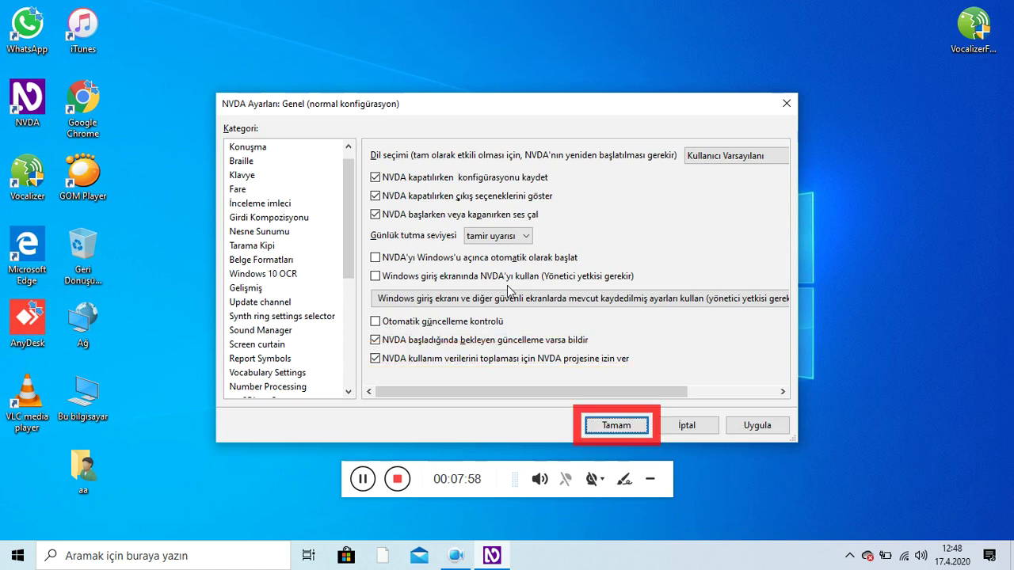
pyautogui.press('Tab')
pyautogui.press('Tab')
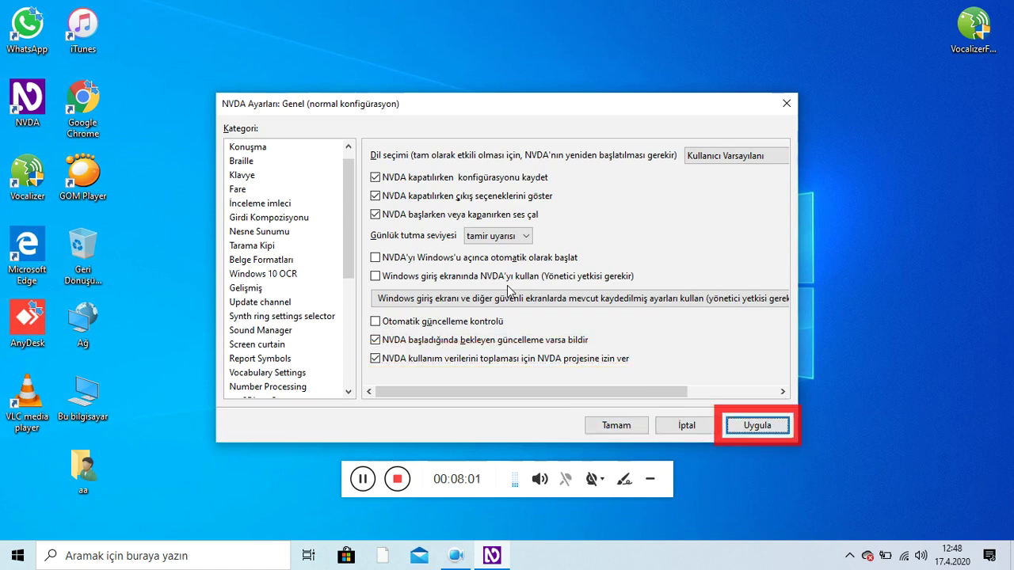
# Switch to the Konuşma (speech) category and examine its synthesizer, voice, rate, pitch and volume settings
pyautogui.press('Tab')
pyautogui.press('Down')
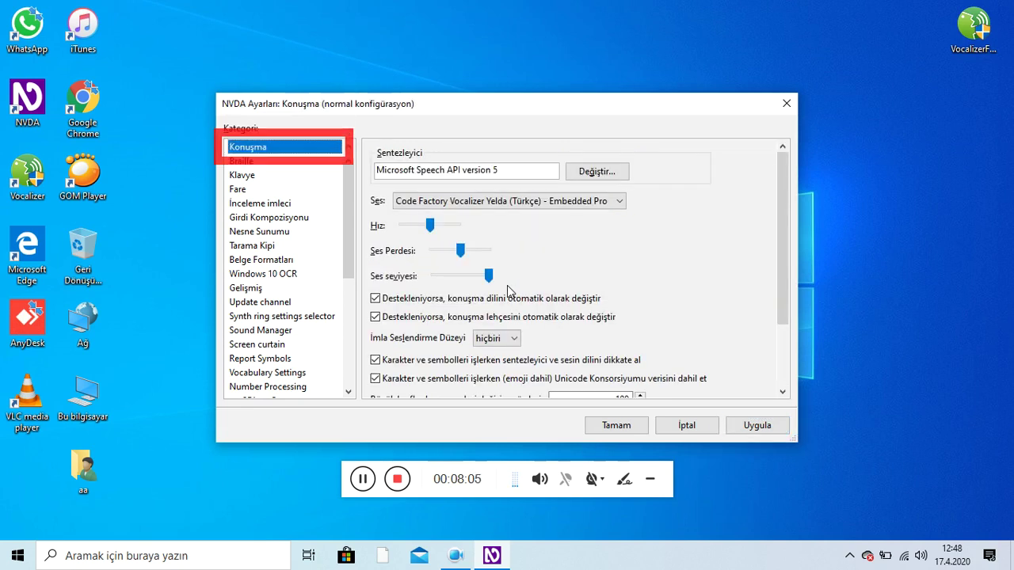
pyautogui.press('Tab')
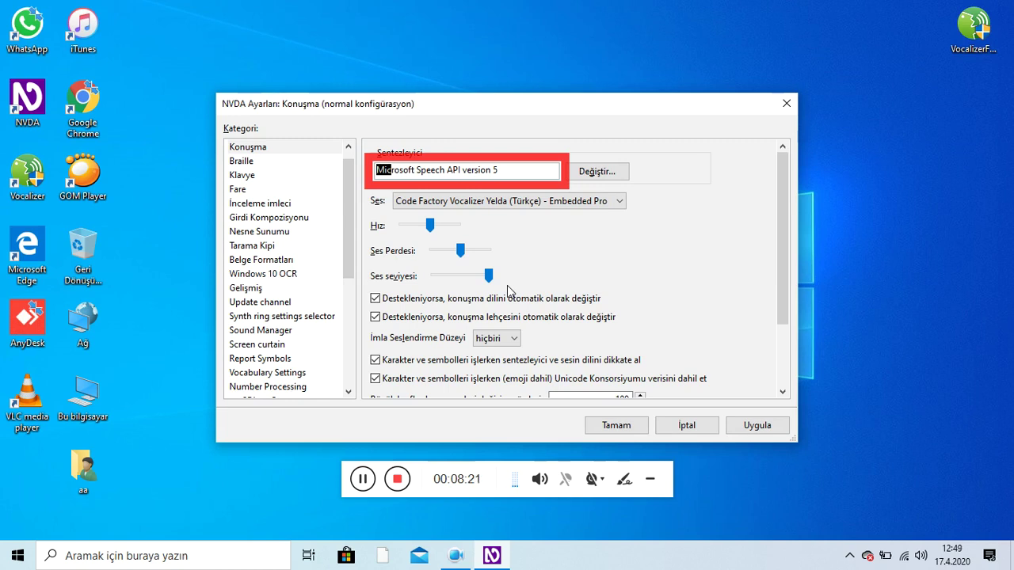
pyautogui.press('Tab')
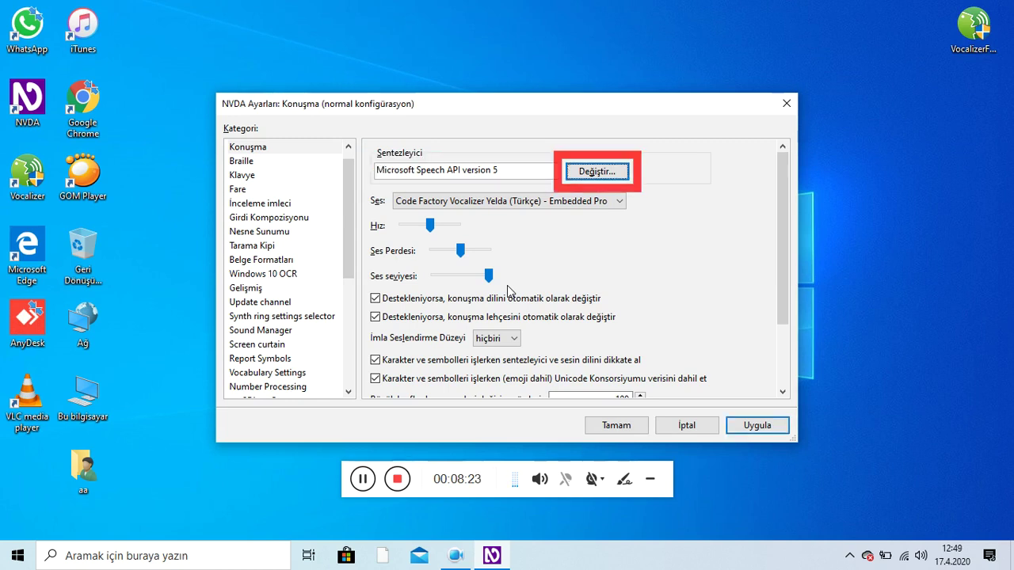
pyautogui.press('Tab')
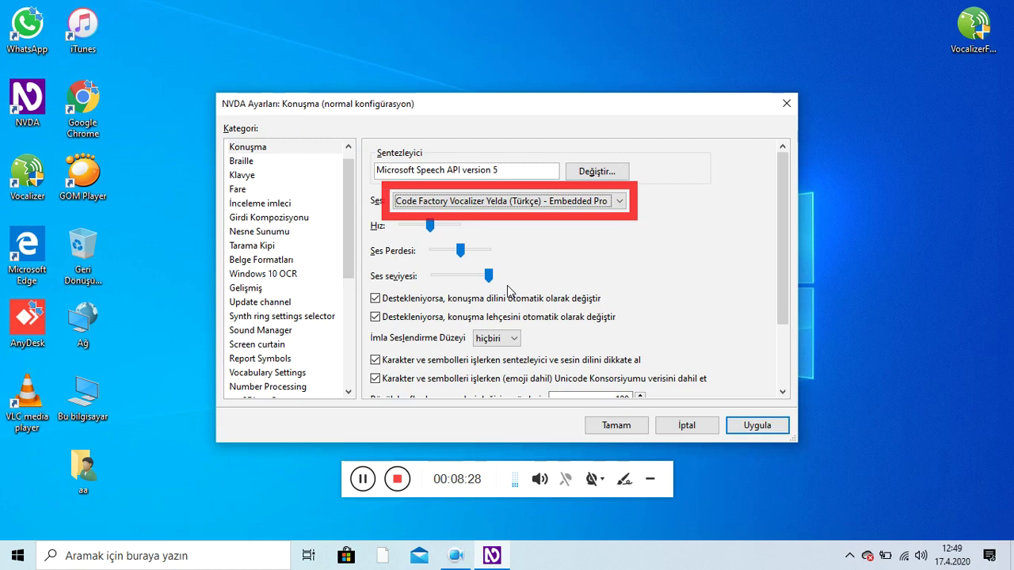
pyautogui.press('Tab')
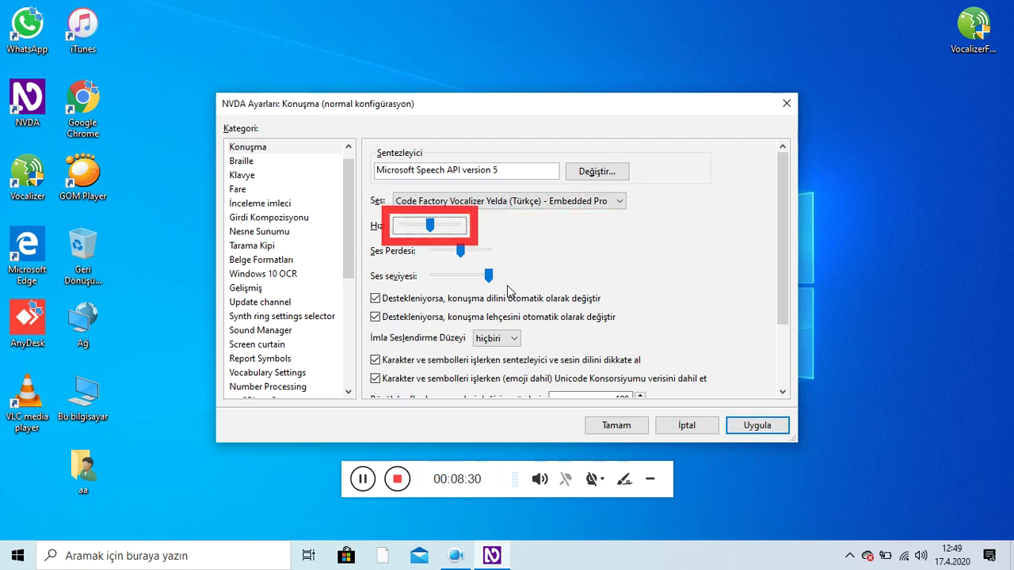
pyautogui.press('Tab')
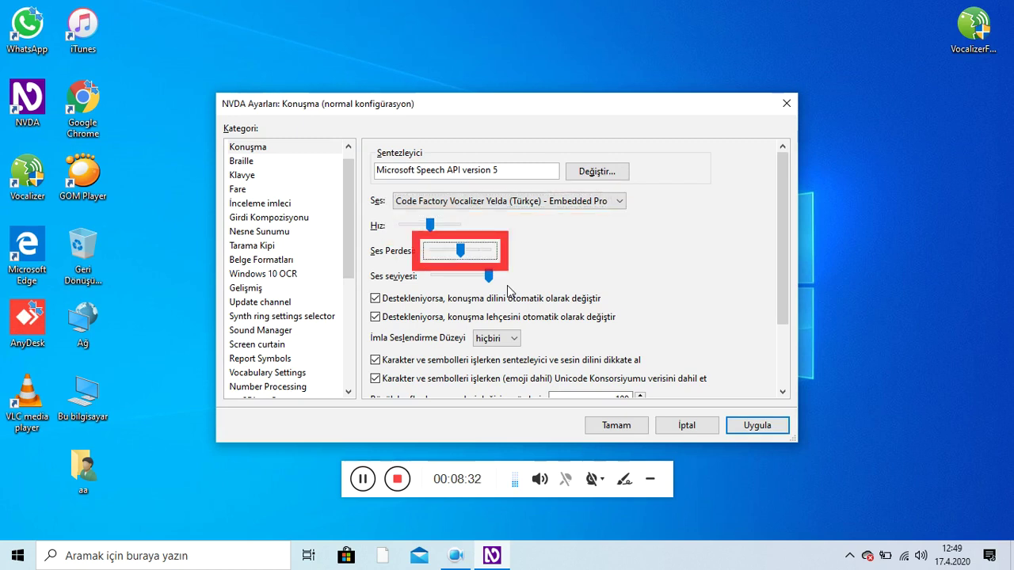
pyautogui.press('Tab')
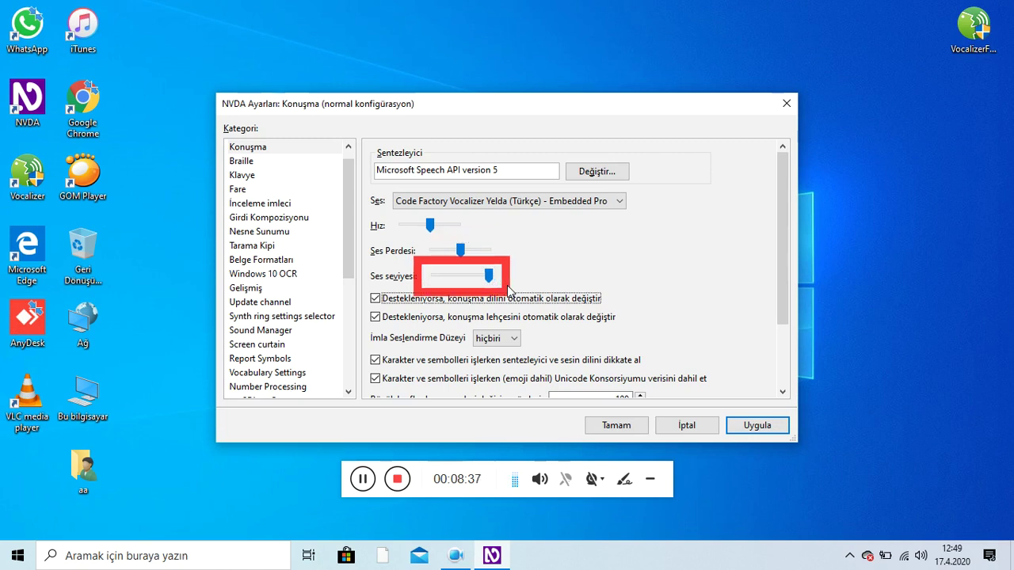
# Examine the remaining speech options: automatic language and dialect switching, punctuation level, character processing, capital letter handling and spelling
pyautogui.press('Tab')
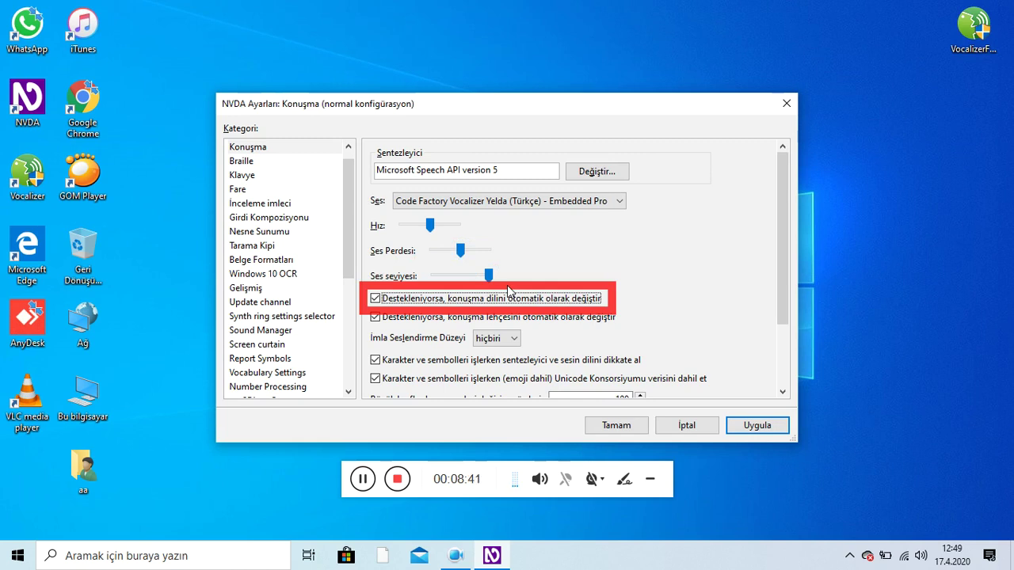
pyautogui.press('Tab')
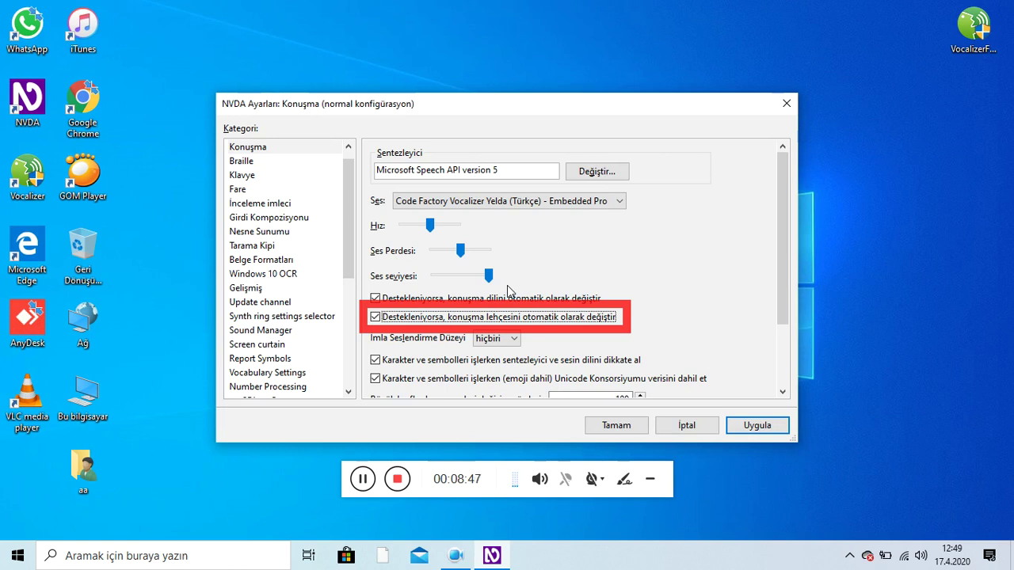
pyautogui.press('Tab')
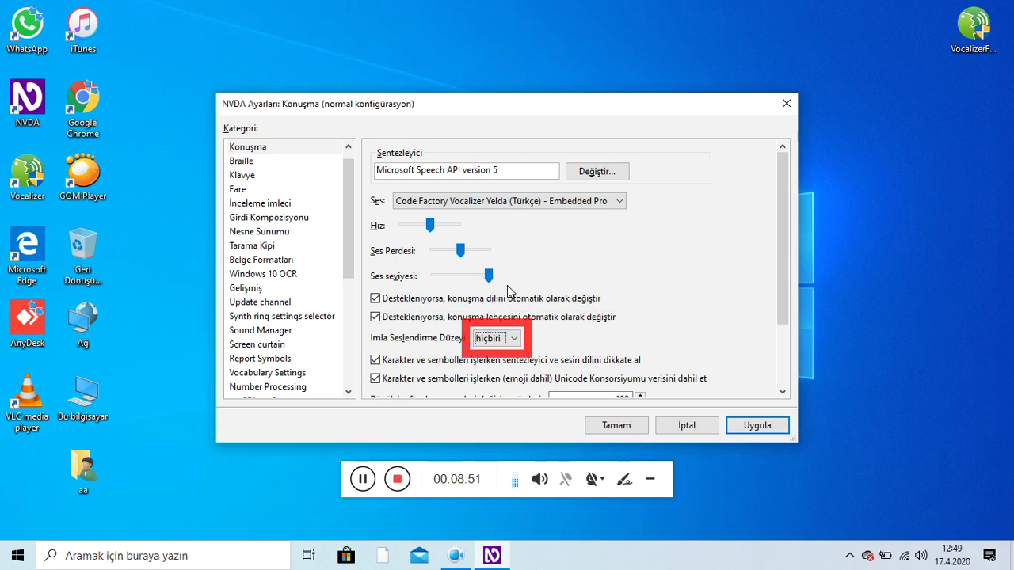
pyautogui.press('Tab')
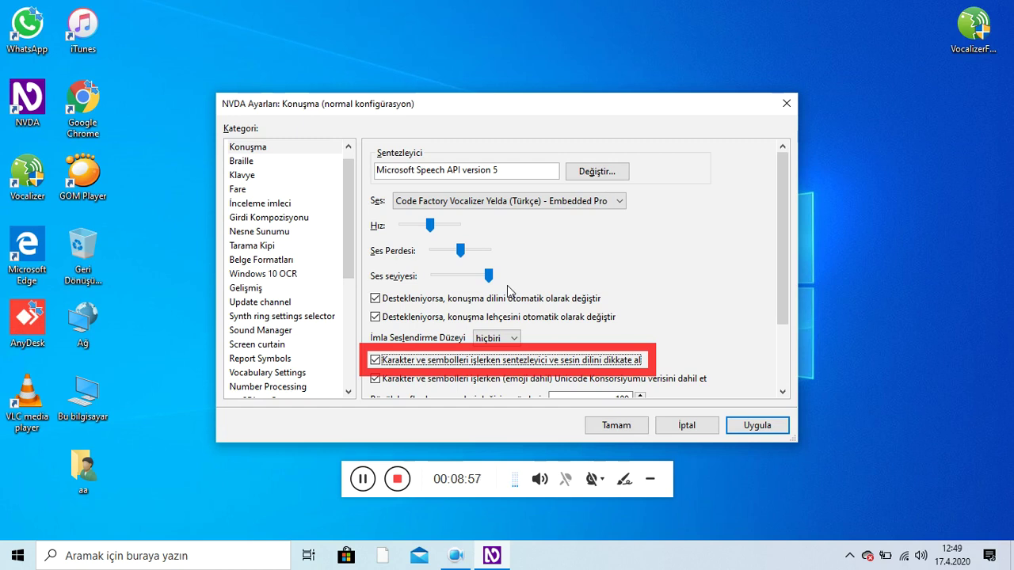
pyautogui.press('Tab')
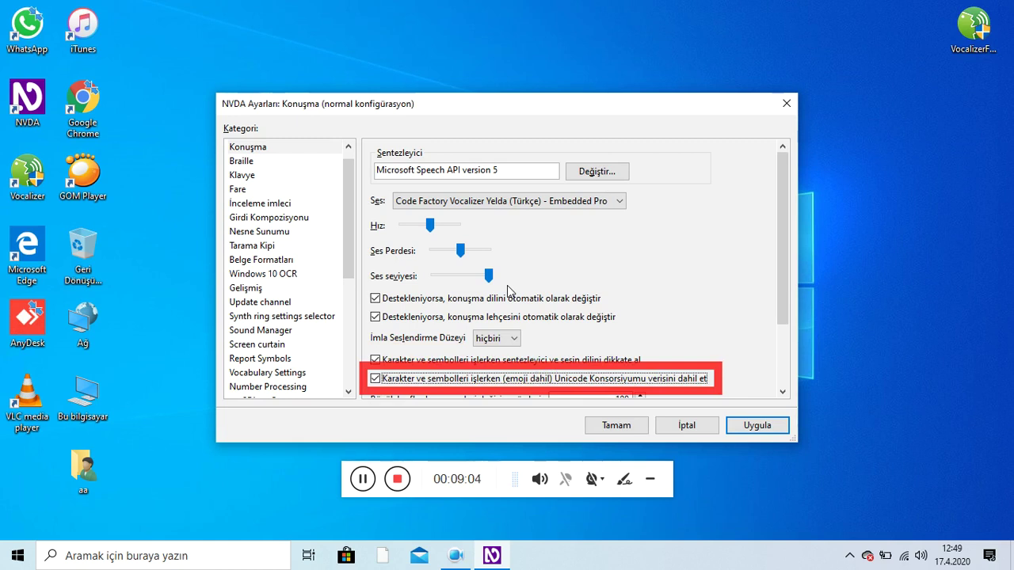
pyautogui.press('Tab')
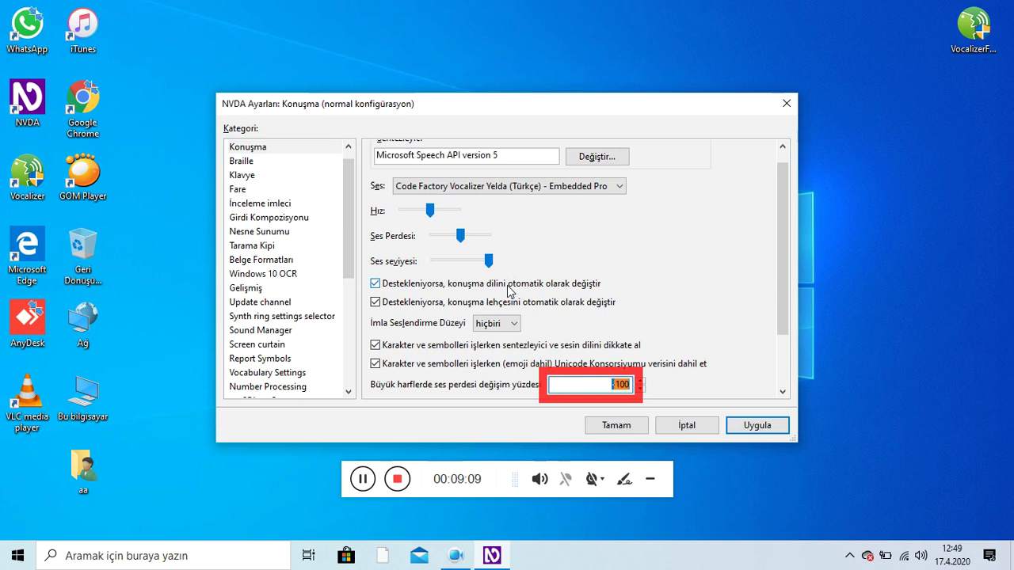
pyautogui.press('Tab')
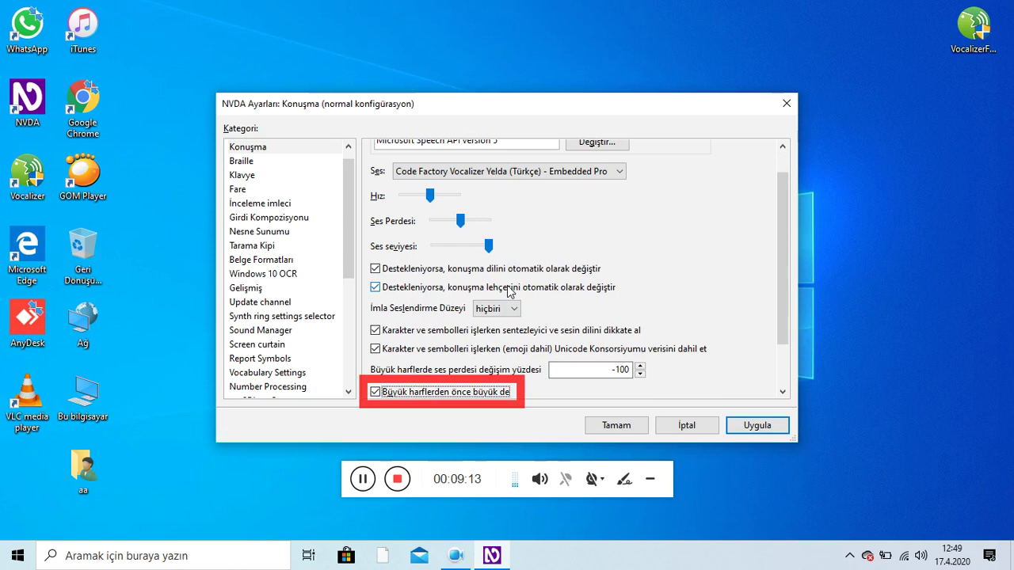
pyautogui.press('Tab')
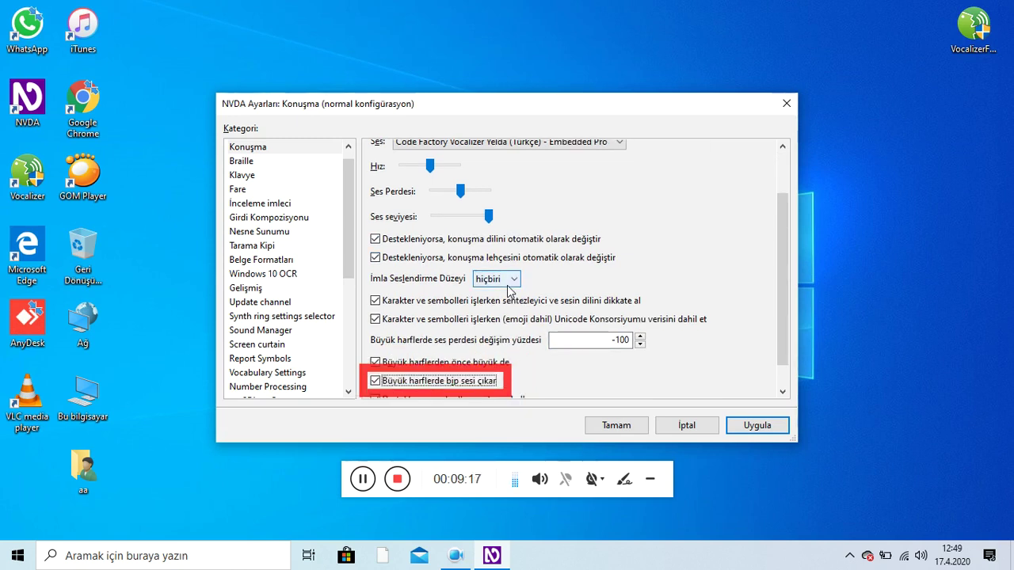
pyautogui.press('Tab')
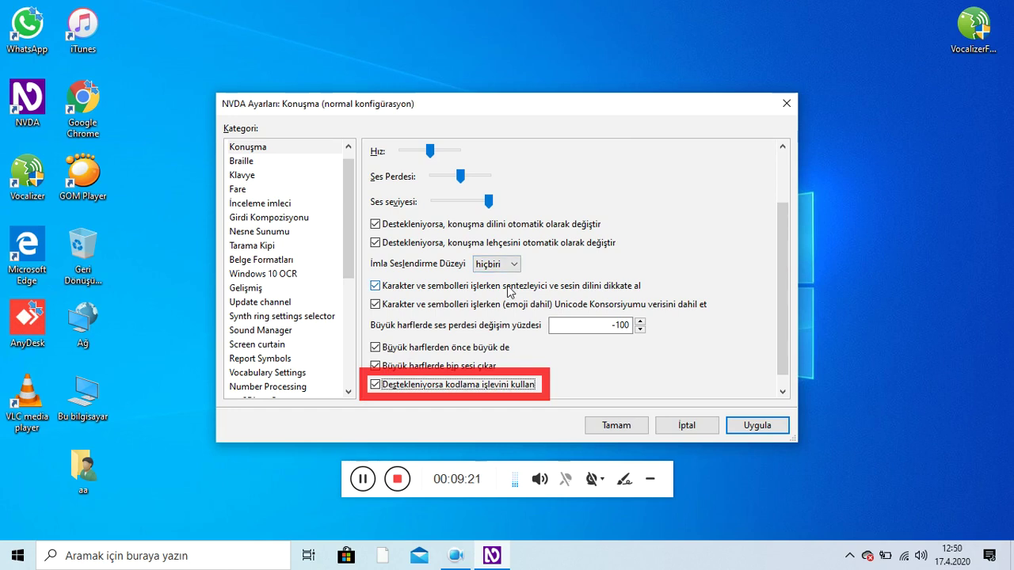
pyautogui.press('Tab')
pyautogui.press('Tab')
pyautogui.press('Tab')
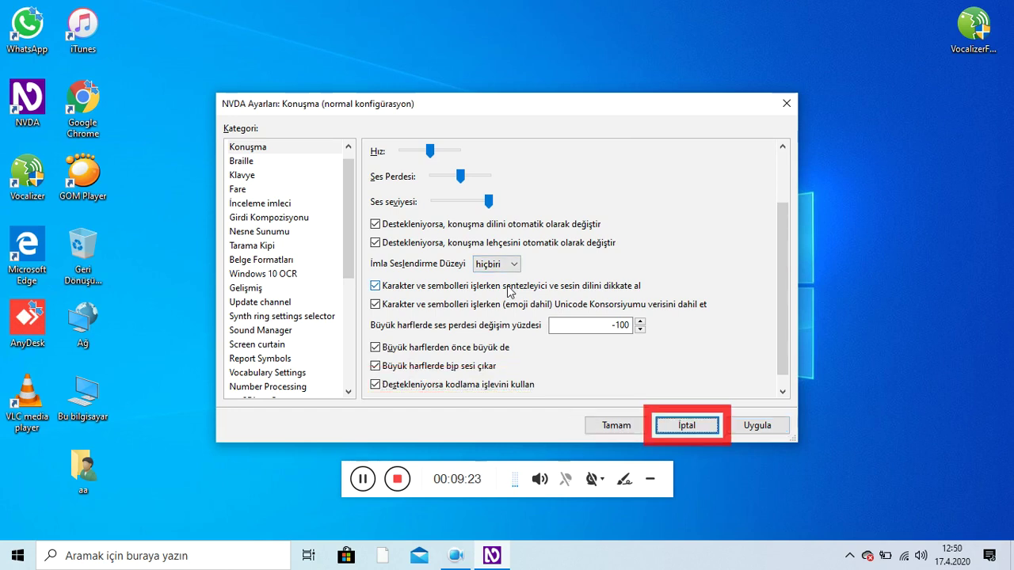
# Return to the voice setting and accept the speech settings with the Code Factory Vocalizer Yelda (Türkçe) voice
pyautogui.press('Tab')
pyautogui.press('Tab')
pyautogui.press('Tab')
pyautogui.press('Tab')
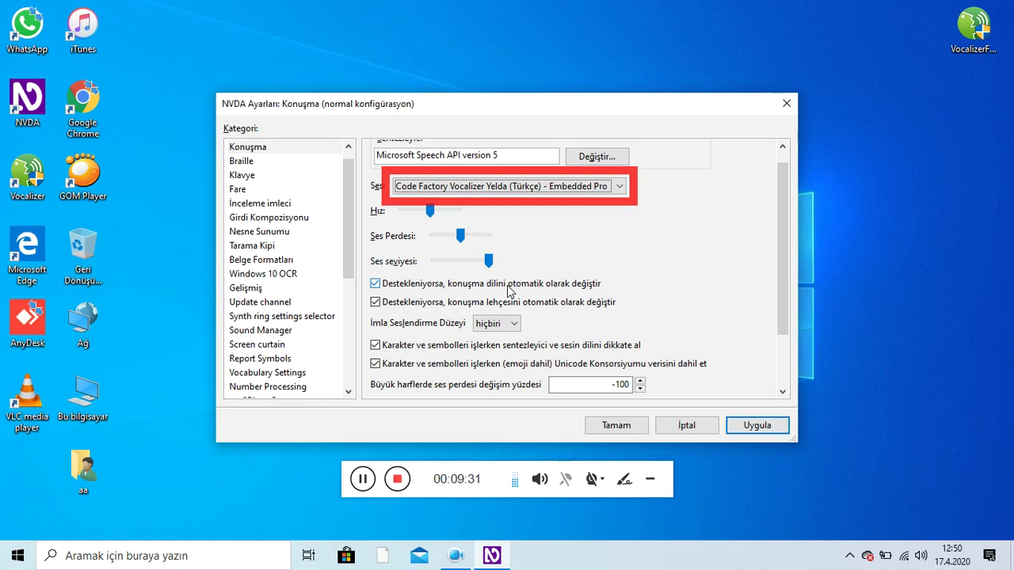
pyautogui.press('Return')
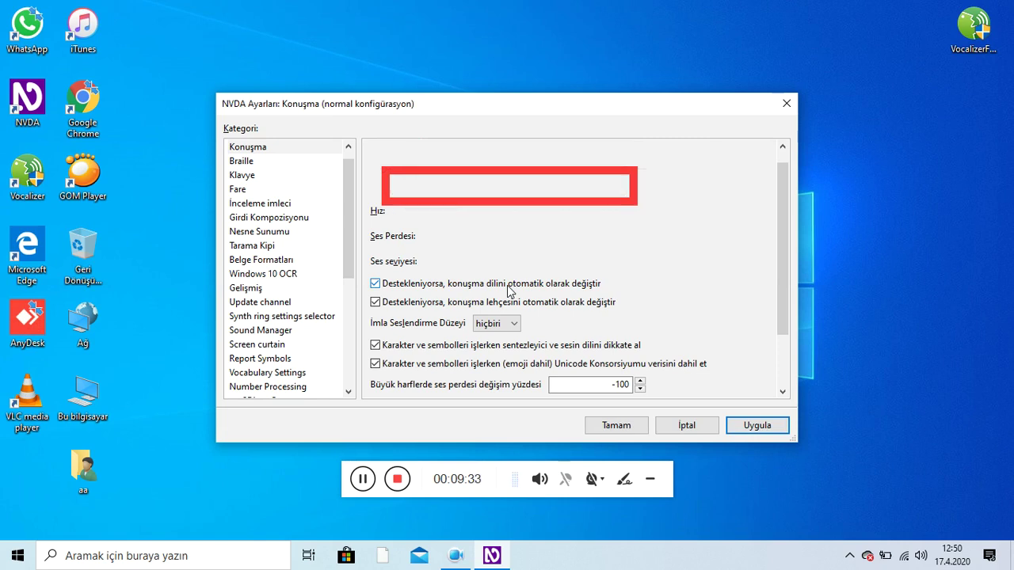
# Open the NVDA settings and examine the general options for language, saving configuration on exit, exit options, start and exit sounds, and log level
pyautogui.press('Insert+n')
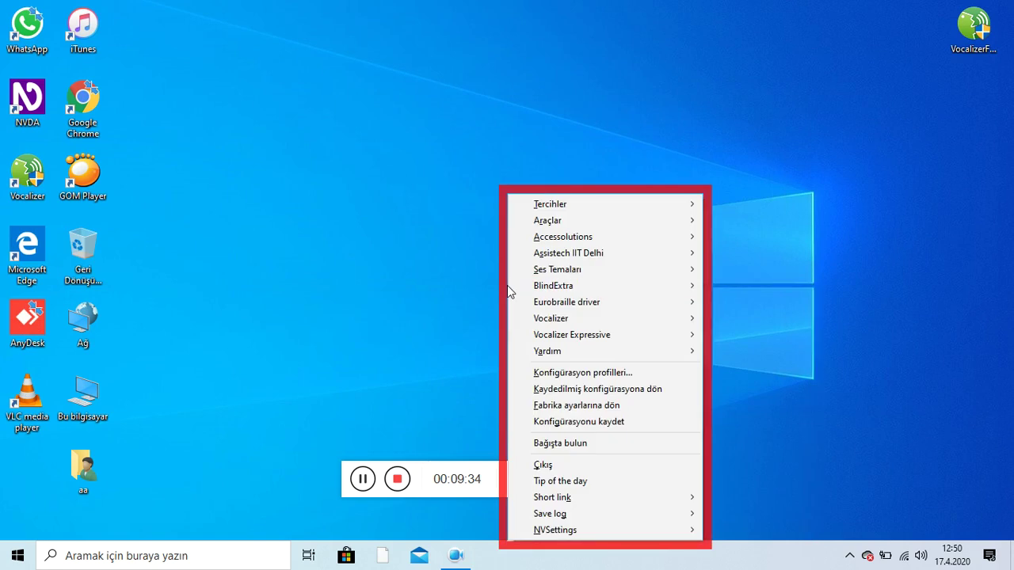
pyautogui.press('Down')
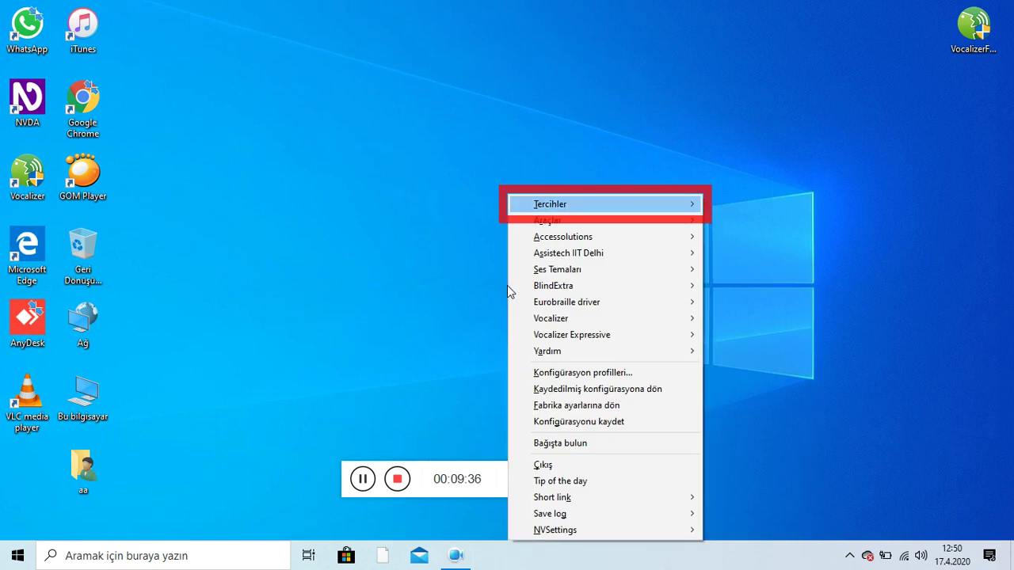
pyautogui.press('Right')
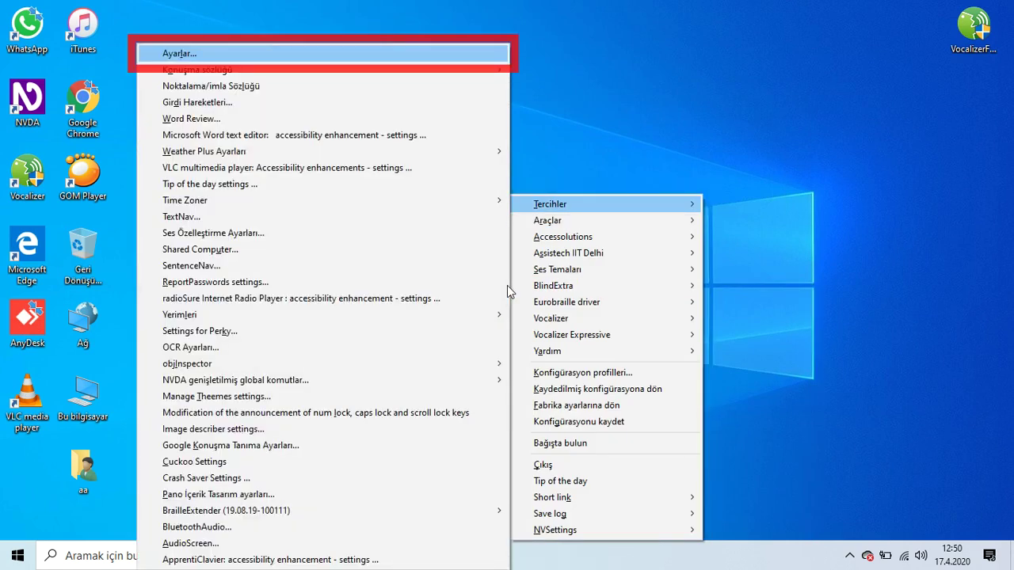
pyautogui.press('Return')
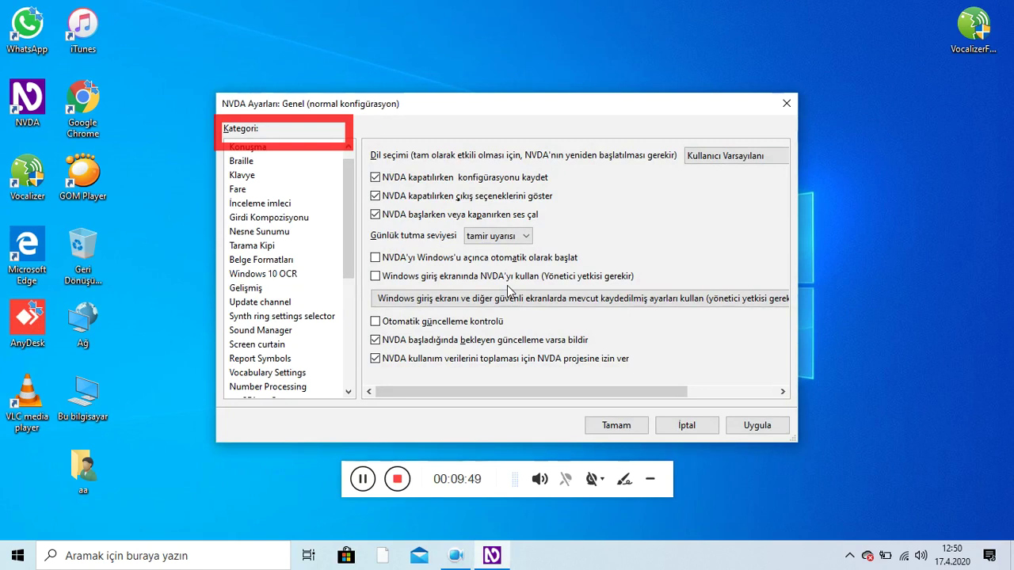
pyautogui.press('Tab')
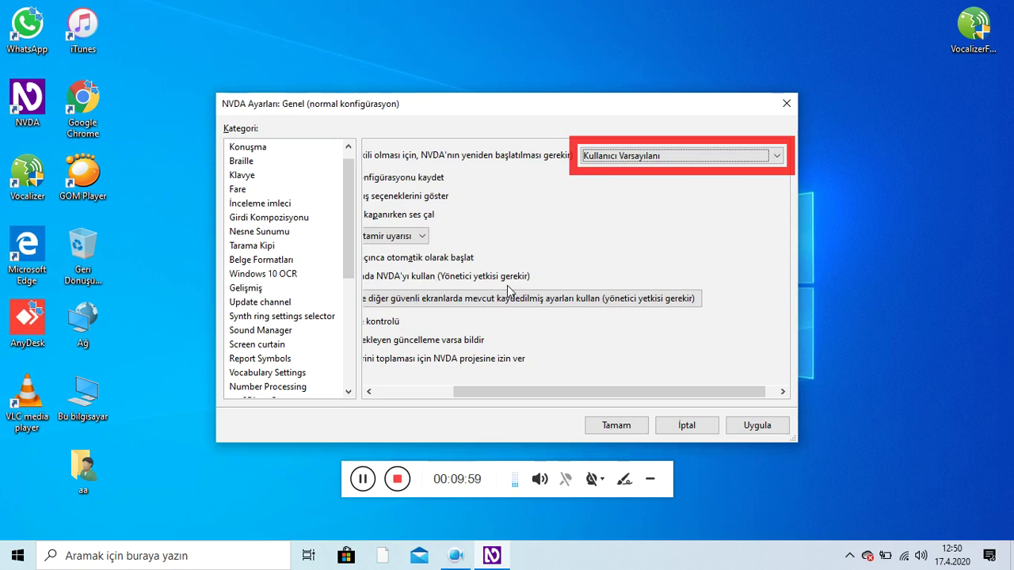
pyautogui.press('Tab')
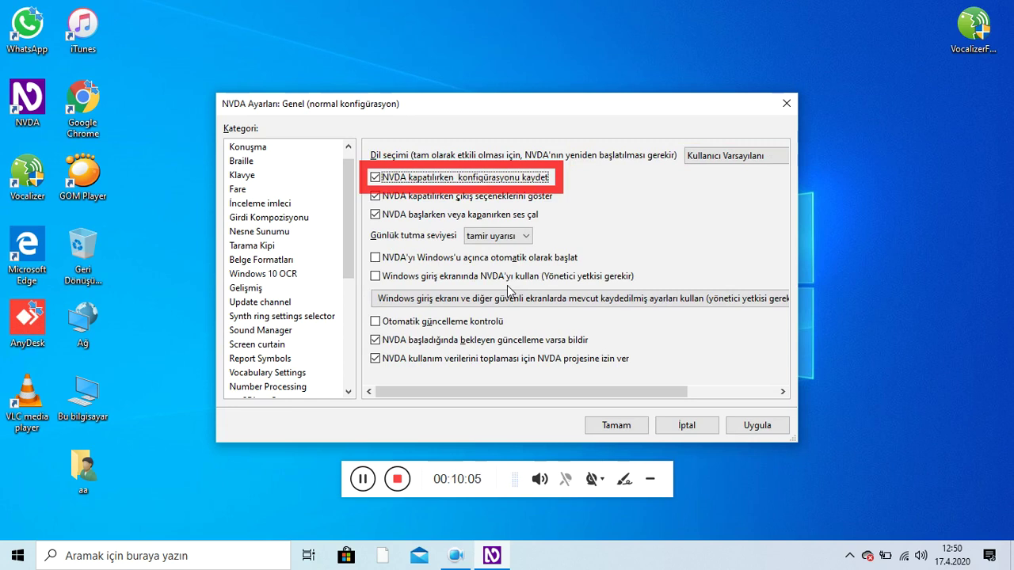
pyautogui.press('Tab')
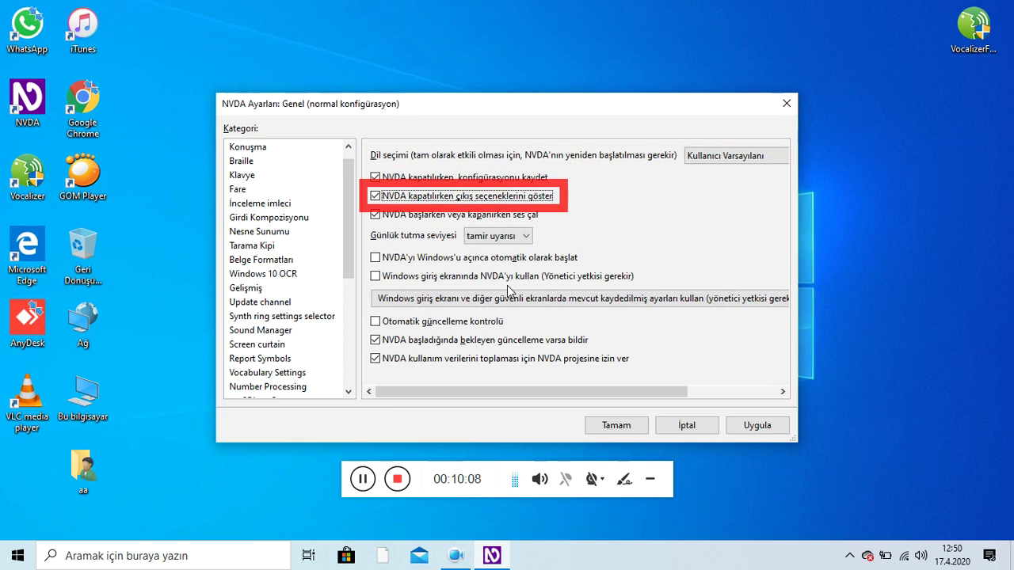
pyautogui.press('Tab')
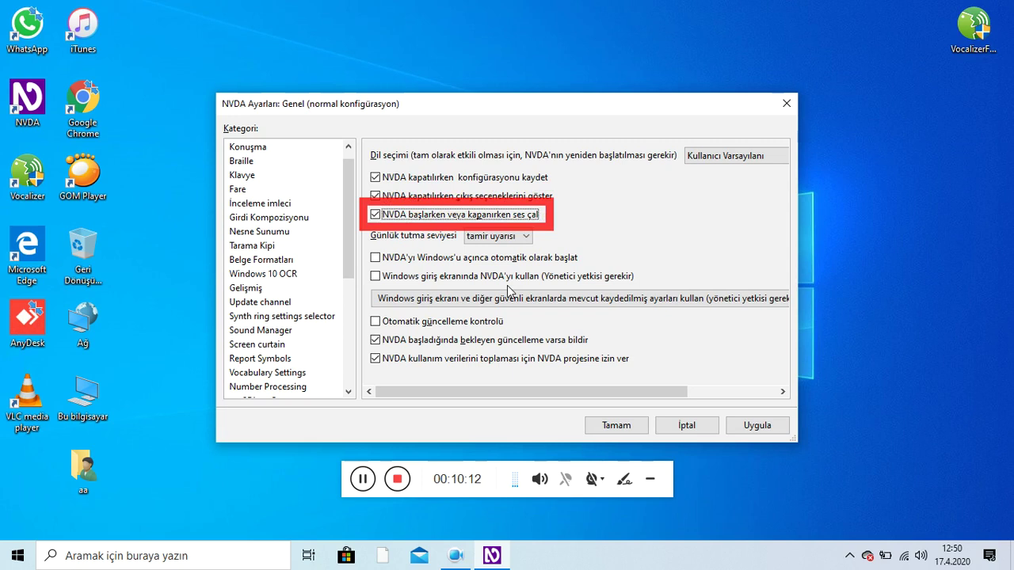
pyautogui.press('Tab')
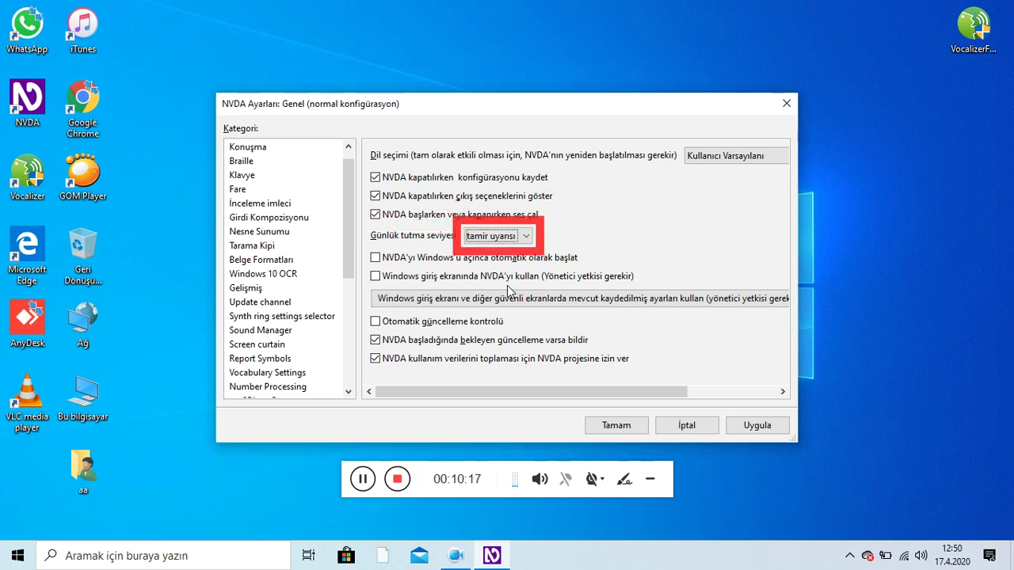
# Examine the remaining general options: automatic start, use on the Windows sign-in screen, saved settings on secure screens, update checks and usage data
pyautogui.press('Tab')
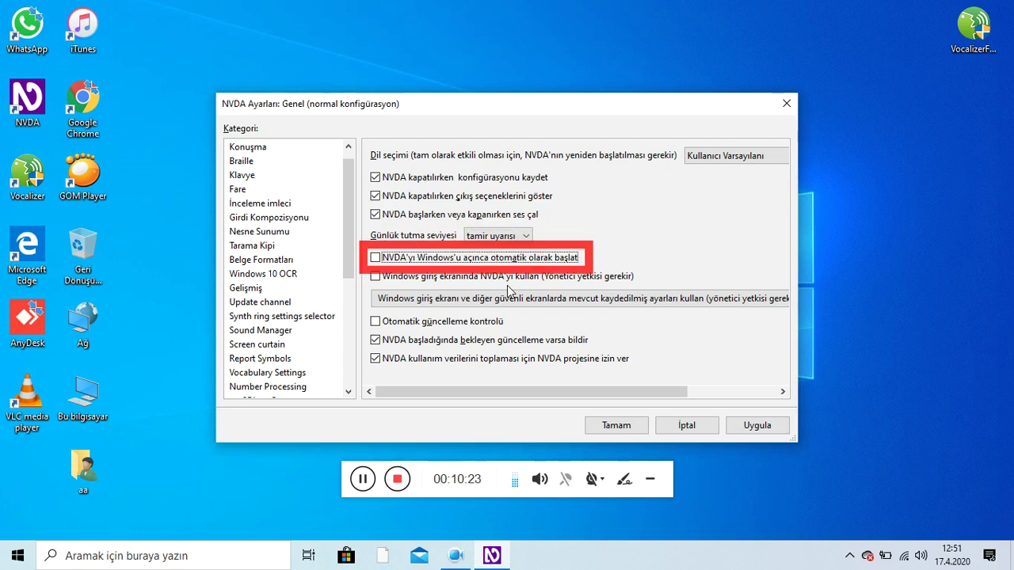
pyautogui.press('Tab')
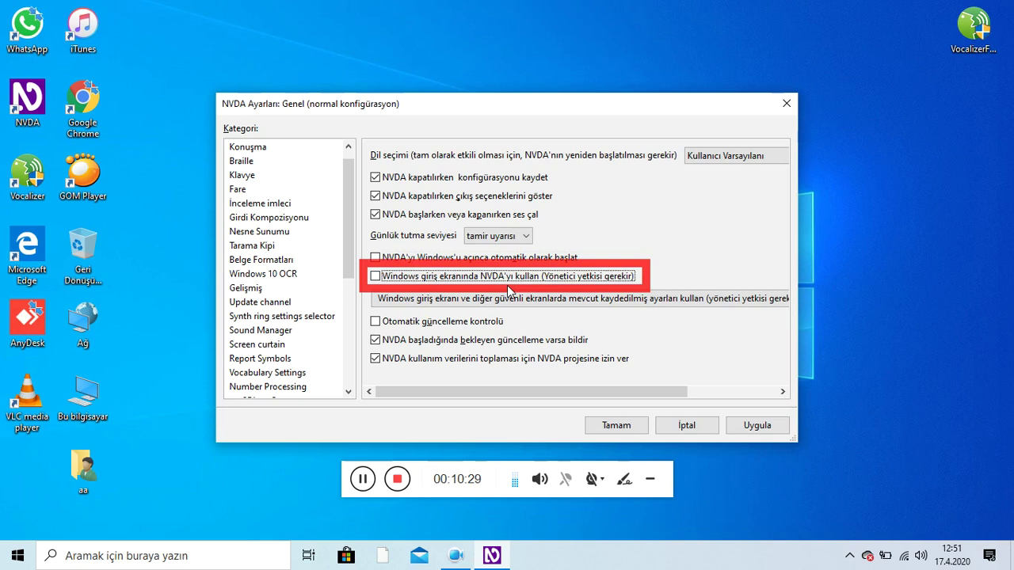
pyautogui.press('Tab')
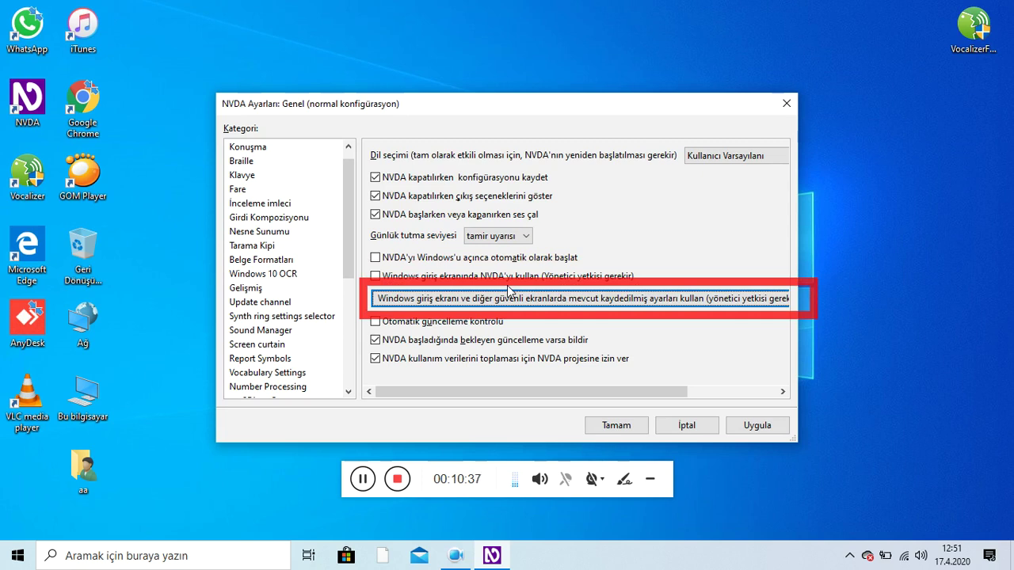
pyautogui.press('Tab')
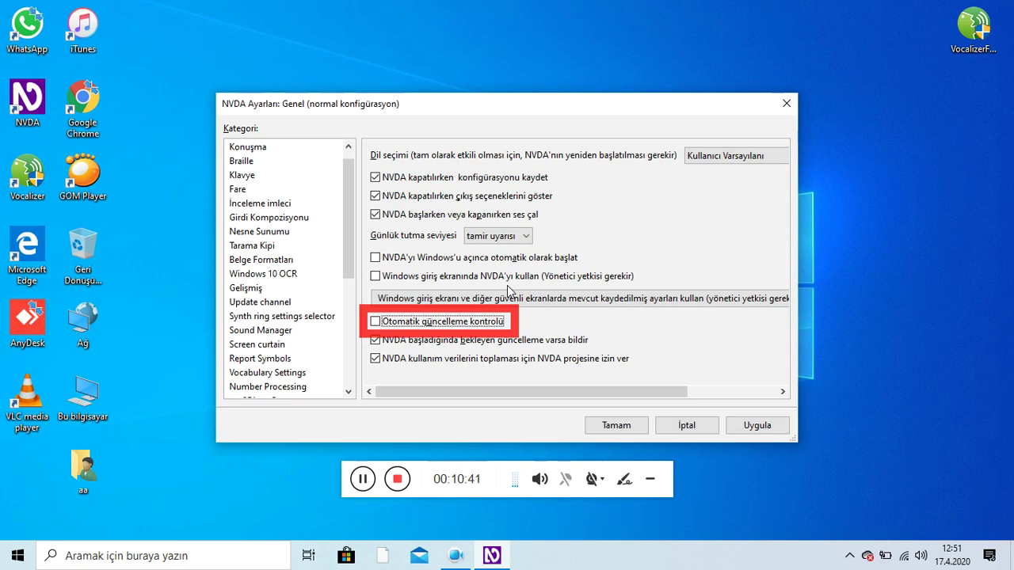
pyautogui.press('Tab')
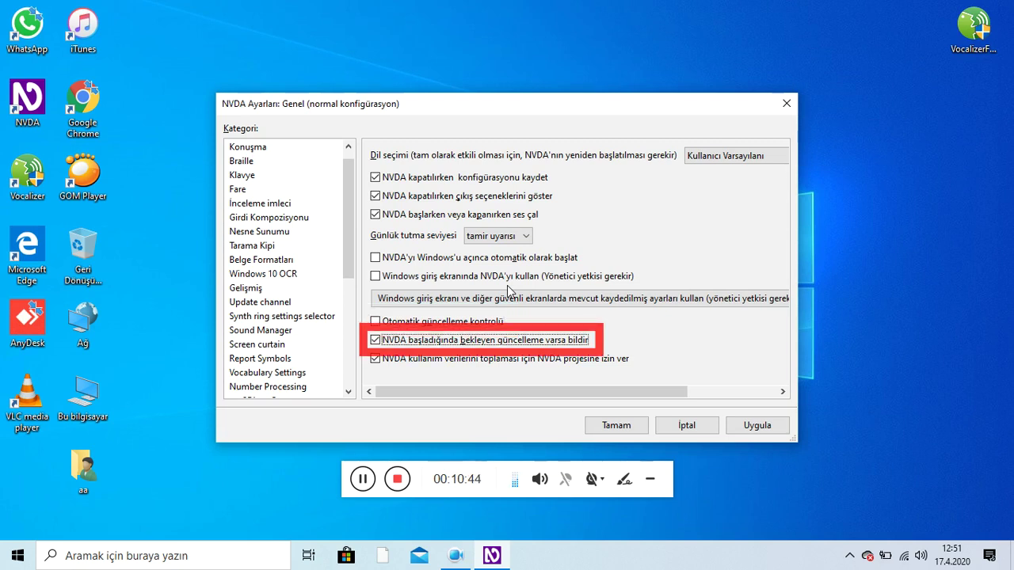
pyautogui.press('Tab')
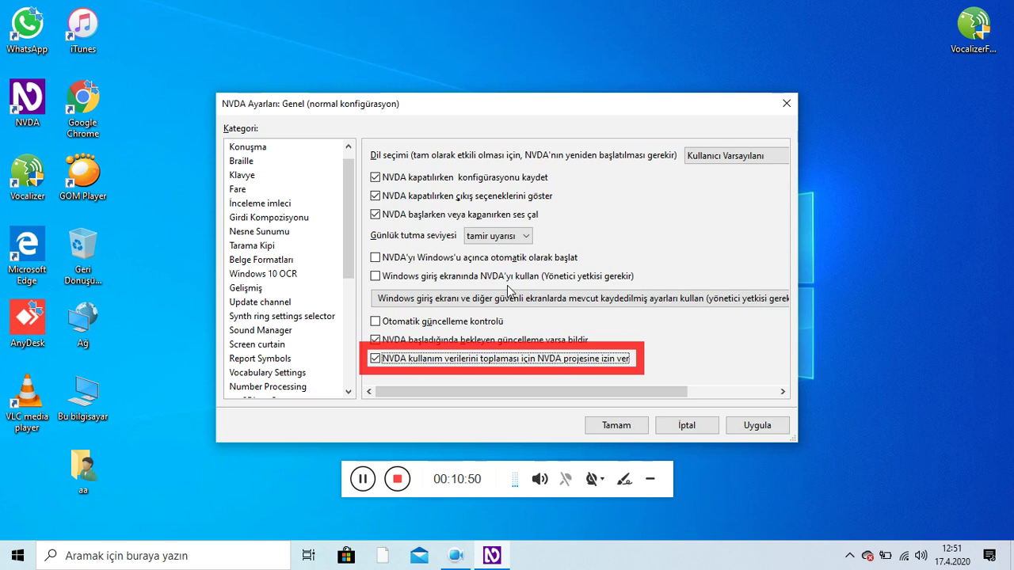
pyautogui.press('Tab')
pyautogui.press('Tab')
pyautogui.press('Tab')
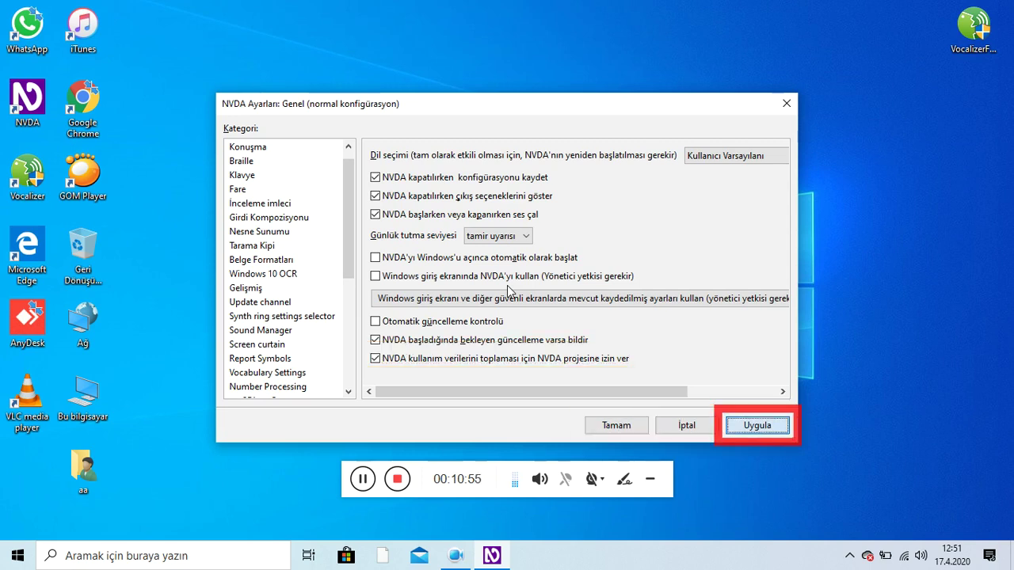
# Switch to the Konuşma category and go through its synthesizer, voice, rate, pitch and volume settings
pyautogui.press('Tab')
pyautogui.press('Down')
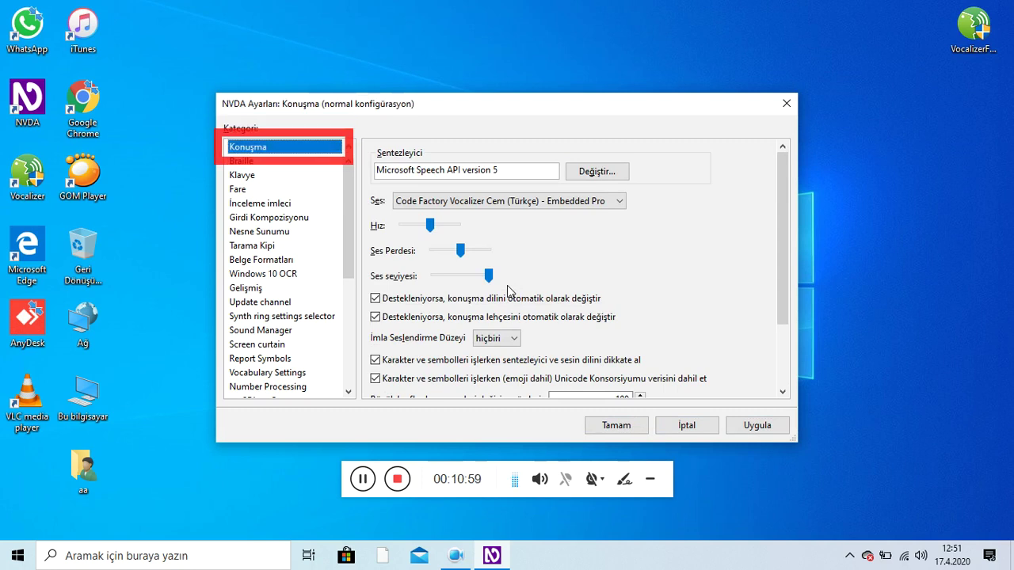
pyautogui.press('Tab')
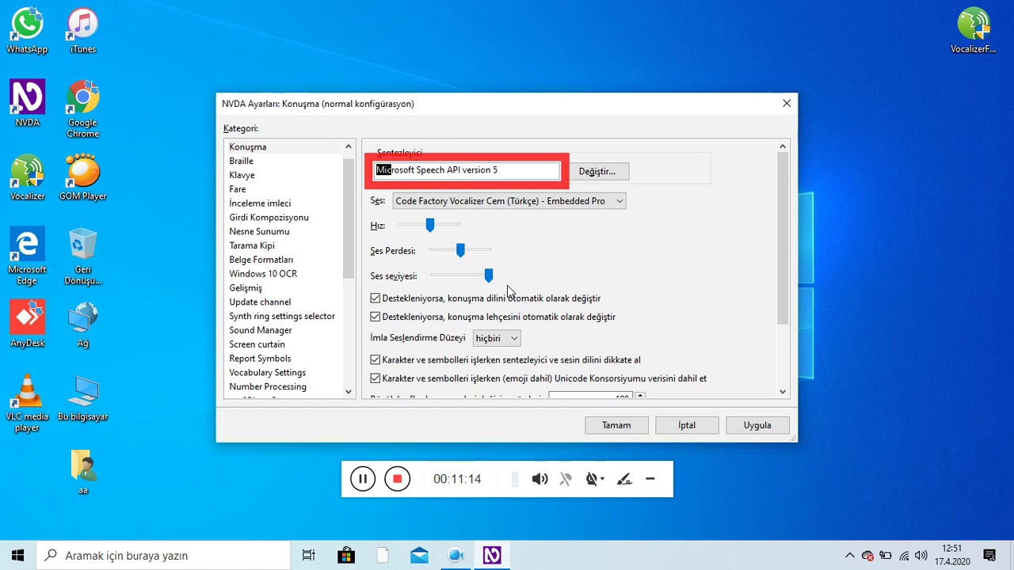
pyautogui.press('Tab')
pyautogui.press('Tab')
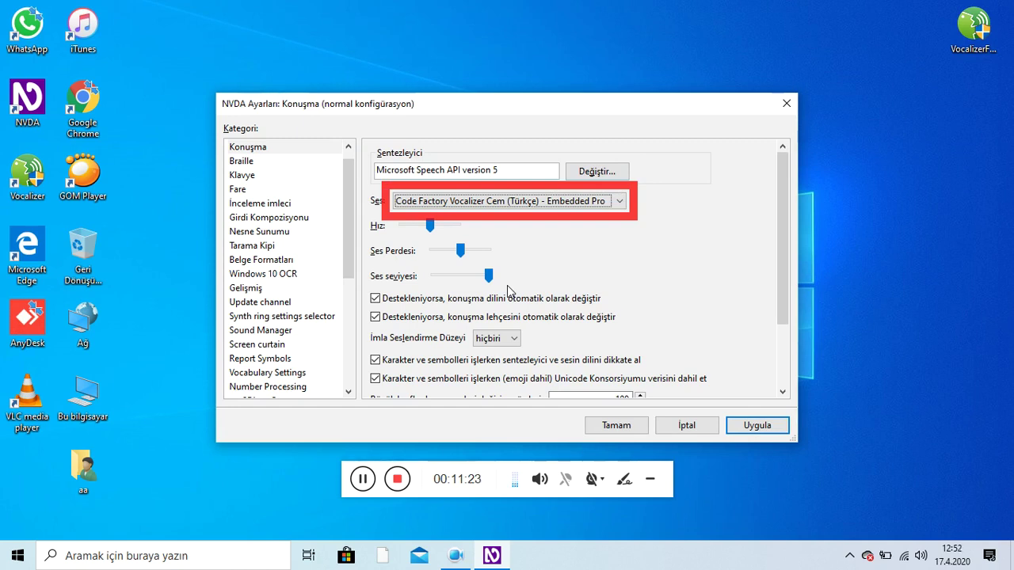
pyautogui.press('Tab')
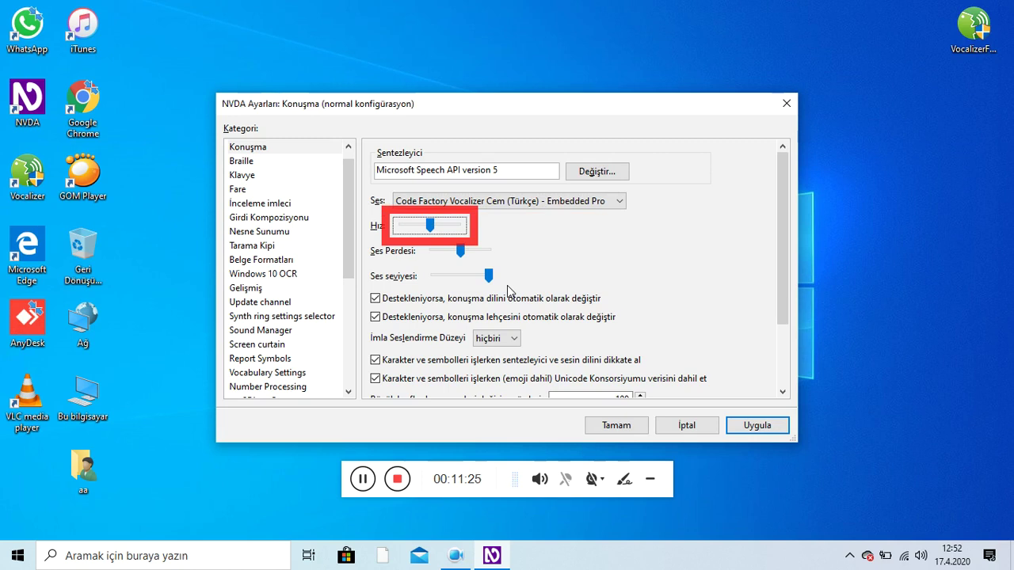
pyautogui.press('Tab')
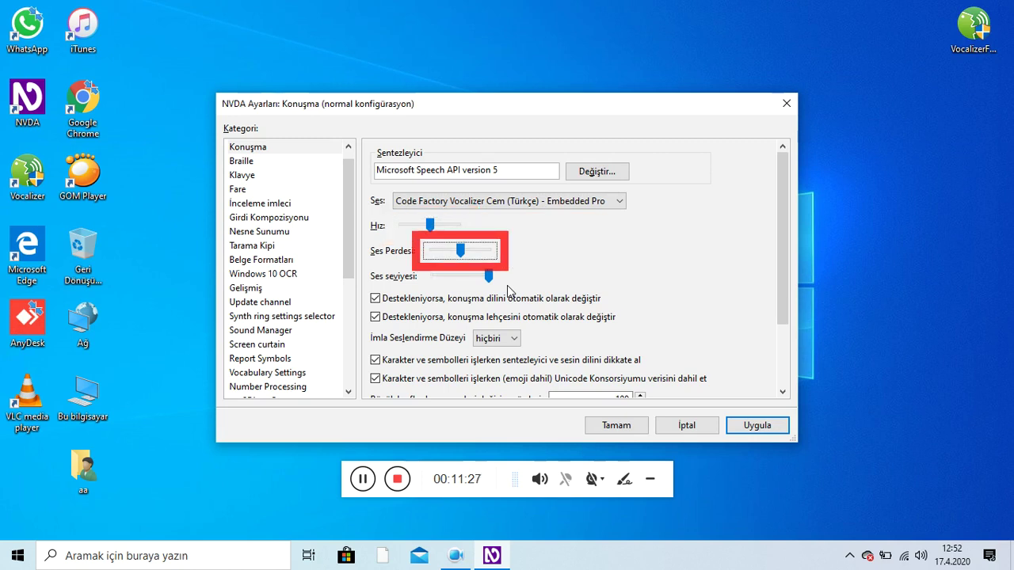
pyautogui.press('Tab')
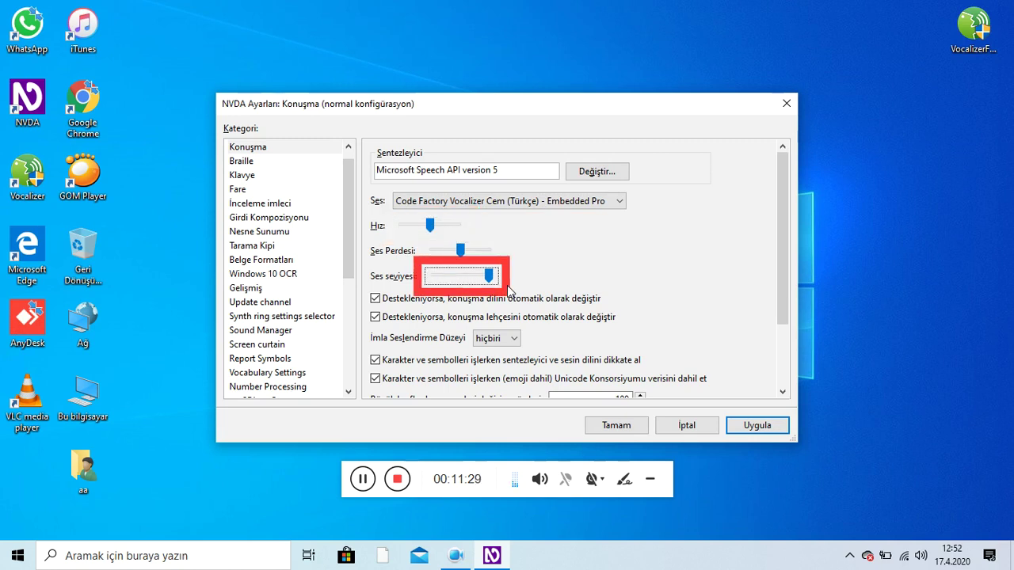
# Examine the language and dialect switching, punctuation level, symbol processing, capital letter and spelling options, and accept the speech settings
pyautogui.press('Tab')
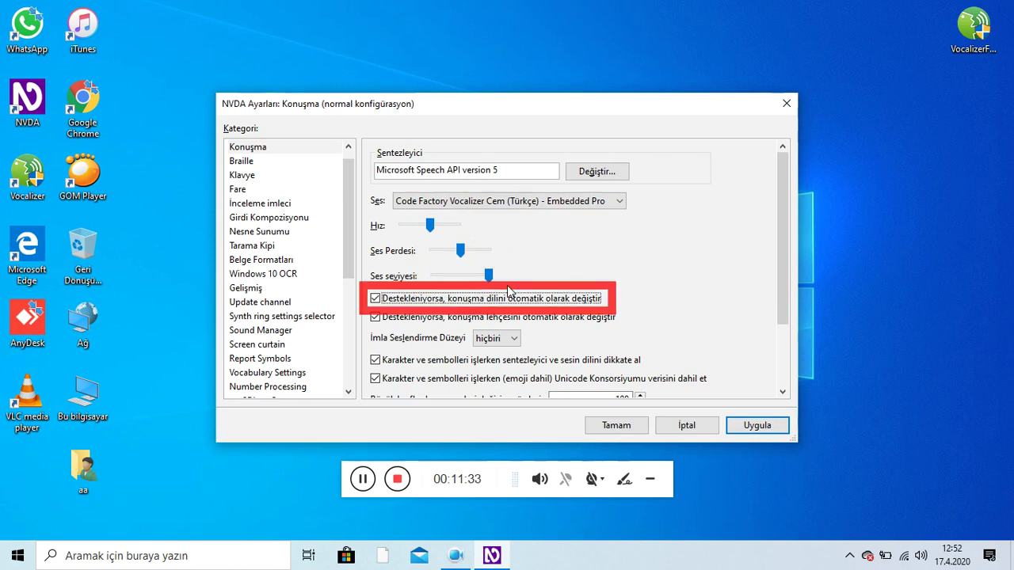
pyautogui.press('Tab')
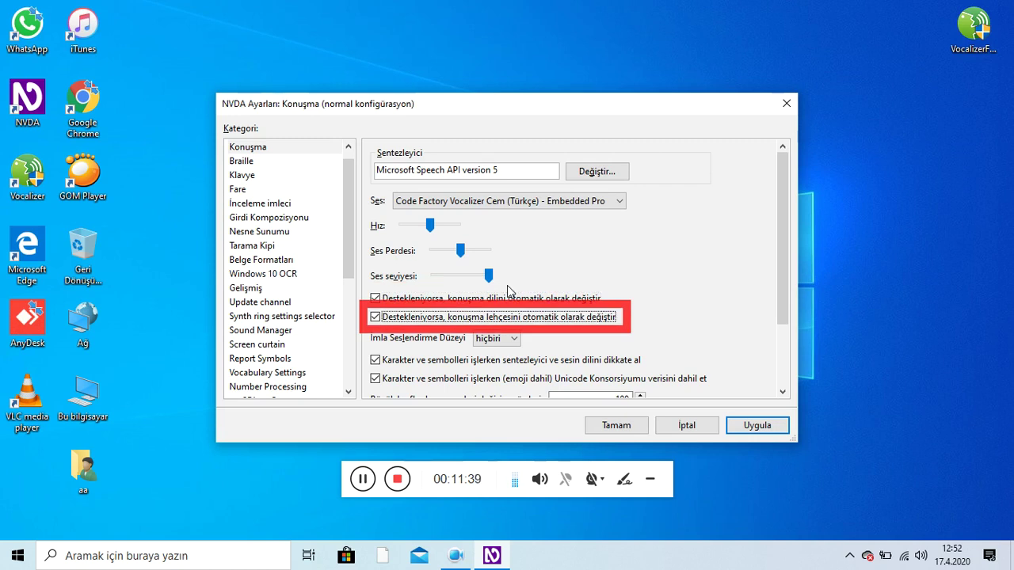
pyautogui.press('Tab')
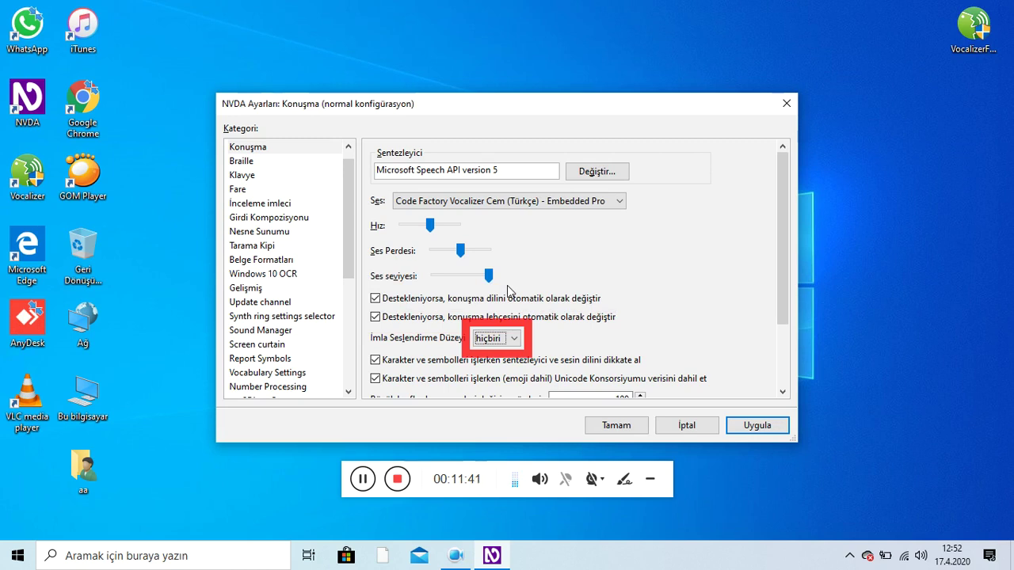
pyautogui.press('Tab')
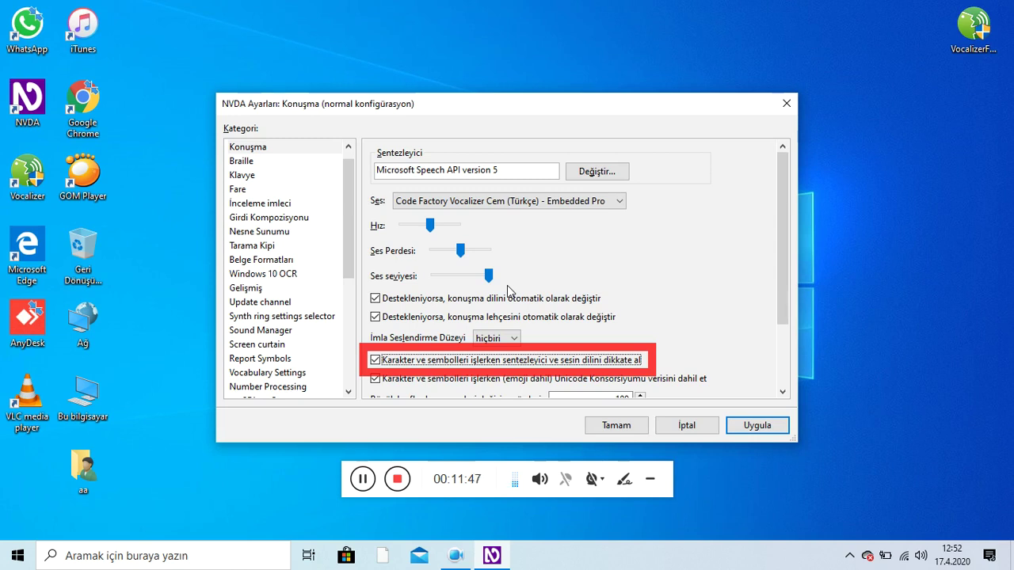
pyautogui.press('Tab')
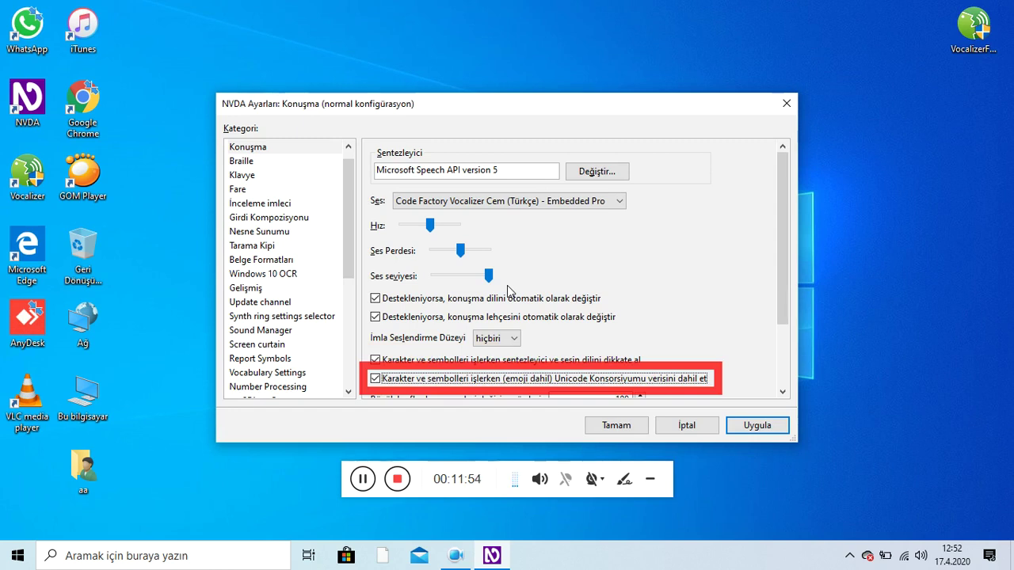
pyautogui.press('Tab')
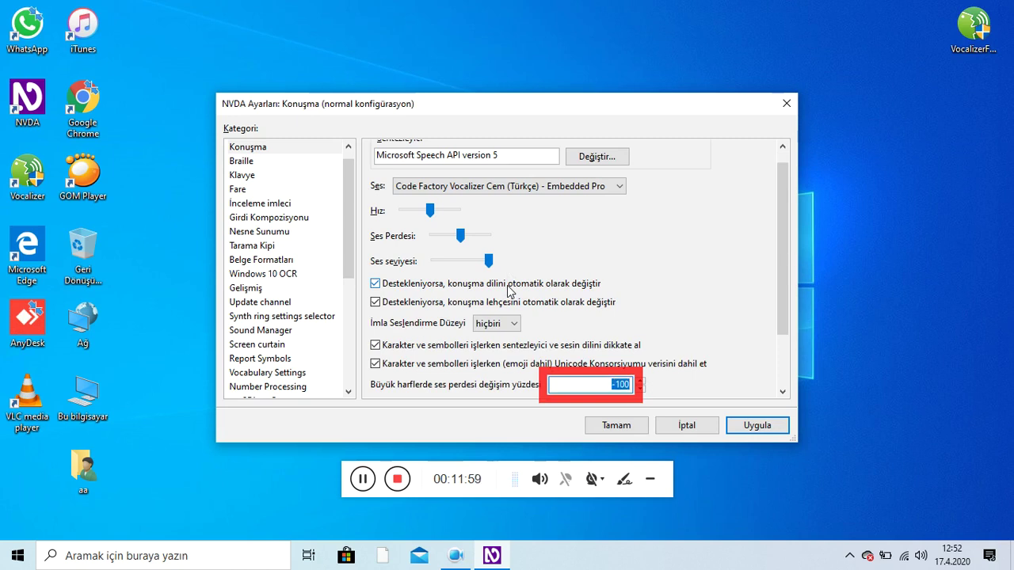
pyautogui.press('Tab')
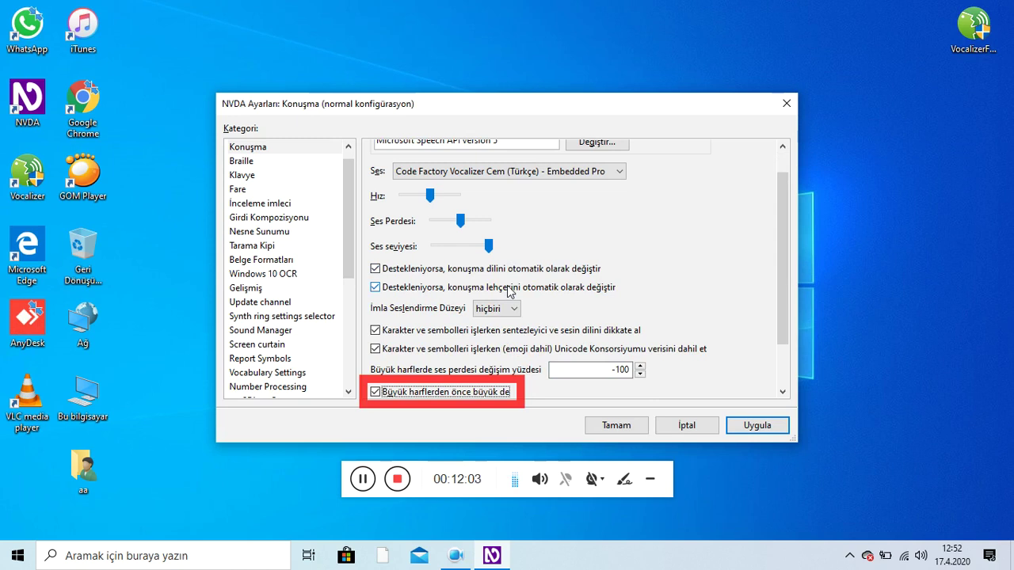
pyautogui.press('Tab')
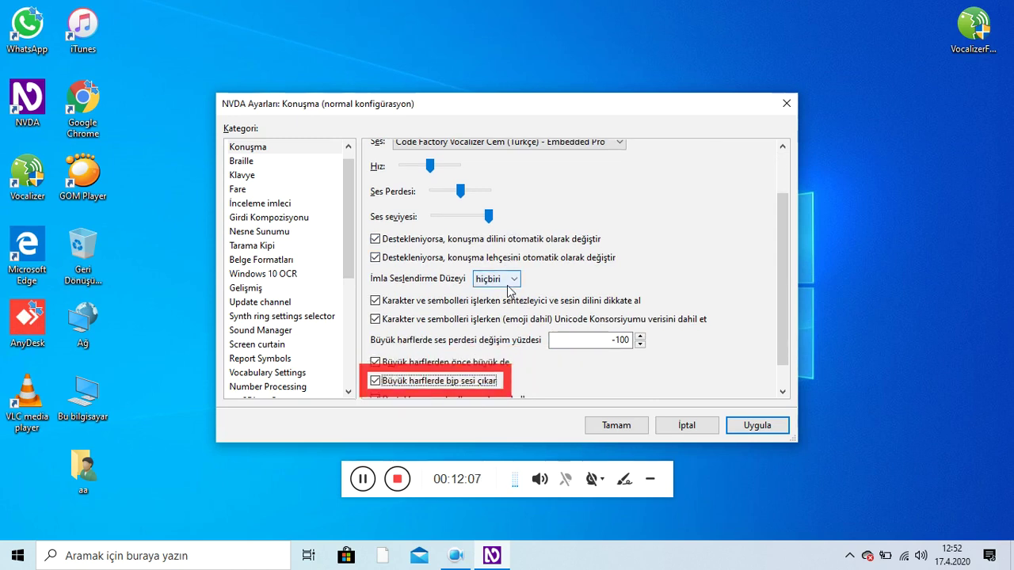
pyautogui.press('Tab')
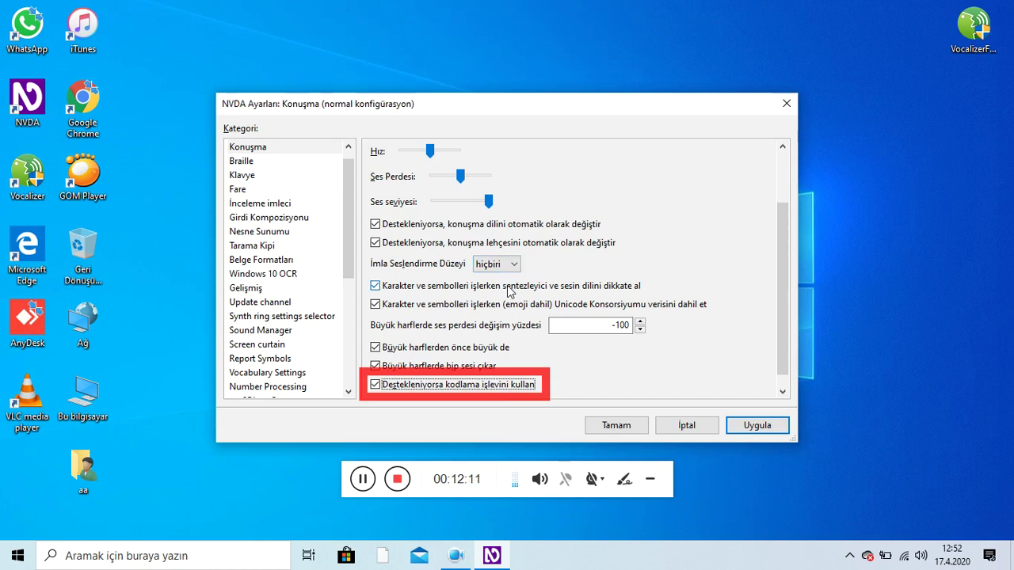
pyautogui.press('Tab')
pyautogui.press('Return')
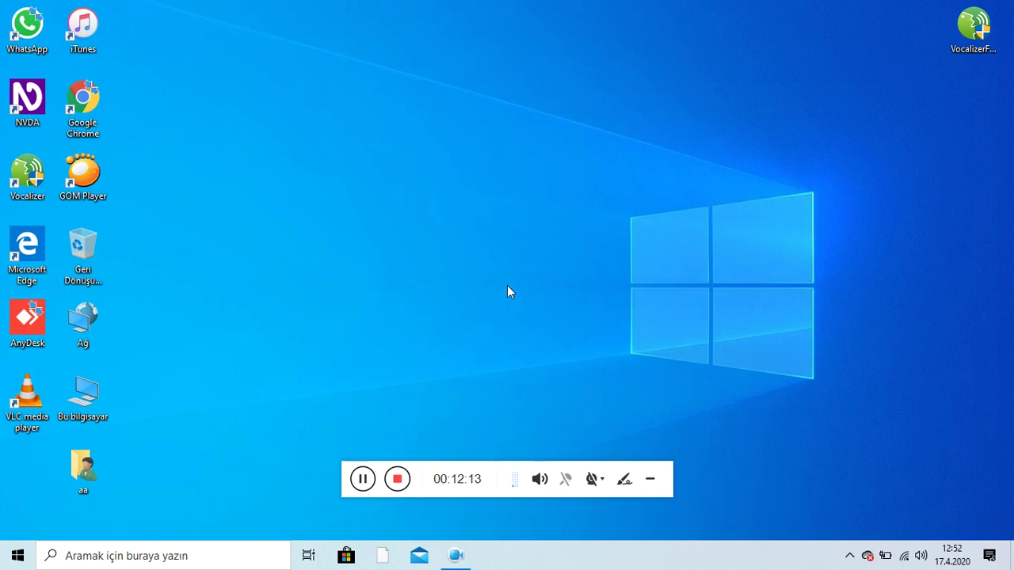
# Launch Vocalizer for Windows from the desktop, continue the evaluation, and select the Türkçe Cem voice
pyautogui.press('Up')
pyautogui.press('Down')
pyautogui.press('Return')
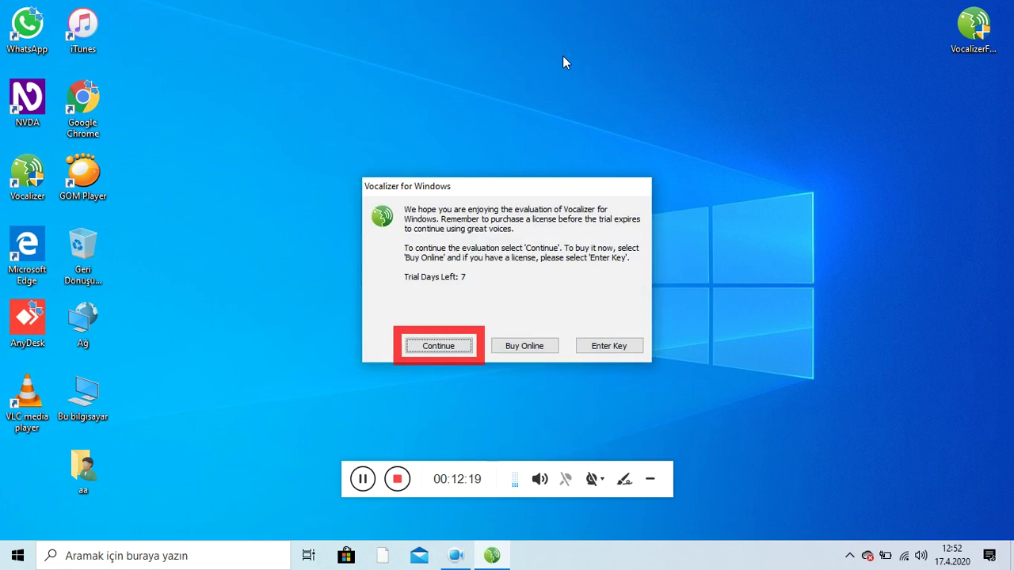
pyautogui.press('Tab')
pyautogui.hotkey('shift', 'Tab')
pyautogui.press('Return')
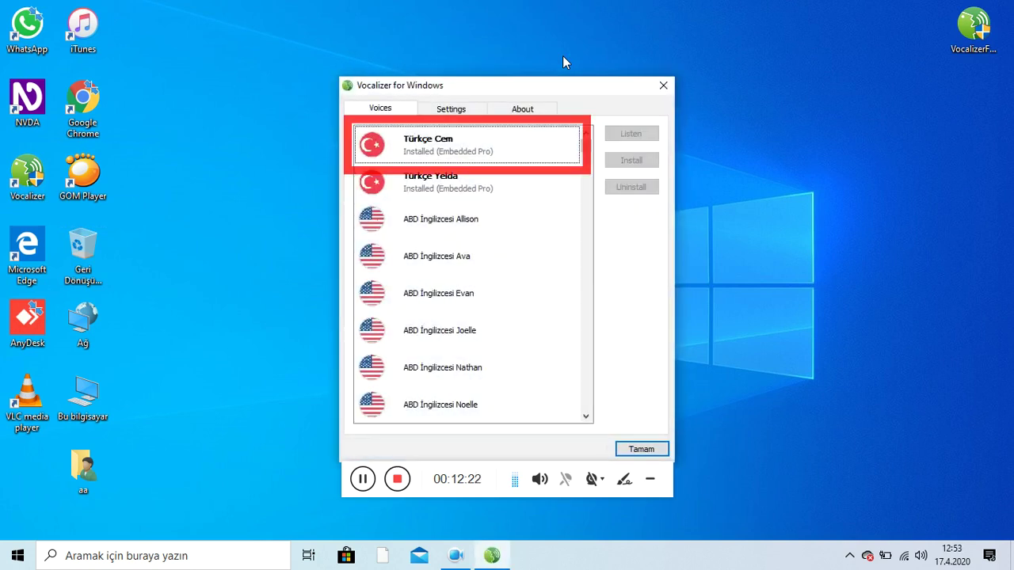
pyautogui.press('space')
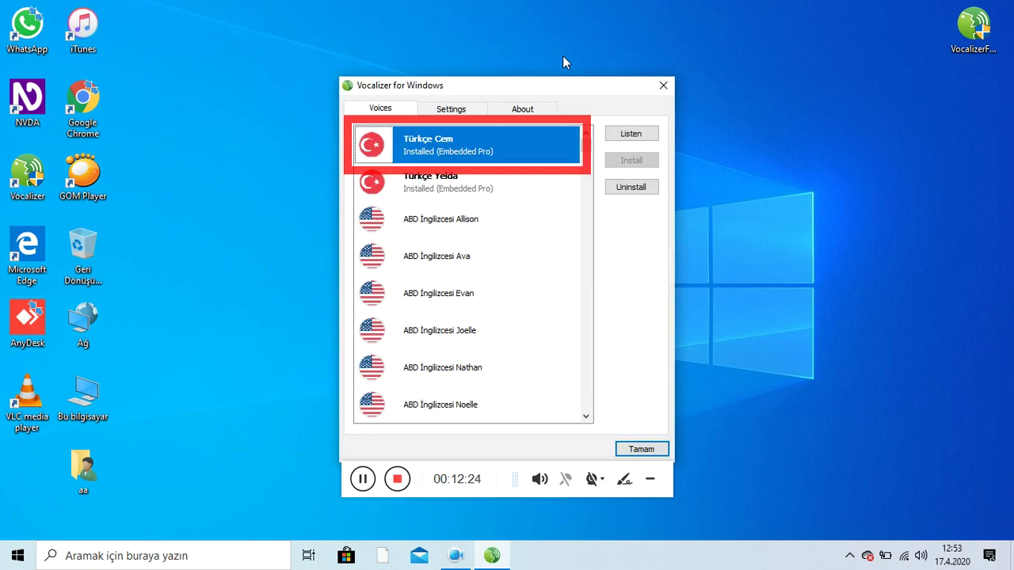
# Go through the actions available for the Türkçe Cem voice and switch to Vocalizer's Settings page
pyautogui.press('Tab')
pyautogui.press('Tab')
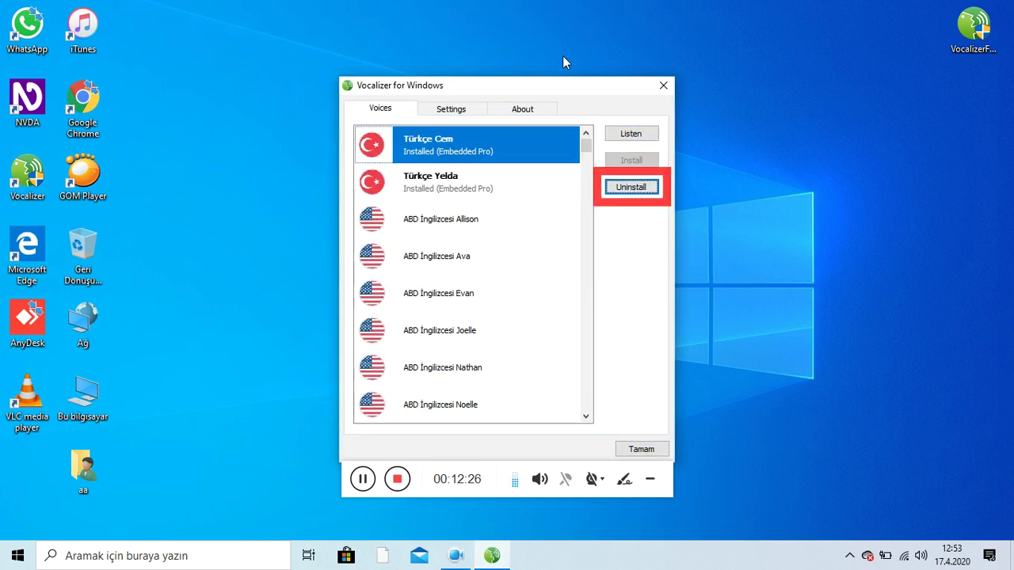
pyautogui.press('Tab')
pyautogui.press('Tab')
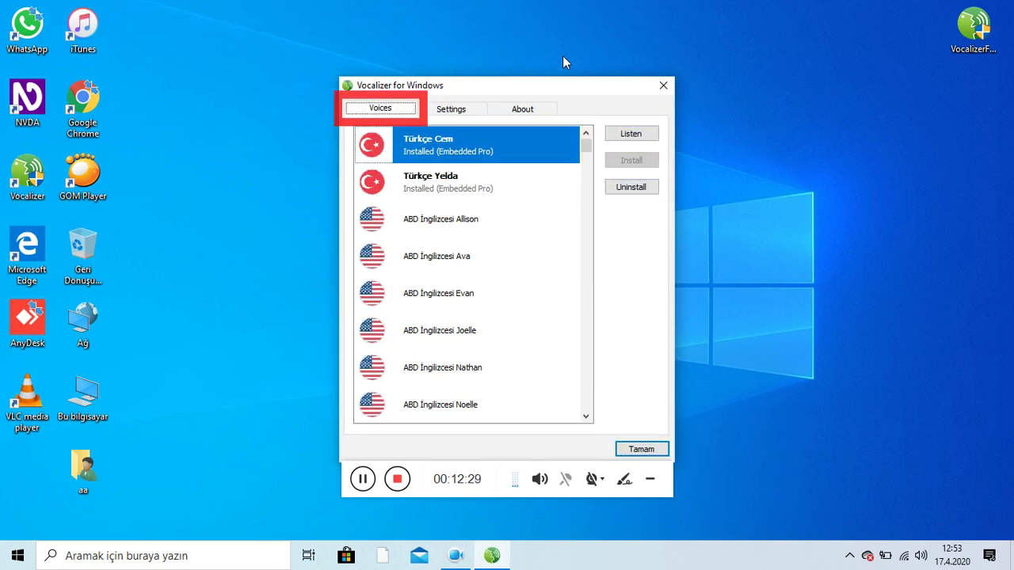
pyautogui.press('Right')
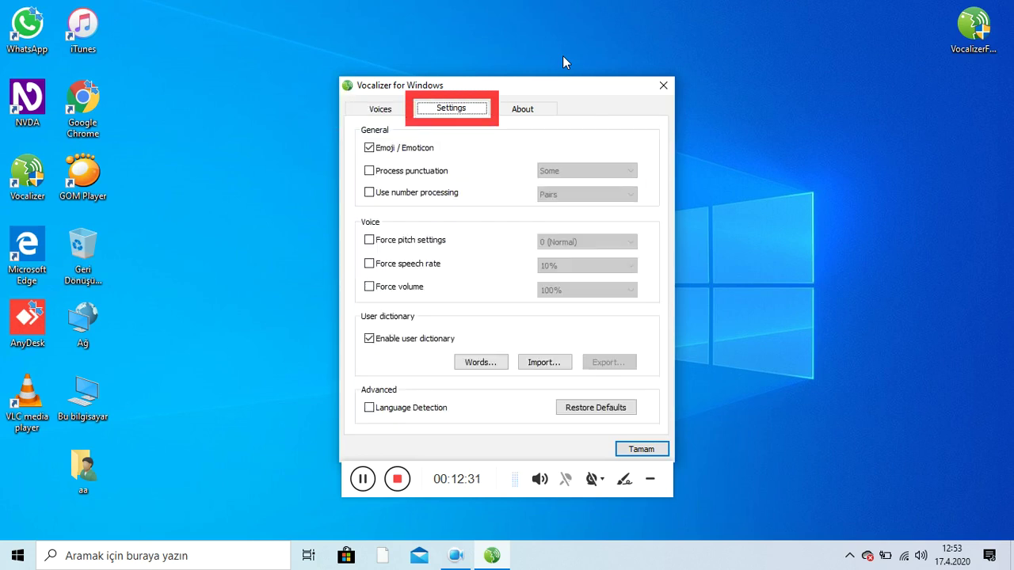
# Leave Emoji / Emoticon enabled and turn on Process punctuation with the level None
pyautogui.press('Tab')
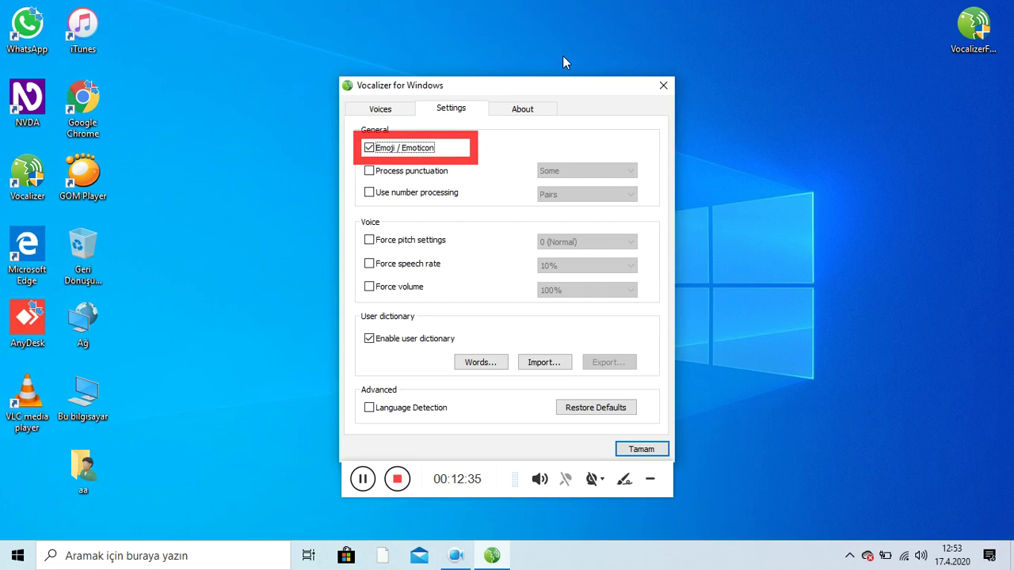
pyautogui.press('Tab')
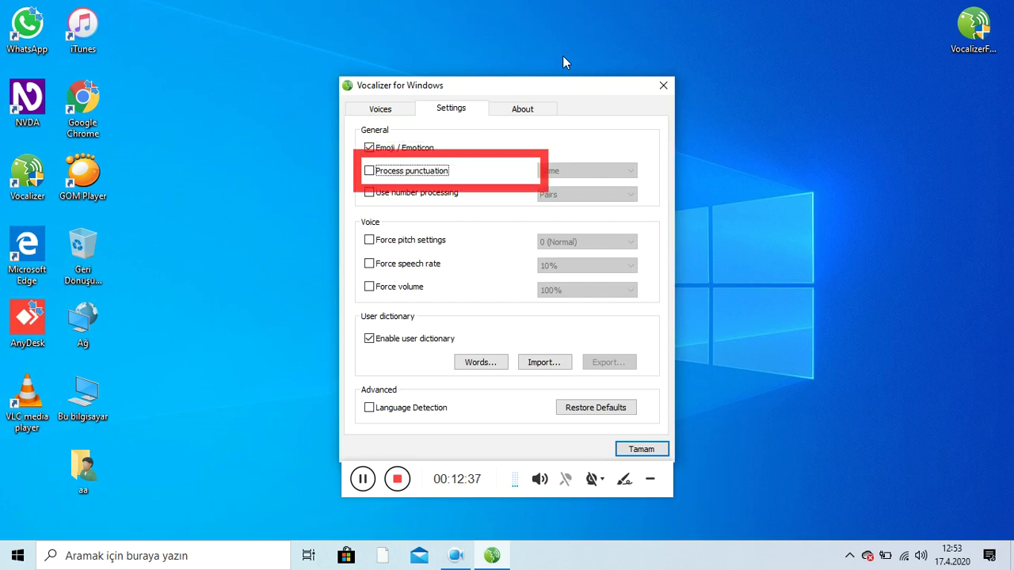
pyautogui.press('space')
pyautogui.press('Tab')
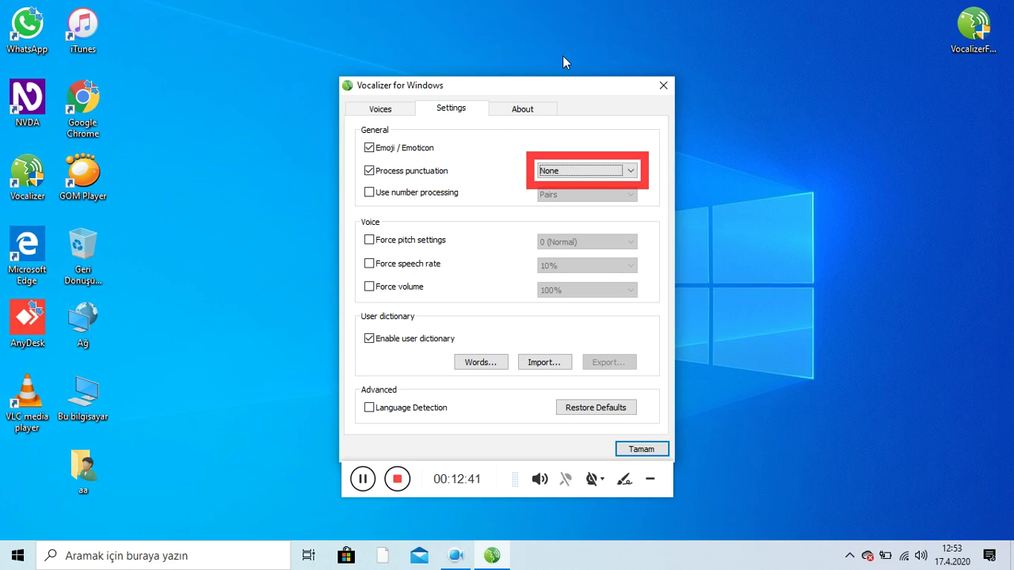
pyautogui.press('Tab')
pyautogui.hotkey('shift', 'Tab')
# Enable number processing and set it to Triplets
pyautogui.press('Tab')
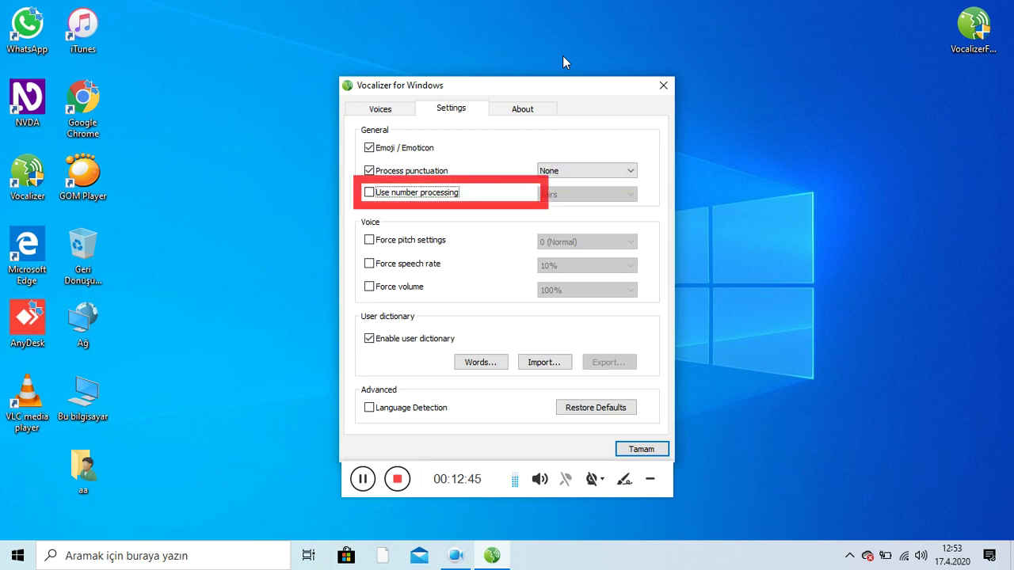
pyautogui.press('space')
pyautogui.press('Tab')
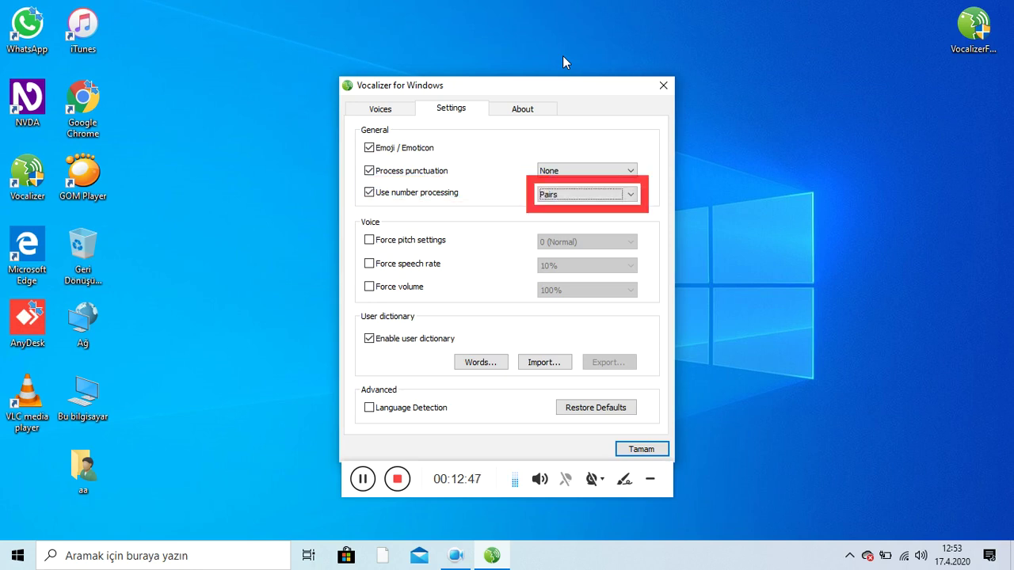
pyautogui.press('Down')
# Enable Force pitch settings with the pitch at 0 (Normal)
pyautogui.press('Tab')
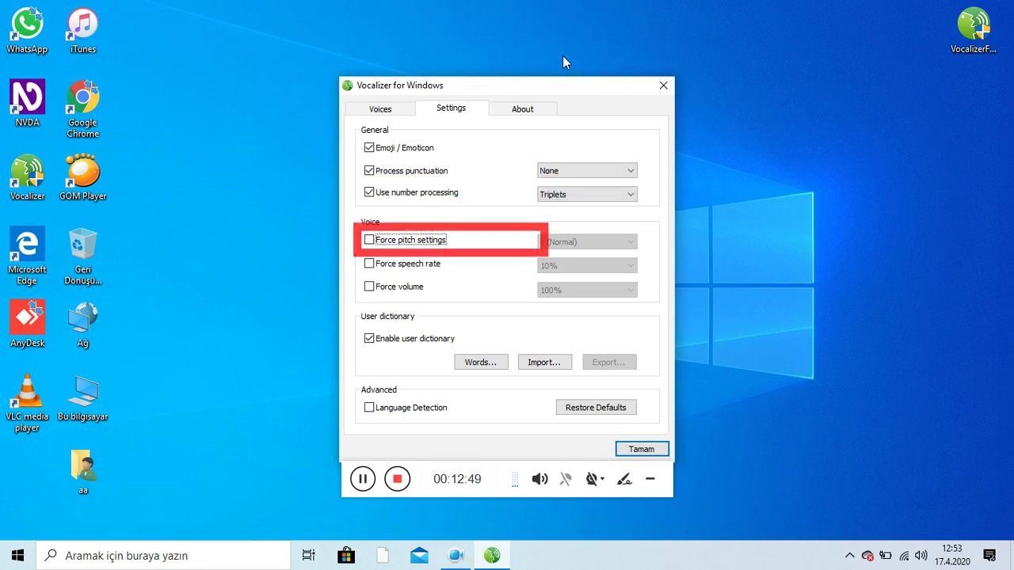
pyautogui.press('Tab')
pyautogui.hotkey('shift', 'Tab')
pyautogui.press('space')
pyautogui.press('Tab')
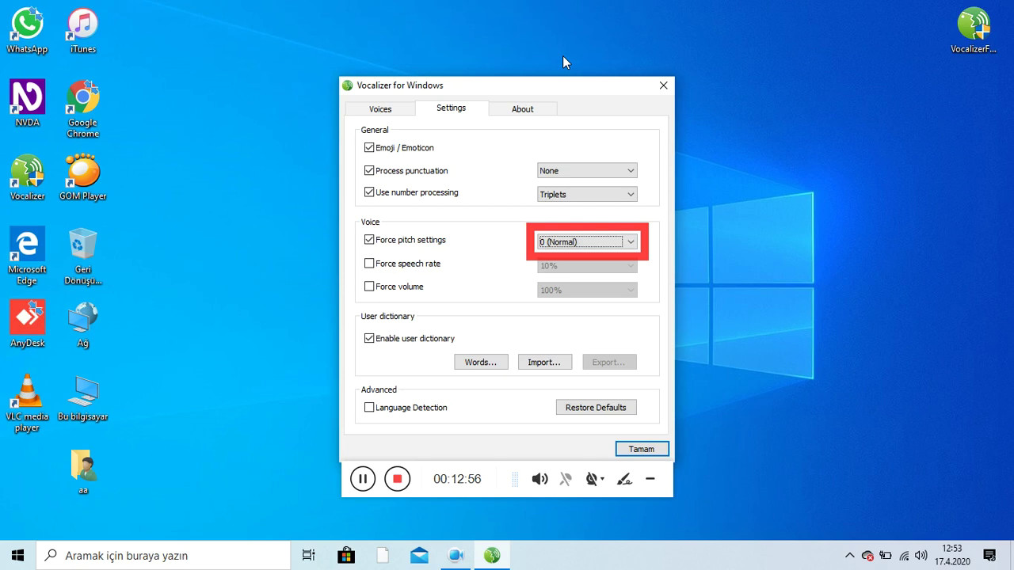
# Force the speech rate at 10% and the volume at 100%
pyautogui.press('Tab')
pyautogui.press('space')
pyautogui.press('Tab')
pyautogui.press('Tab')
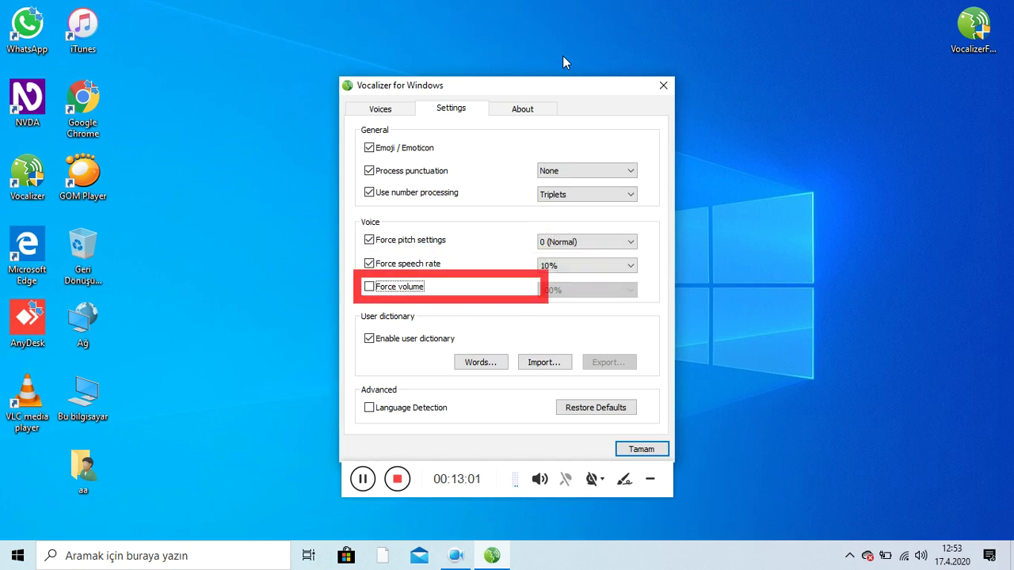
pyautogui.press('space')
pyautogui.press('Tab')
# Review the user dictionary options and enable Language Detection
pyautogui.press('Tab')
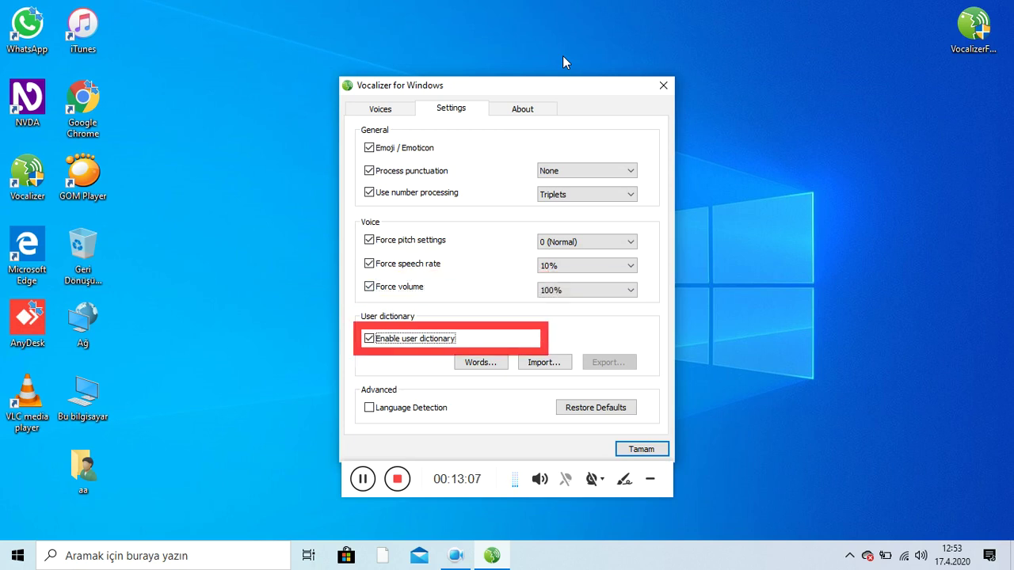
pyautogui.press('Tab')
pyautogui.press('Tab')
pyautogui.press('Tab')
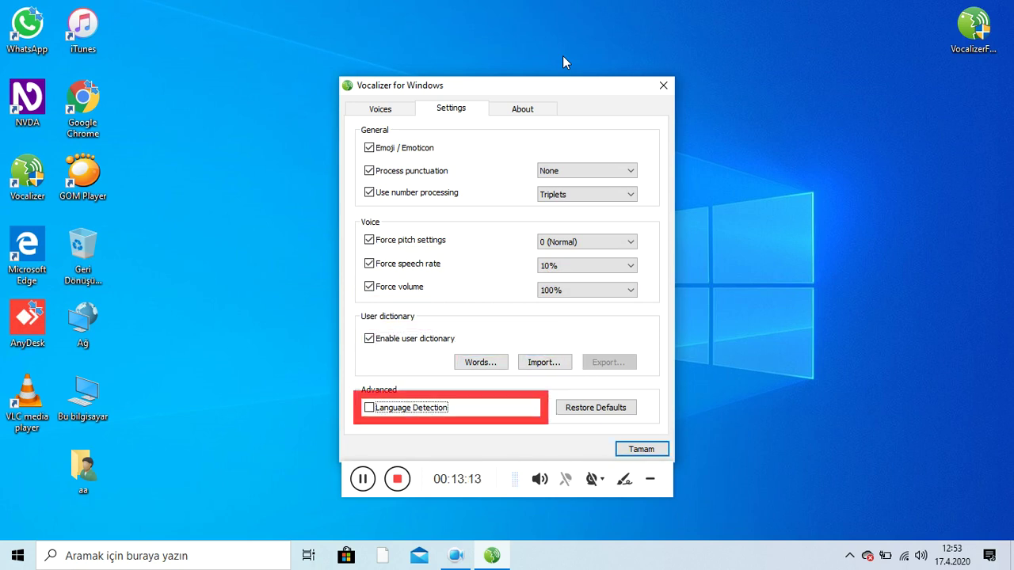
pyautogui.press('space')
pyautogui.press('Tab')
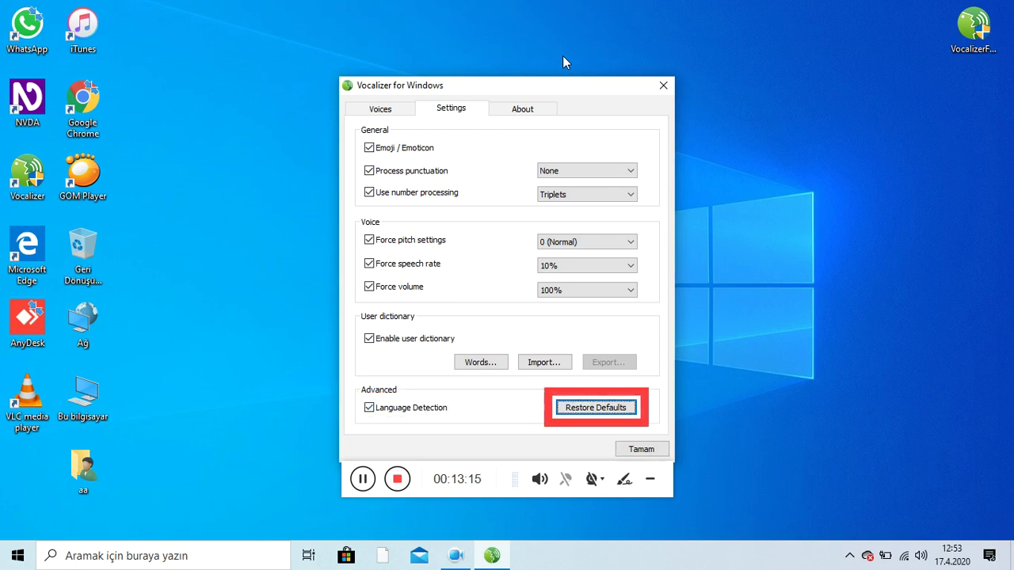
# Examine the licence and activation options on the About page, and accept and close the Vocalizer settings
pyautogui.press('Tab')
pyautogui.press('Tab')
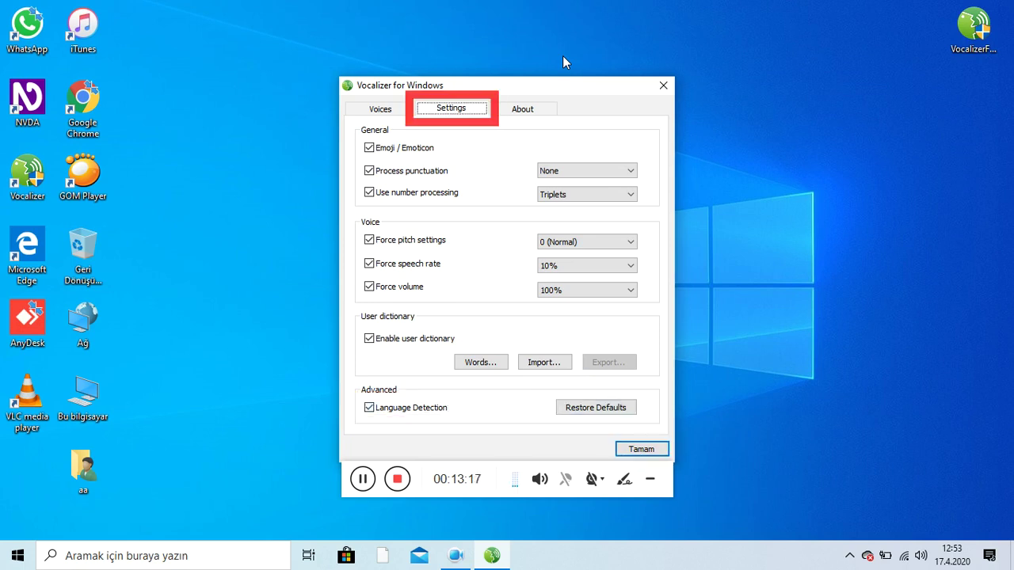
pyautogui.press('Right')
pyautogui.press('Tab')
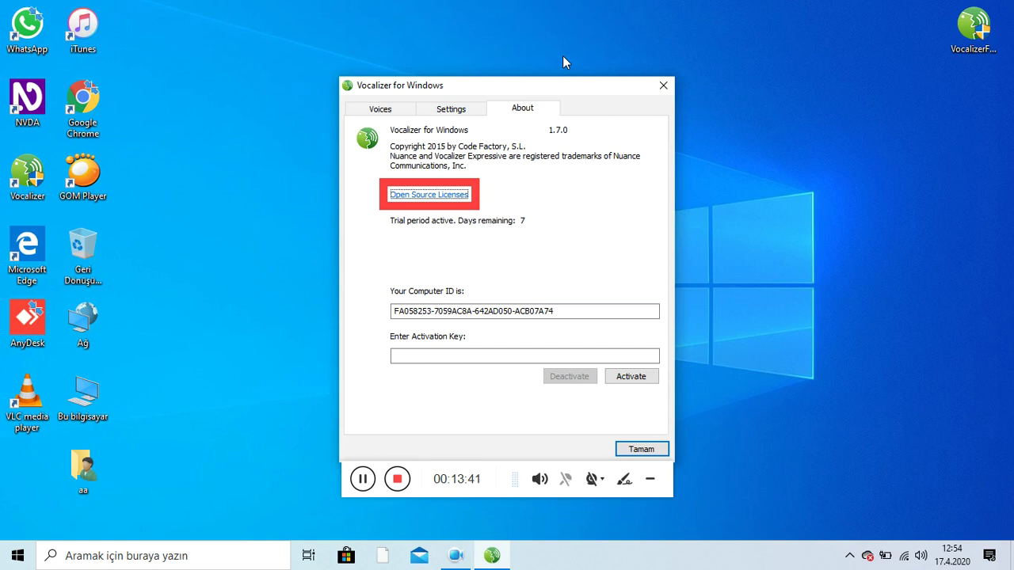
pyautogui.press('Tab')
pyautogui.press('Tab')
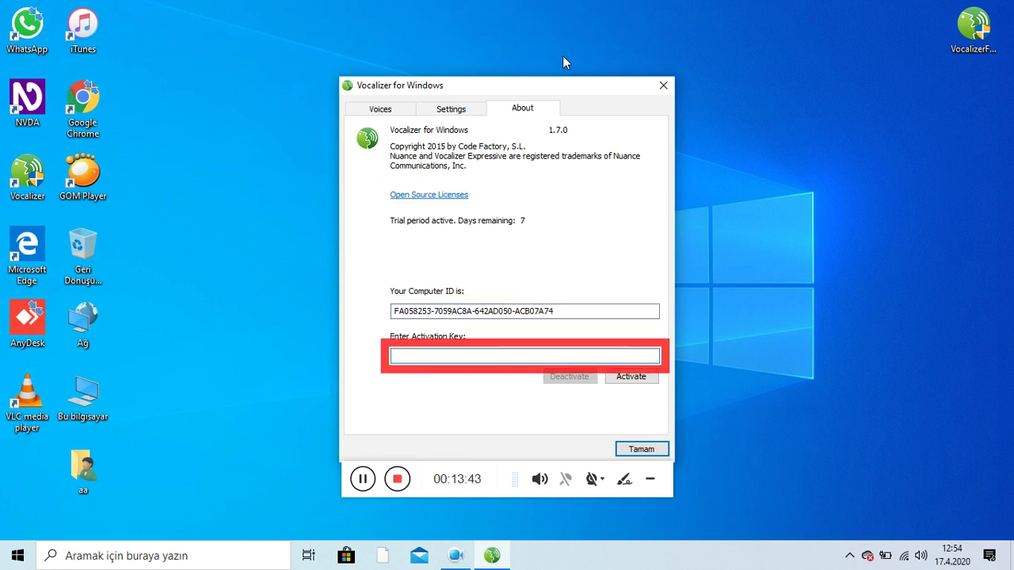
pyautogui.press('Tab')
pyautogui.press('Tab')
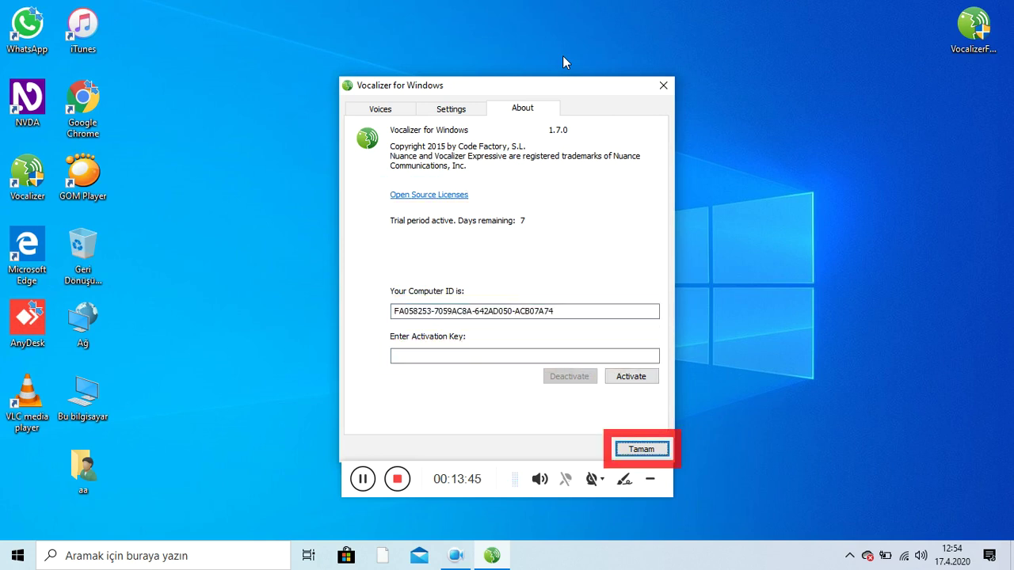
pyautogui.press('Return')
# Look through NVDA's Tercihler entries and dismiss them without choosing one
pyautogui.press('Insert+n')
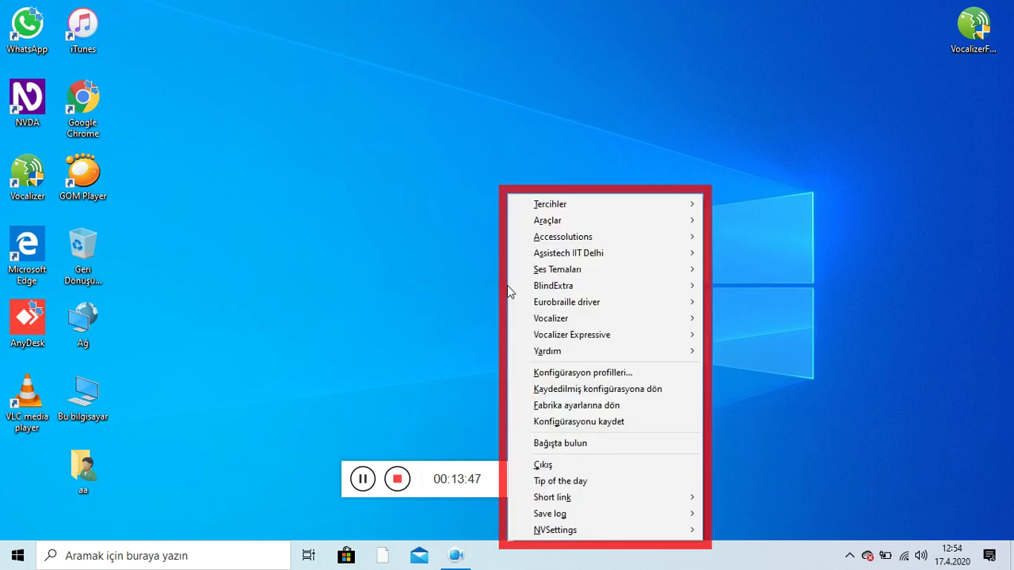
pyautogui.press('Down')
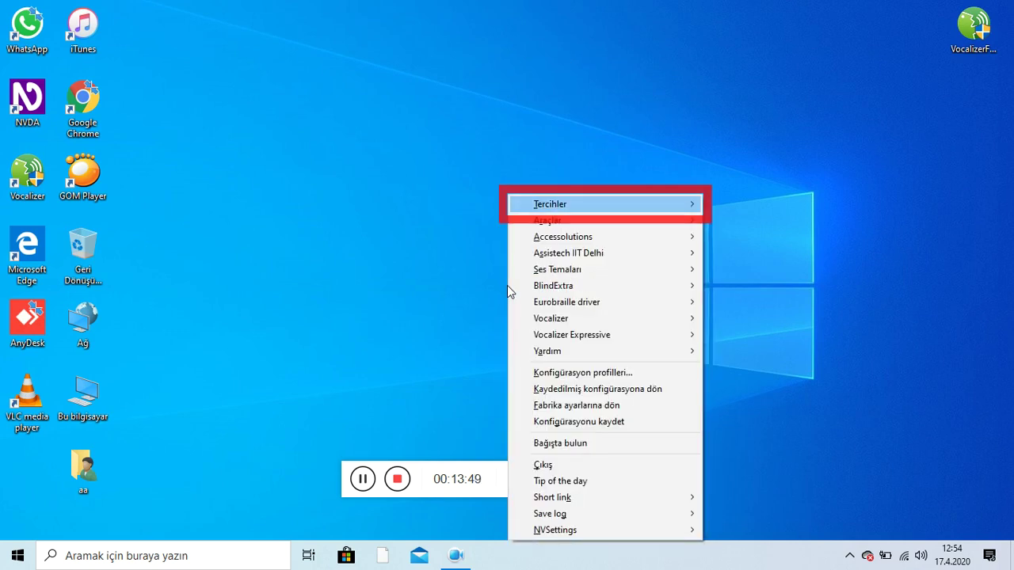
pyautogui.press('Right')
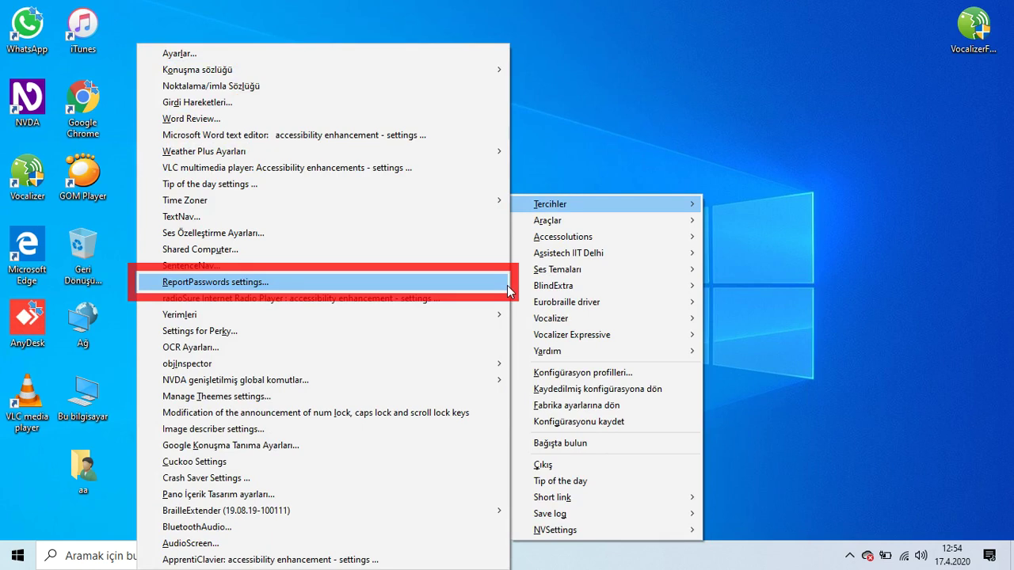
pyautogui.press('Down')
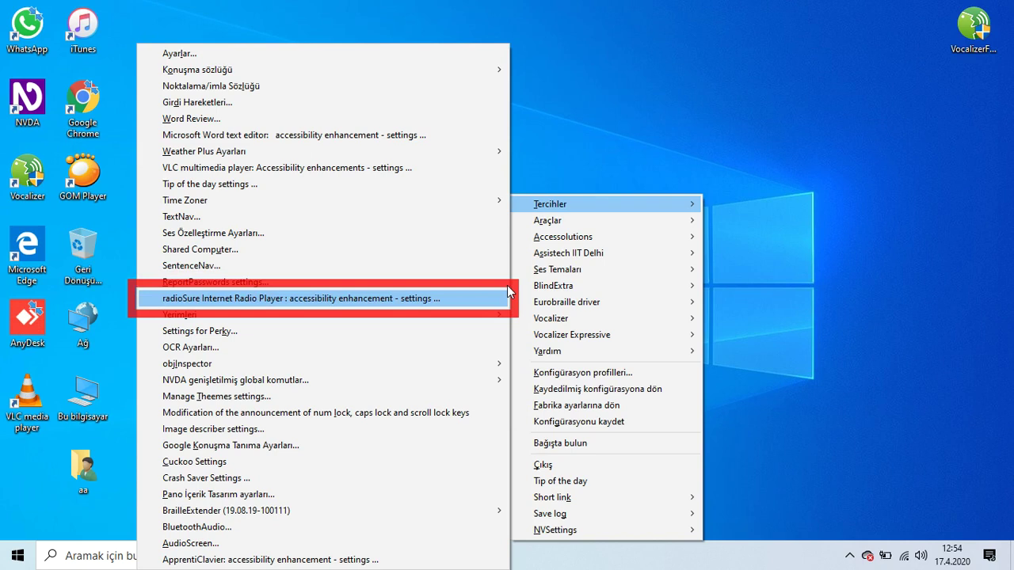
pyautogui.press('Escape')
pyautogui.press('Escape')
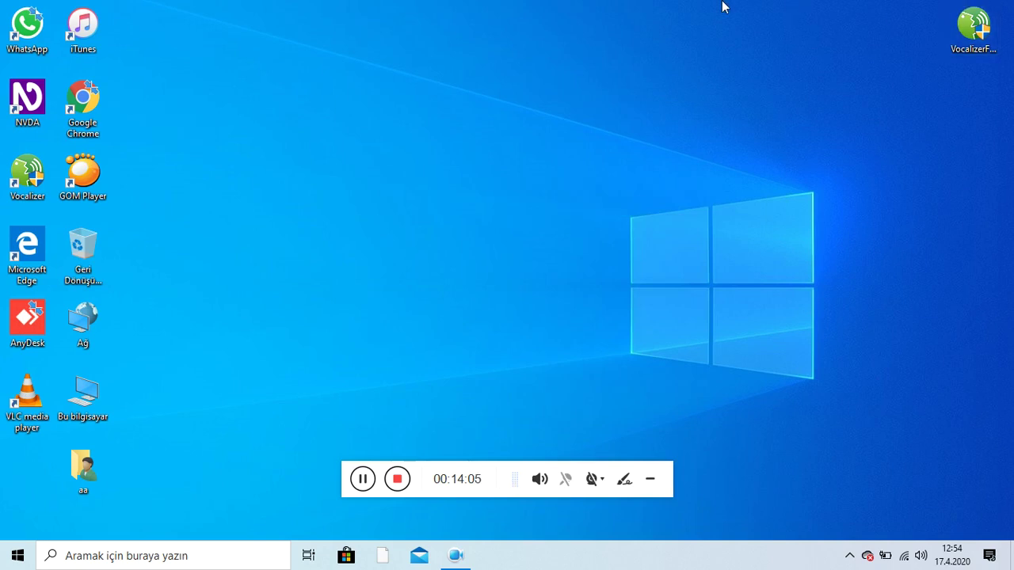
# Permanently delete the VocalizerForWindows_ATGuys-Setup file from the desktop
pyautogui.press('v')
pyautogui.press('Right')
pyautogui.press('v')
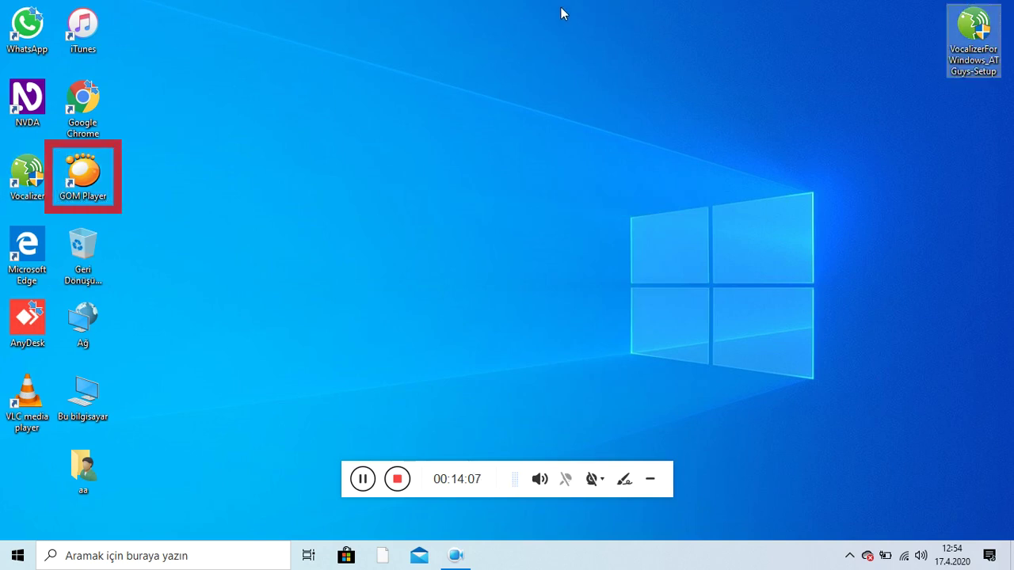
pyautogui.press('b')
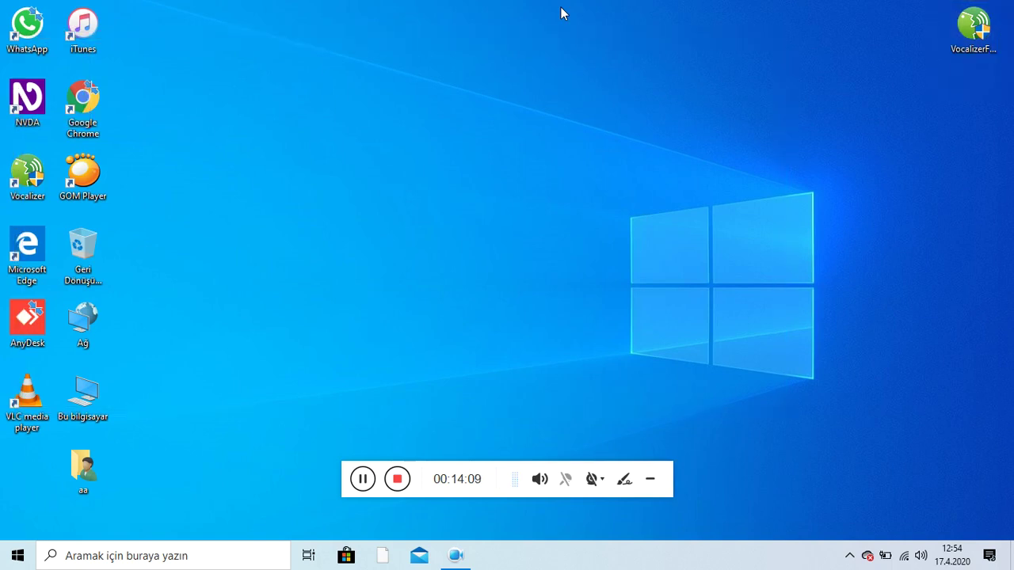
pyautogui.hotkey('shift', 'Delete')
pyautogui.press('Tab')
pyautogui.press('Tab')
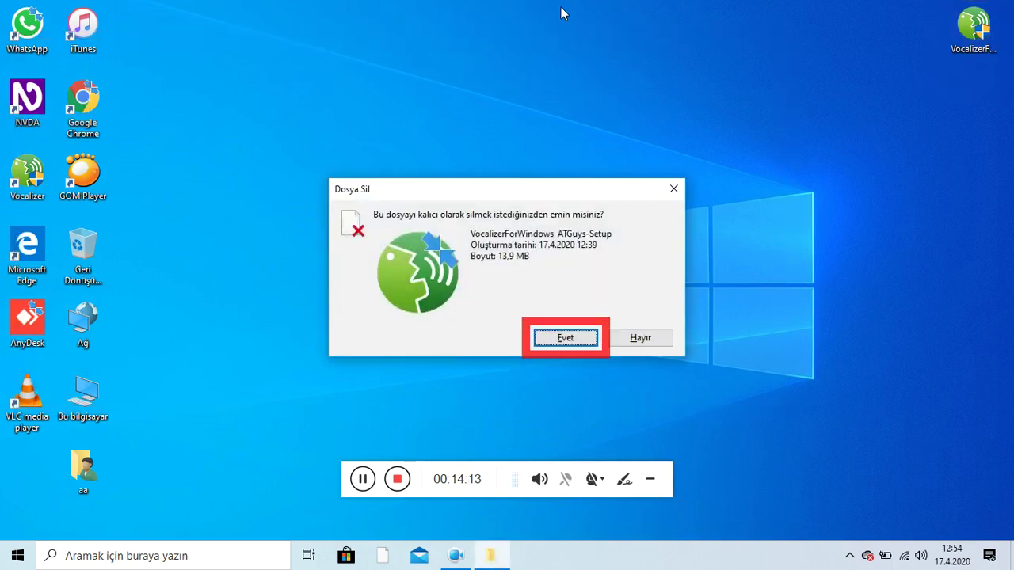
pyautogui.press('Return')
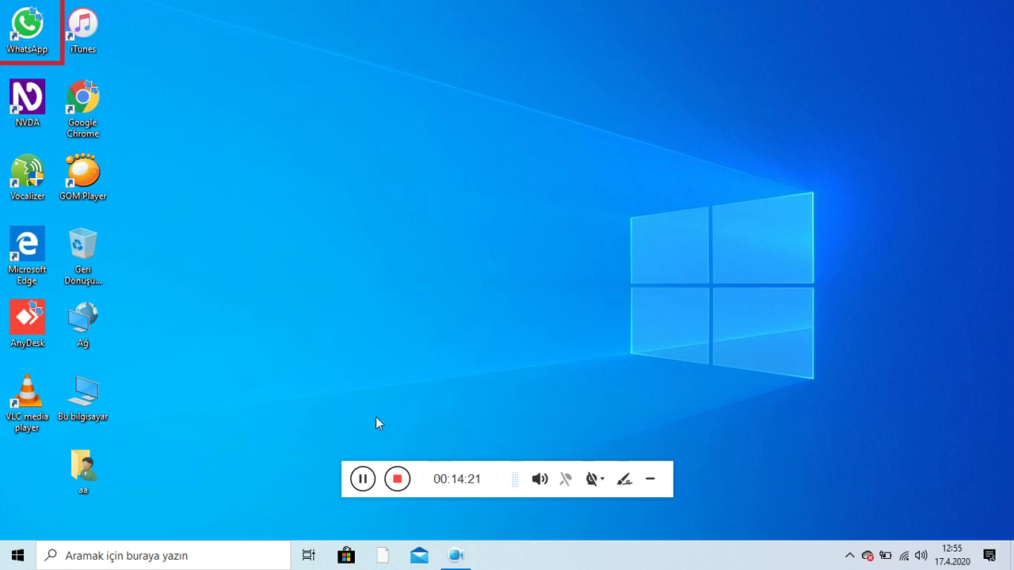
pyautogui.click(402, 476)
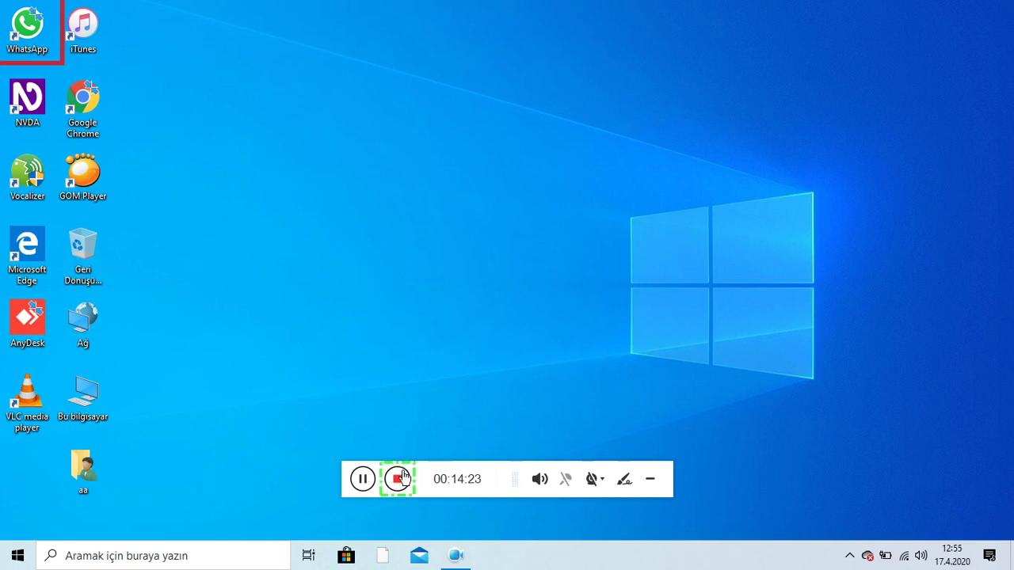